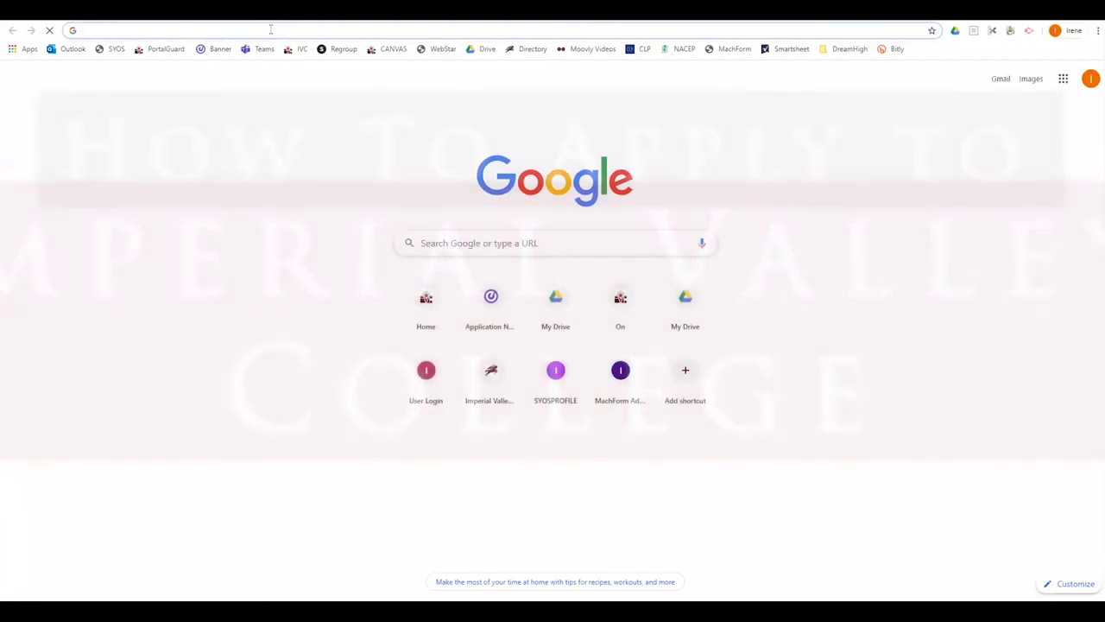
# Step: Load the imperial.edu website from Chrome's address bar
pyautogui.write('imperial.edu')
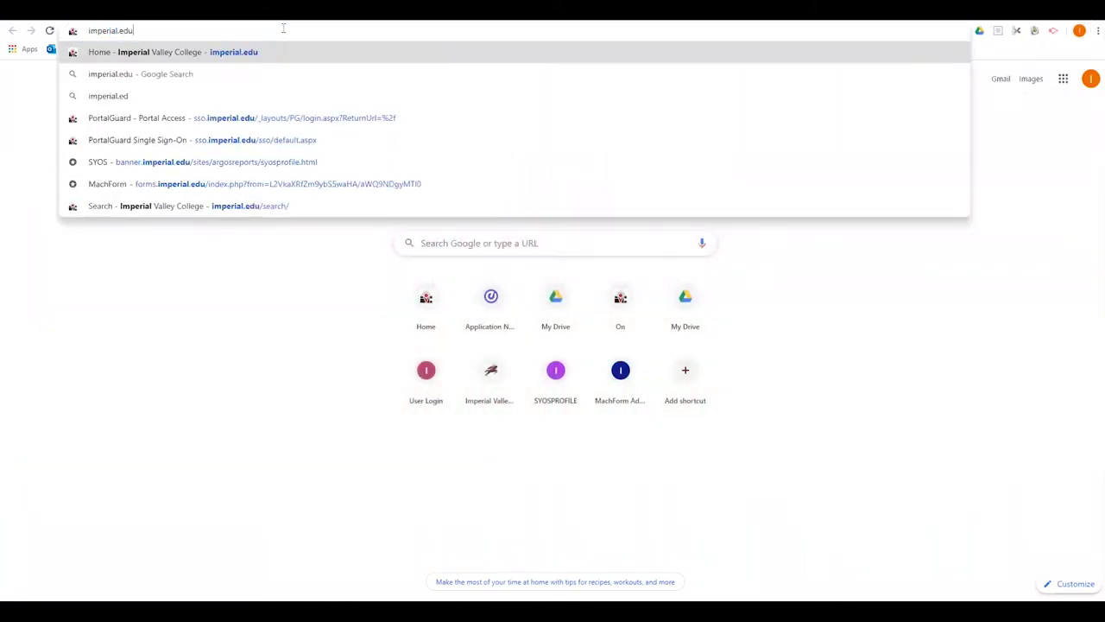
pyautogui.press('Return')
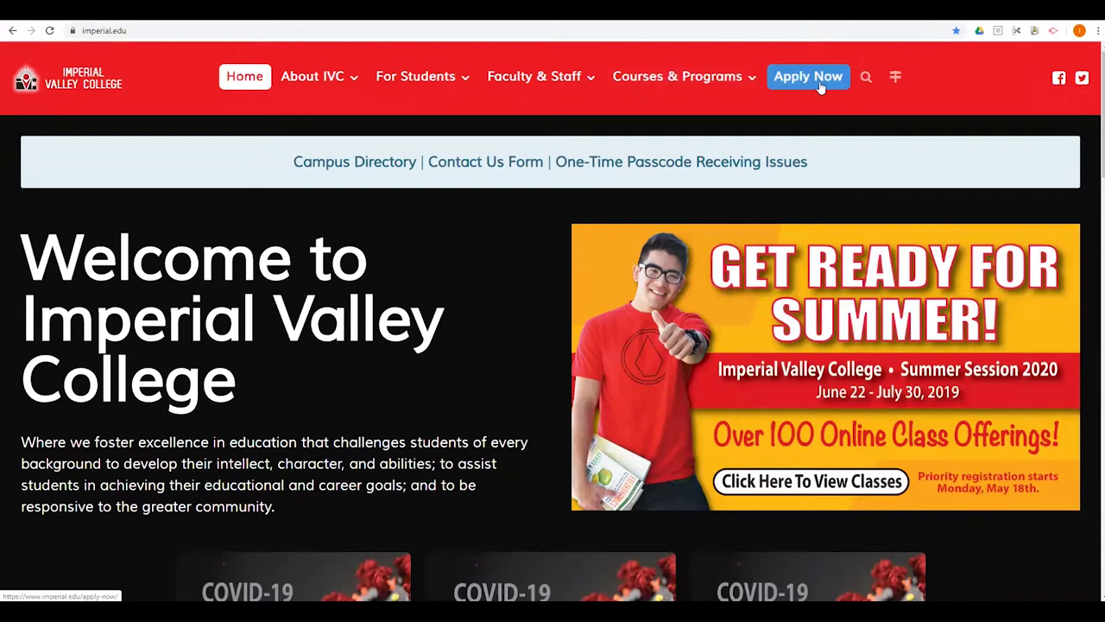
# Step: Go from Apply Now to the OpenCCC online application for Imperial Valley College
pyautogui.click(814, 79)
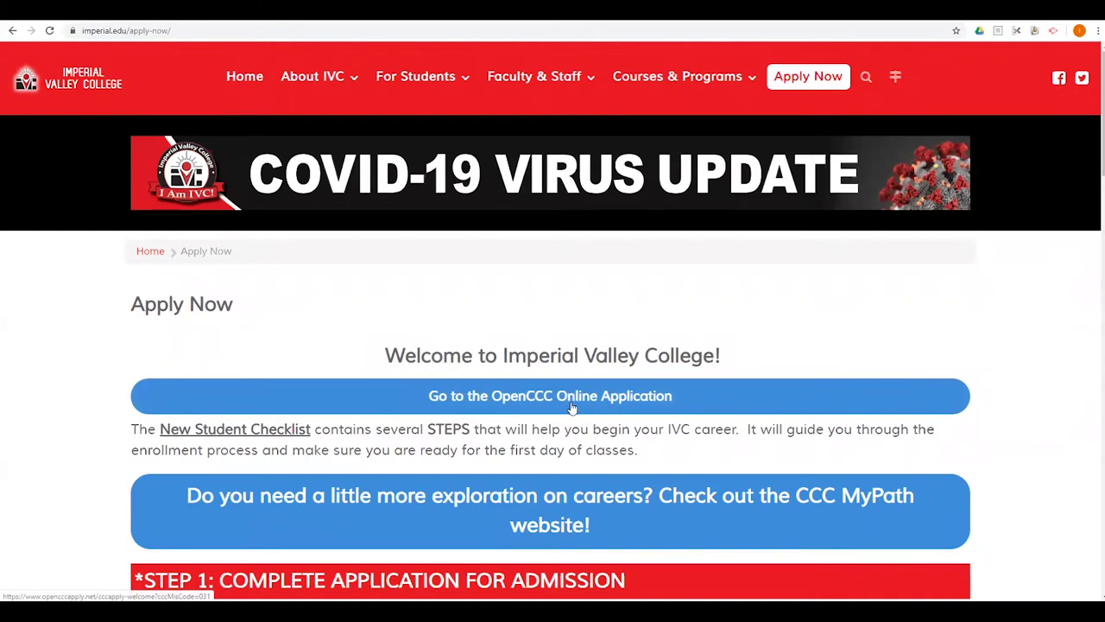
pyautogui.click(660, 397)
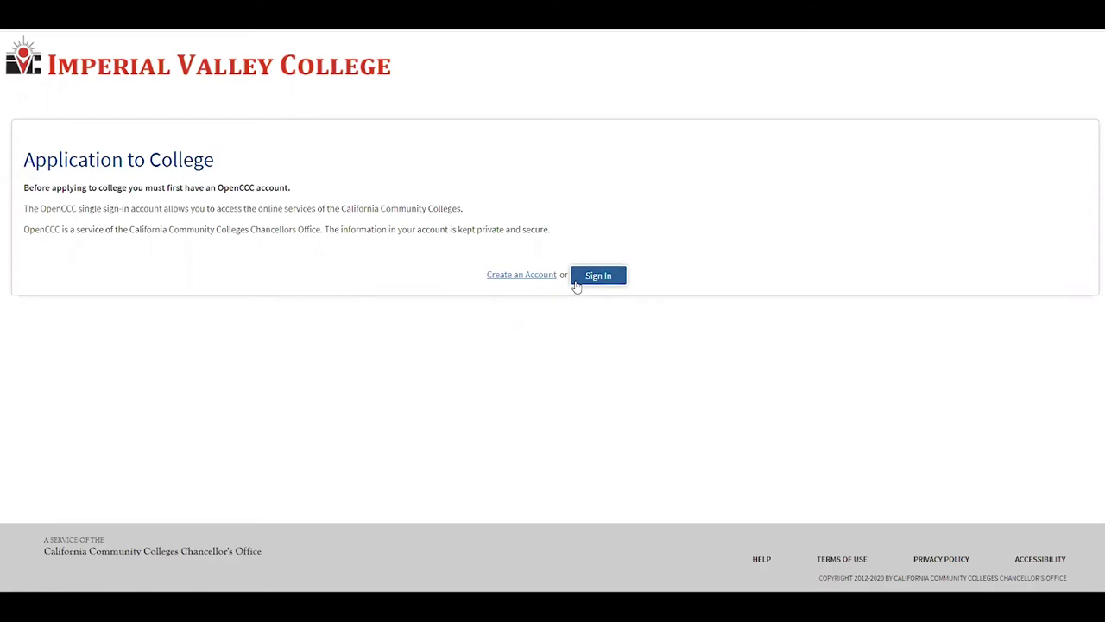
# Step: Skip signing in and begin creating a new OpenCCC account
pyautogui.click(595, 276)
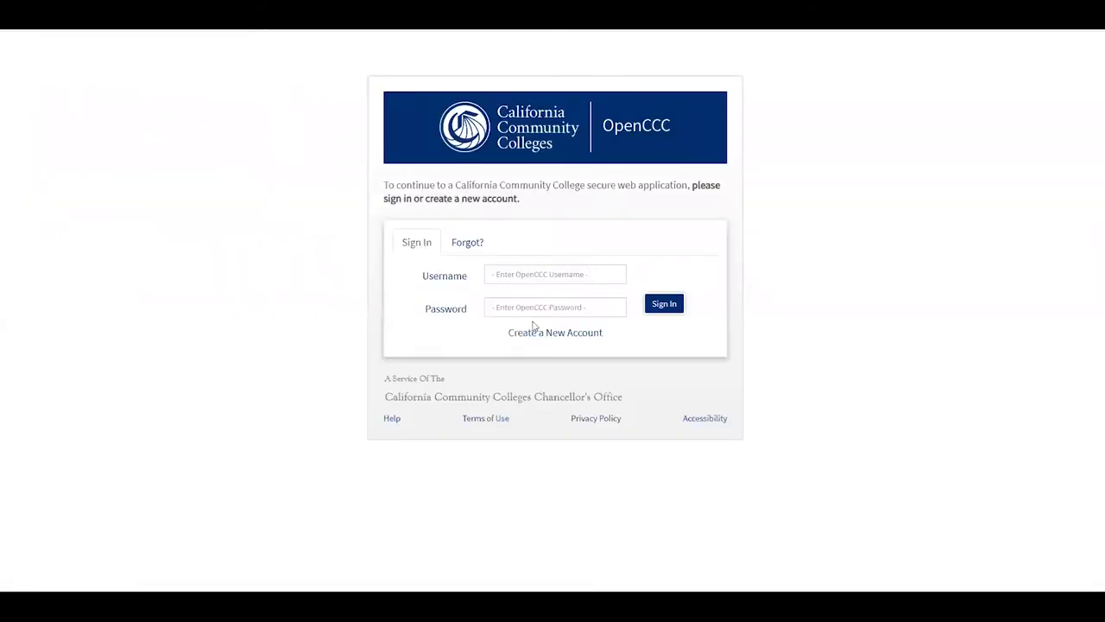
pyautogui.click(467, 245)
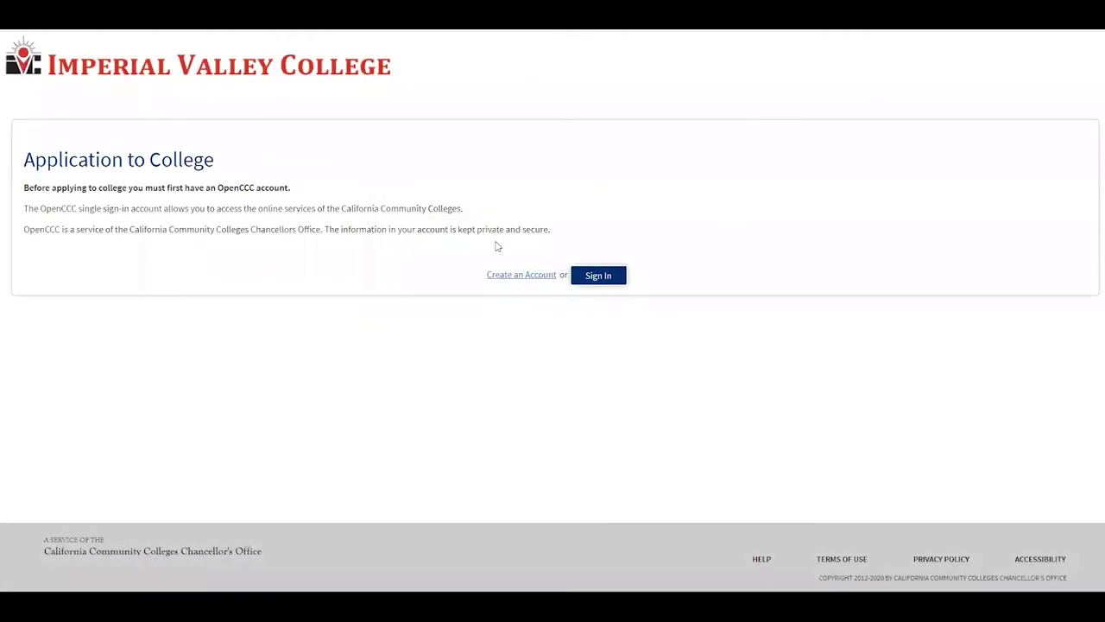
pyautogui.click(521, 280)
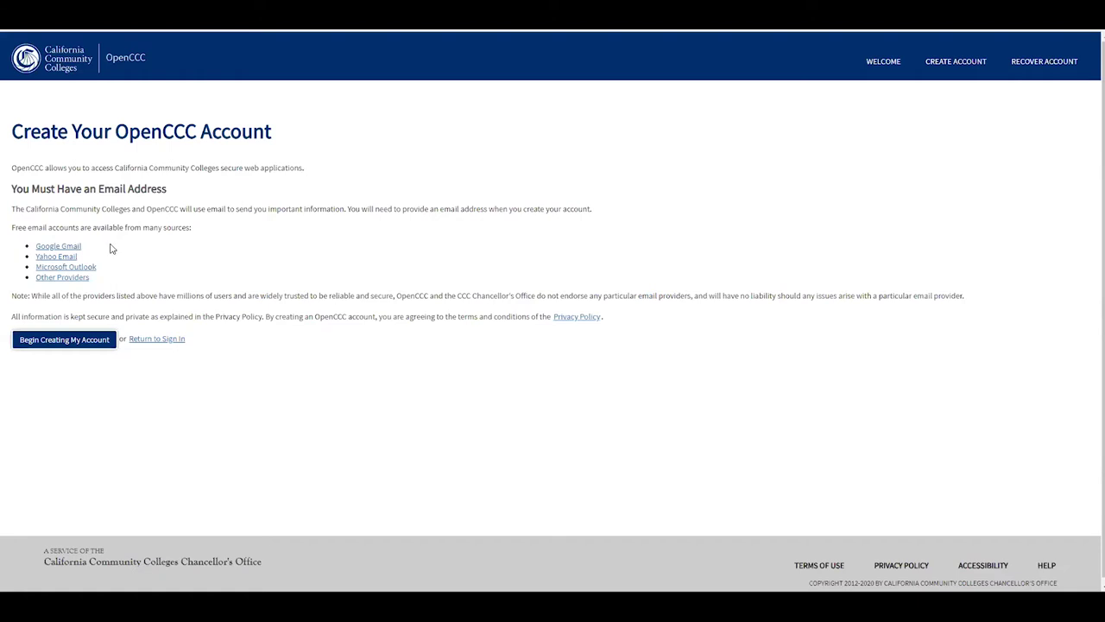
pyautogui.click(76, 346)
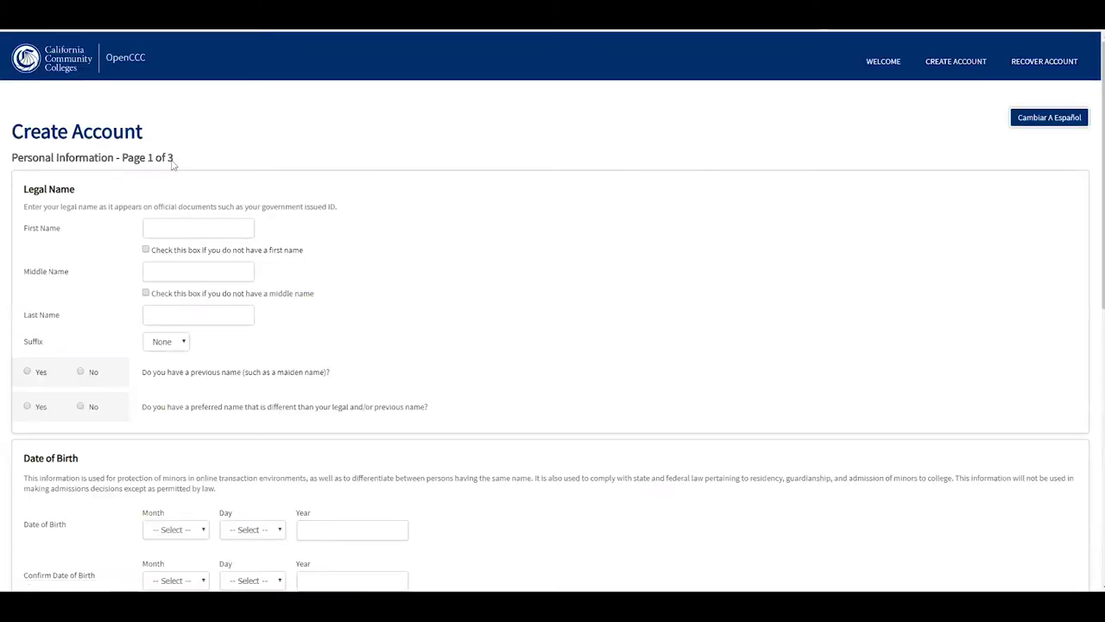
# Step: Enter the legal first and last name, marking no middle name and suffix None
pyautogui.click(185, 228)
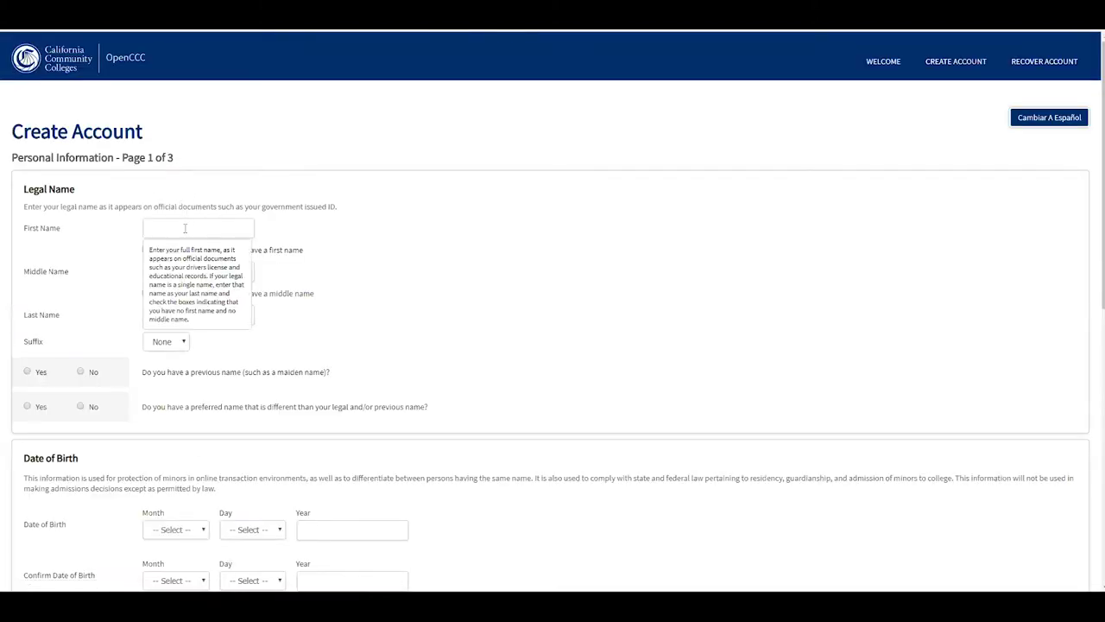
pyautogui.click(185, 228)
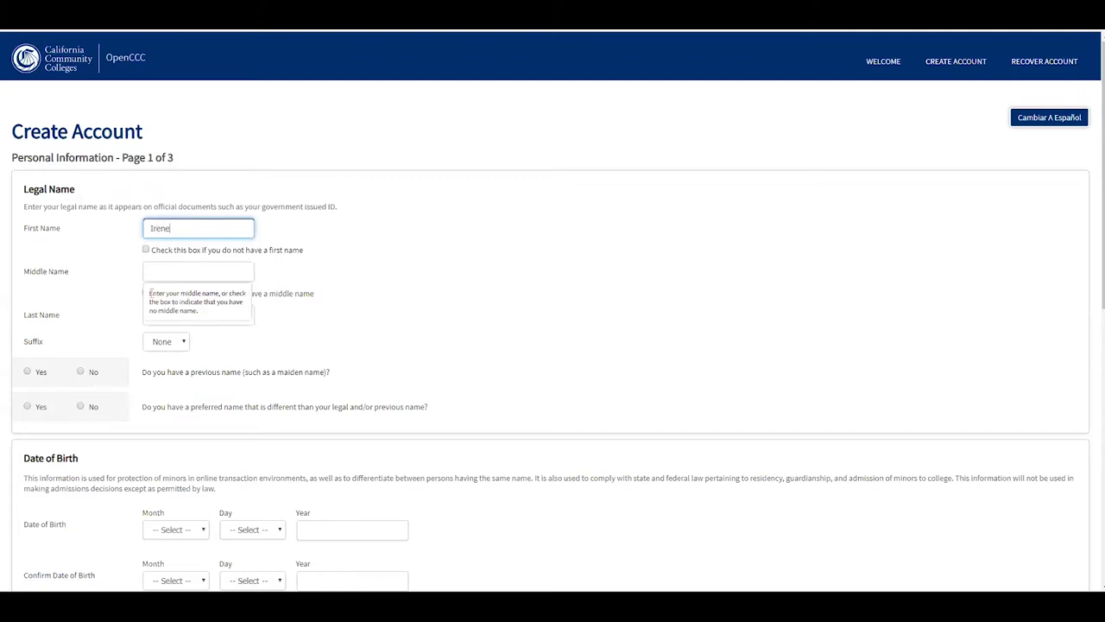
pyautogui.click(146, 293)
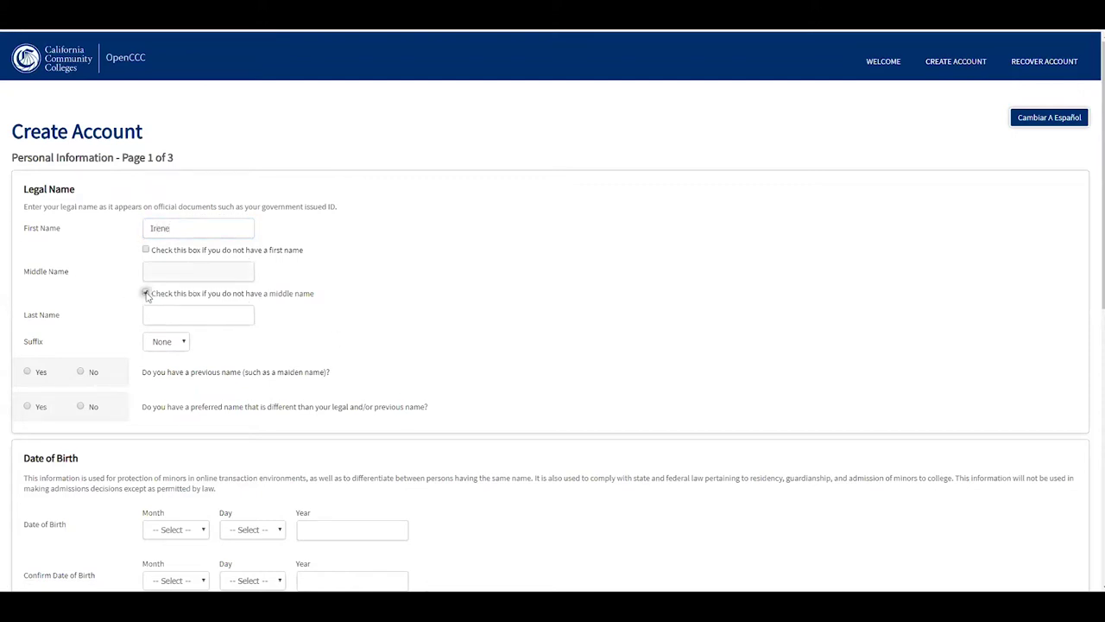
pyautogui.click(194, 316)
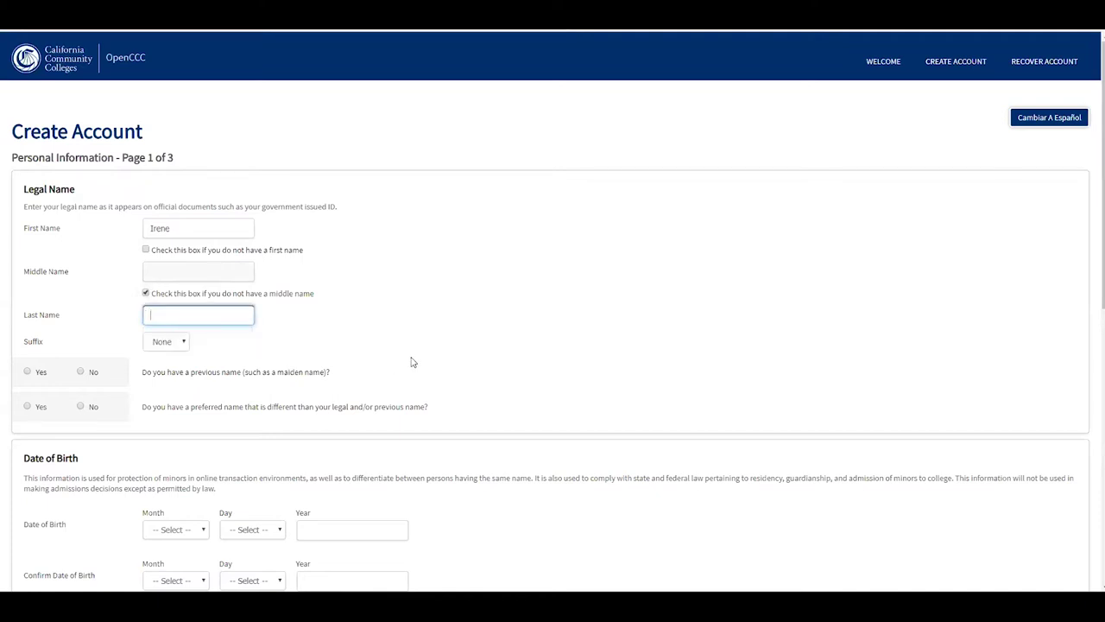
pyautogui.click(167, 342)
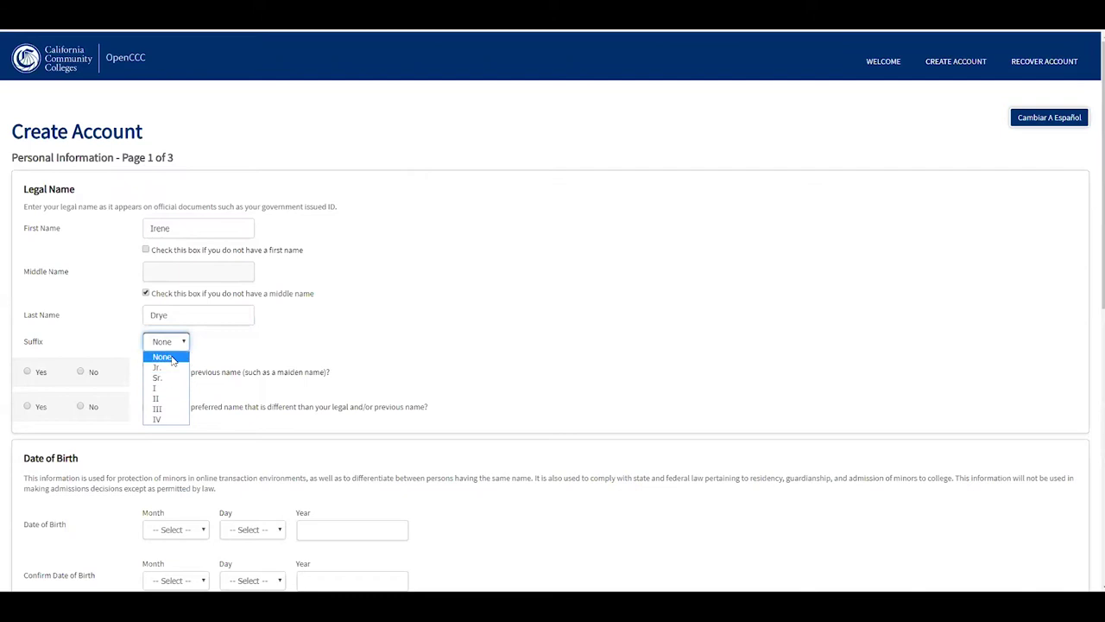
pyautogui.click(166, 357)
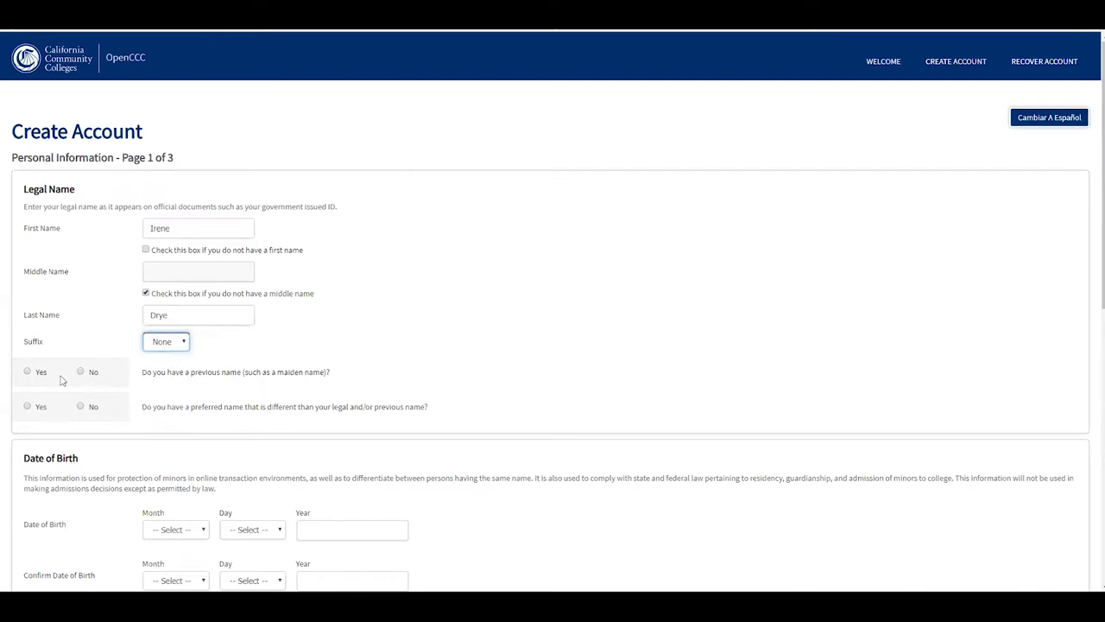
# Step: Answer No to both the previous name and preferred name questions
pyautogui.click(27, 372)
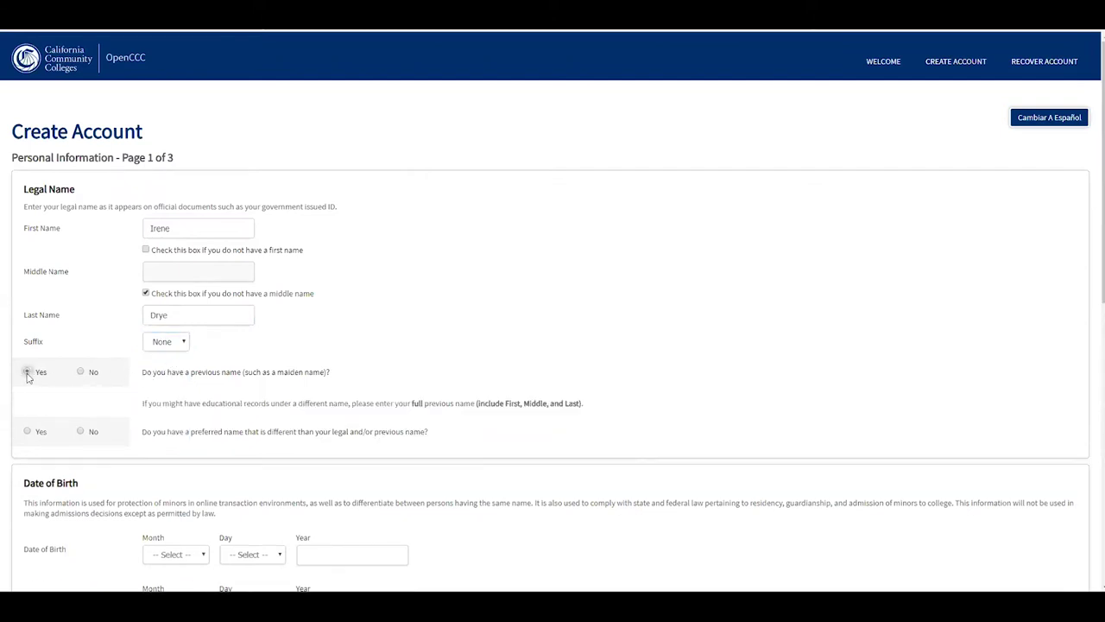
pyautogui.click(80, 372)
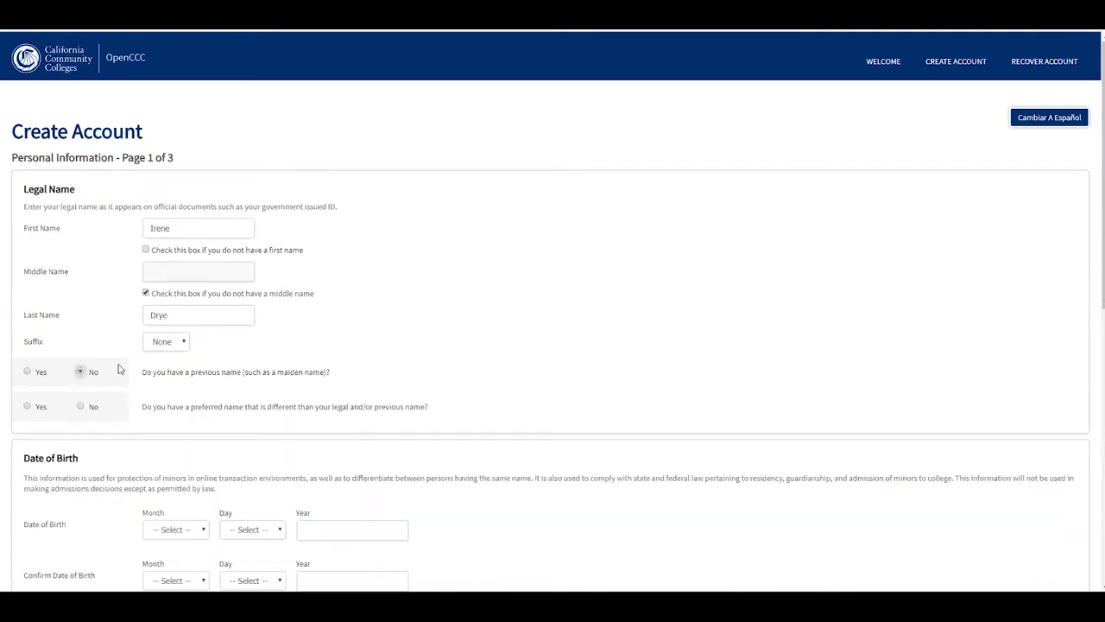
pyautogui.scroll(-1, 118, 367)
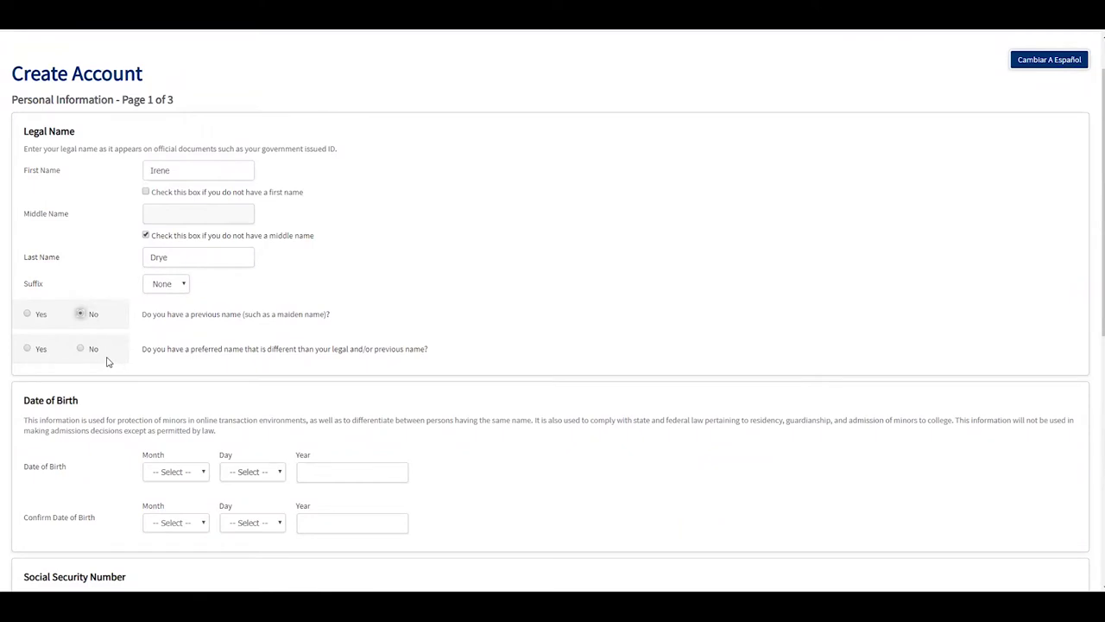
pyautogui.click(28, 348)
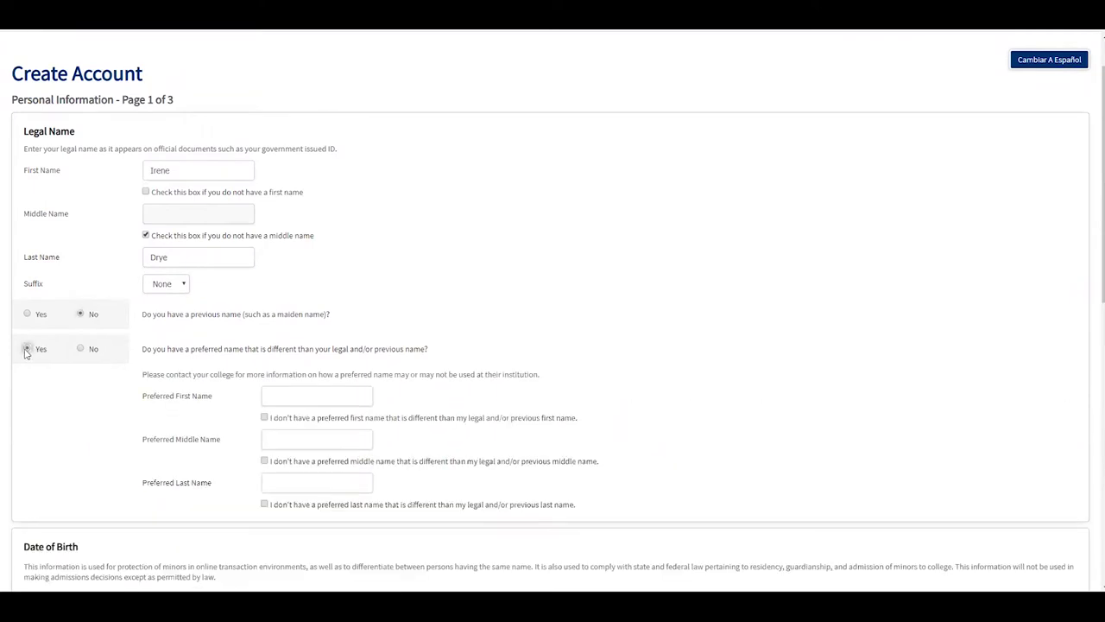
pyautogui.click(80, 348)
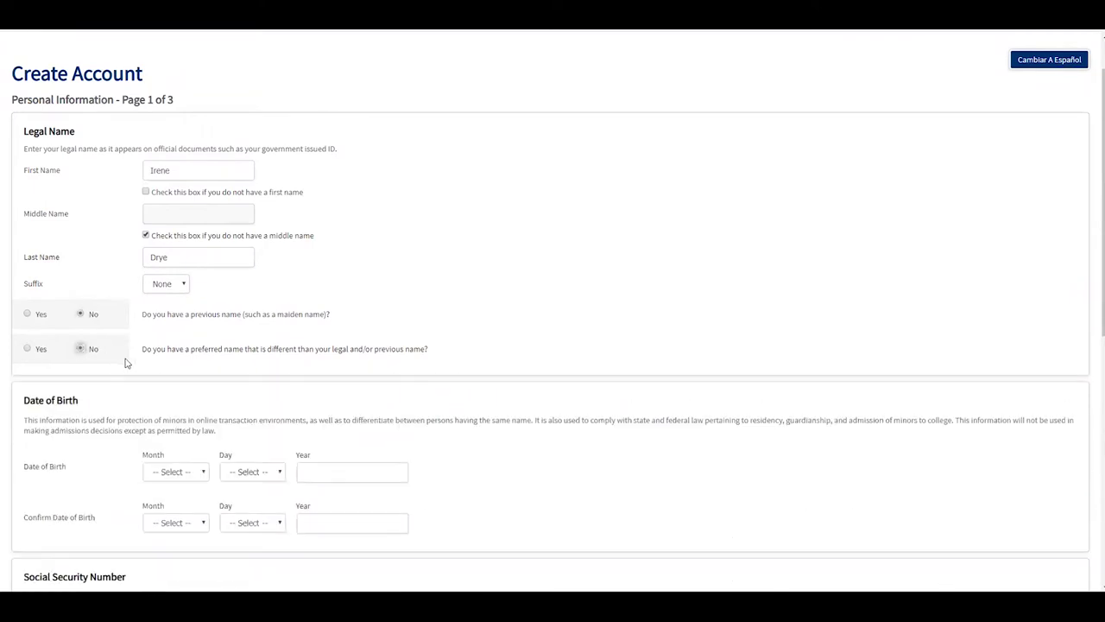
# Step: Enter the date of birth as January 1, 2003
pyautogui.scroll(-2, 167, 348)
pyautogui.click(176, 298)
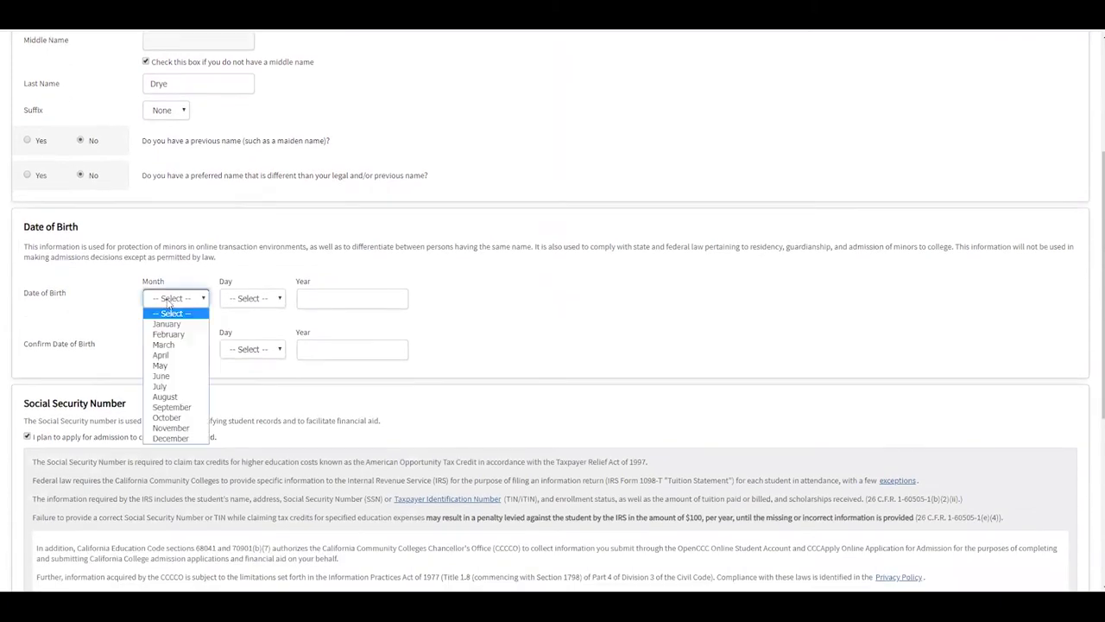
pyautogui.click(166, 323)
pyautogui.click(233, 302)
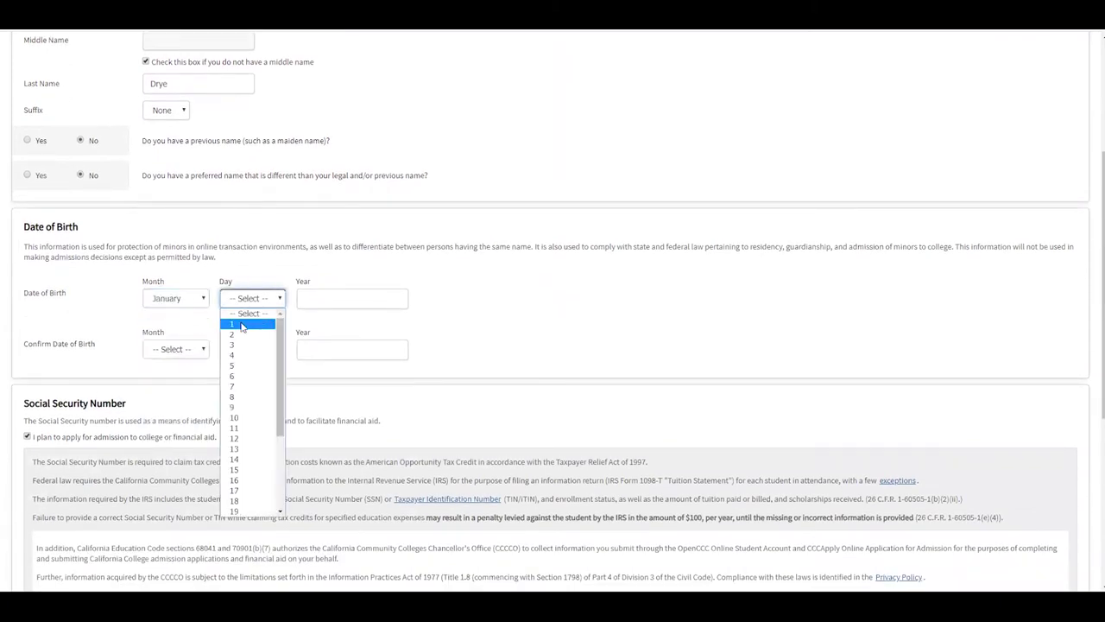
pyautogui.click(240, 323)
pyautogui.click(320, 297)
pyautogui.write('200')
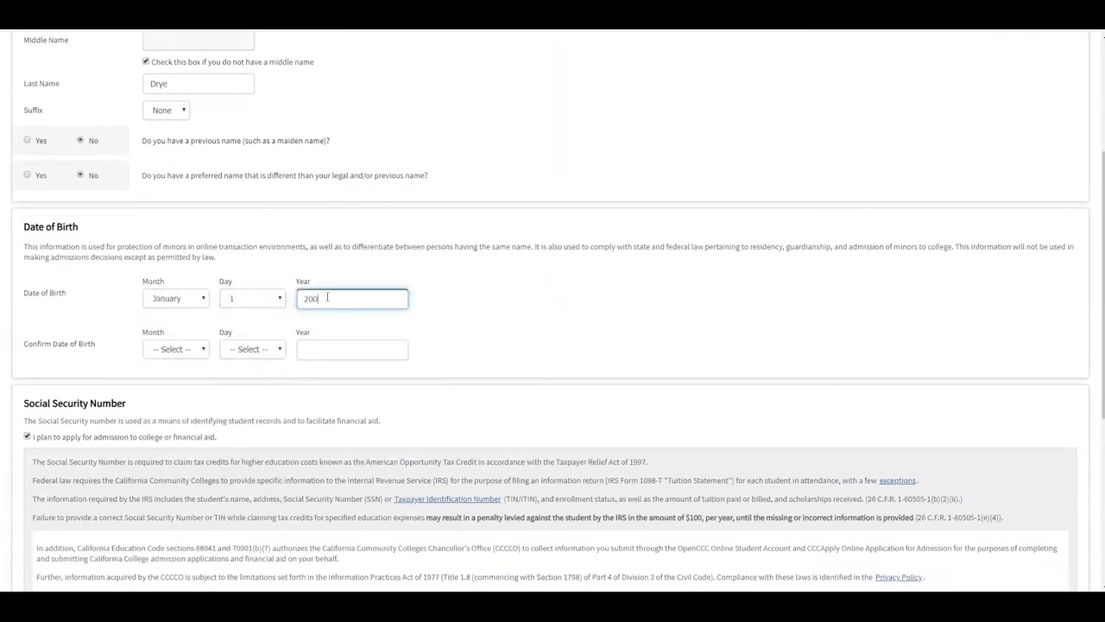
pyautogui.write('3')
# Step: Confirm the date of birth as January 1, 2003
pyautogui.click(201, 349)
pyautogui.click(177, 374)
pyautogui.click(250, 349)
pyautogui.click(241, 373)
pyautogui.click(312, 349)
pyautogui.write('20')
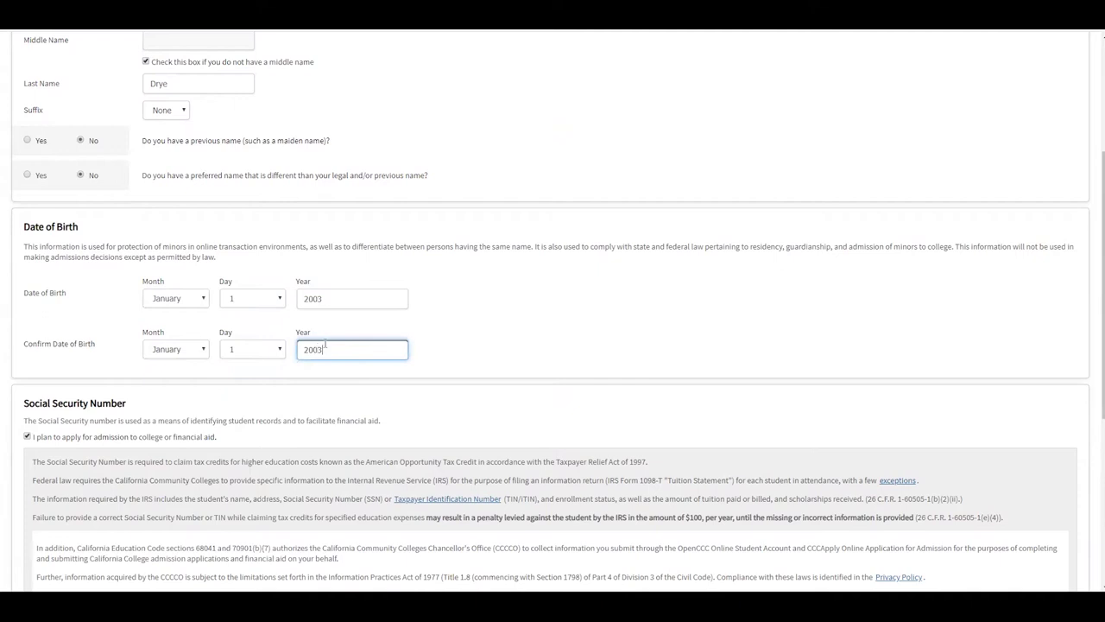
# Step: Keep Social Security Number as the type, then declare no number and international student status
pyautogui.scroll(-5, 309, 271)
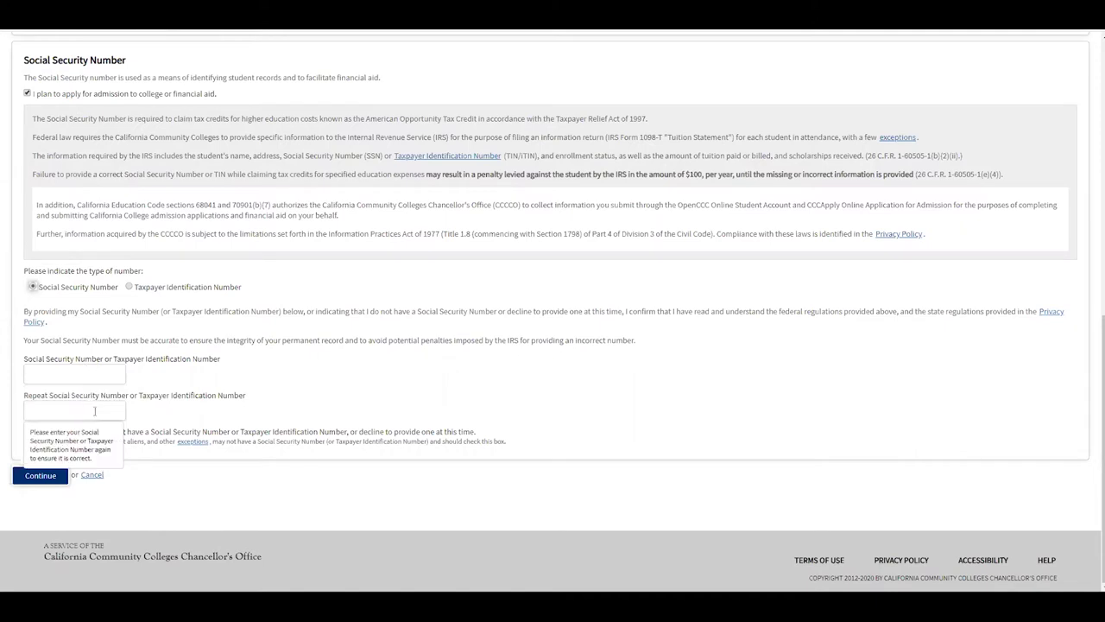
pyautogui.click(130, 286)
pyautogui.click(32, 288)
pyautogui.click(27, 432)
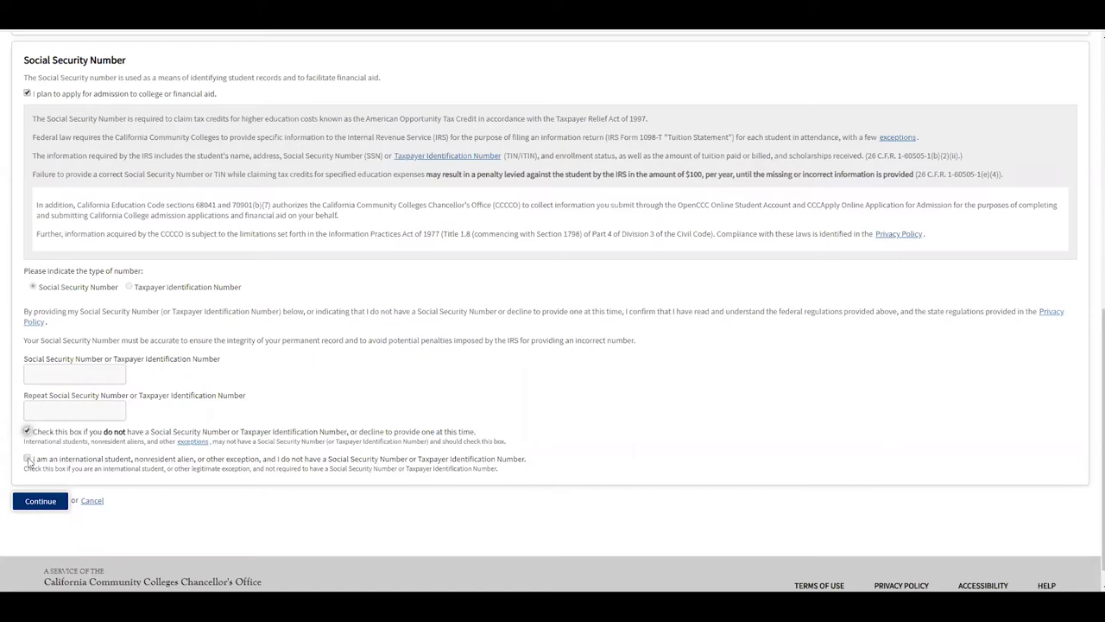
pyautogui.click(27, 461)
# Step: Clear the no-number checkbox and enter the e-mail address in both e-mail fields
pyautogui.click(27, 432)
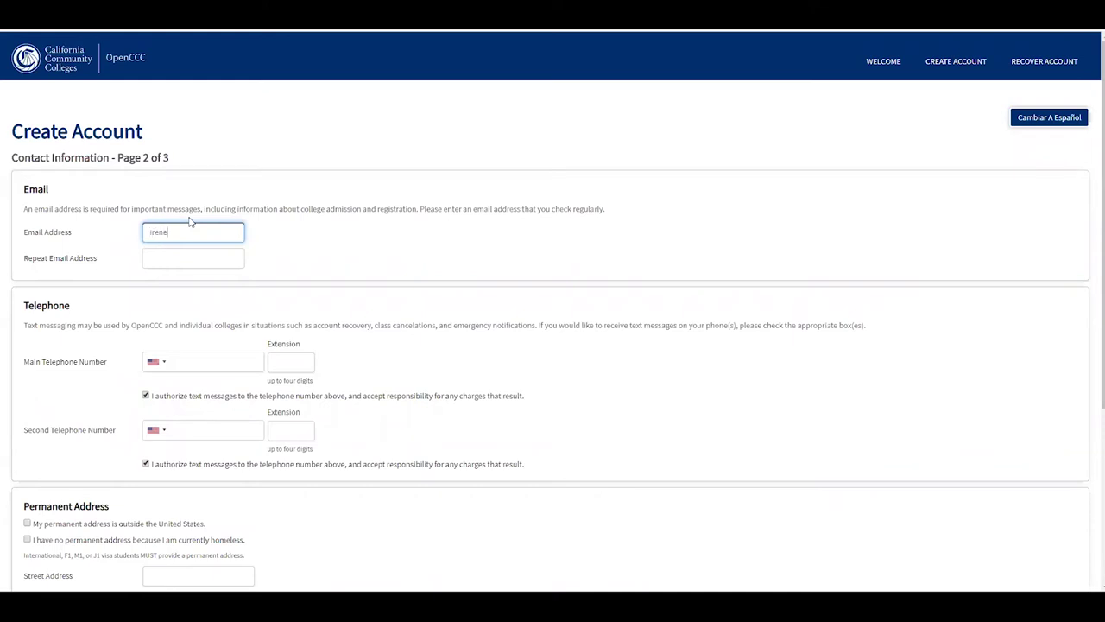
pyautogui.press('Tab')
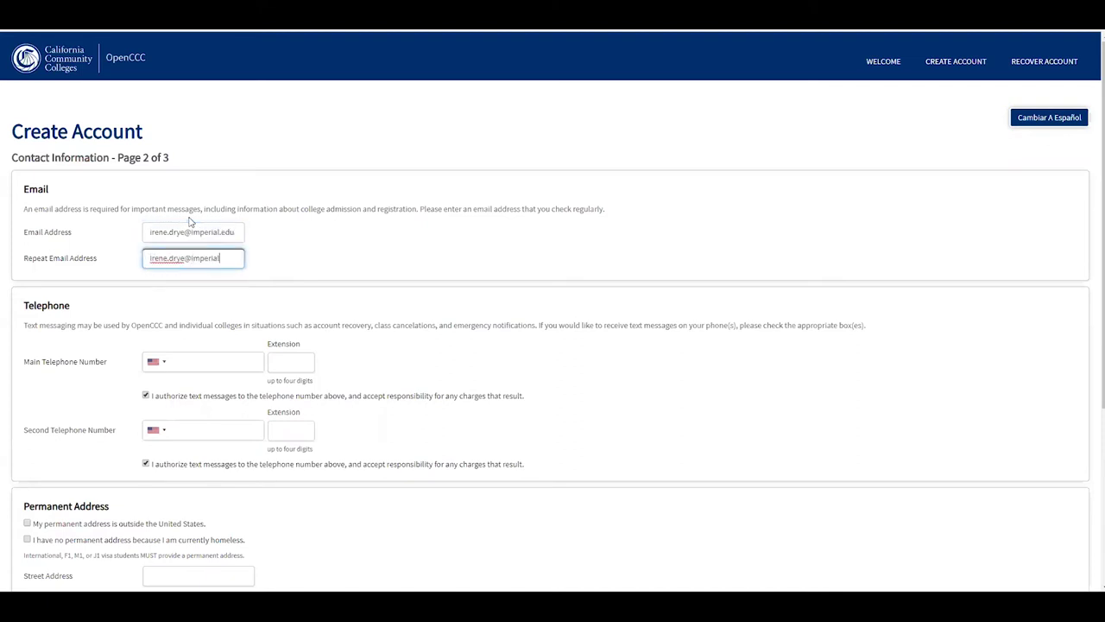
# Step: Enter the applicant's main telephone number
pyautogui.click(200, 359)
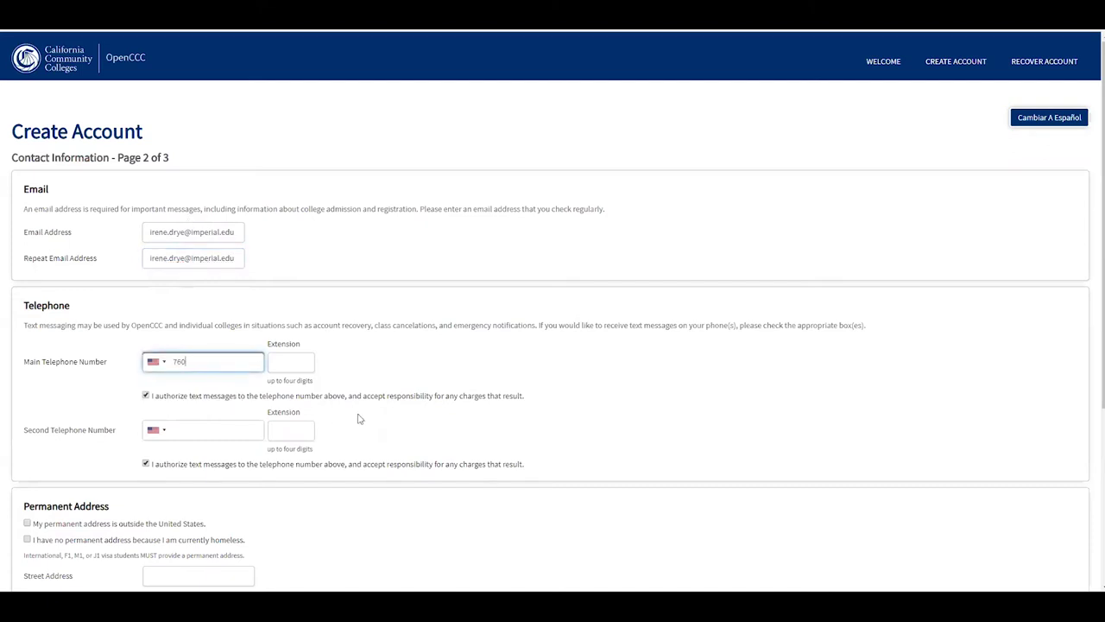
pyautogui.scroll(-2, 216, 401)
pyautogui.scroll(-2, 181, 402)
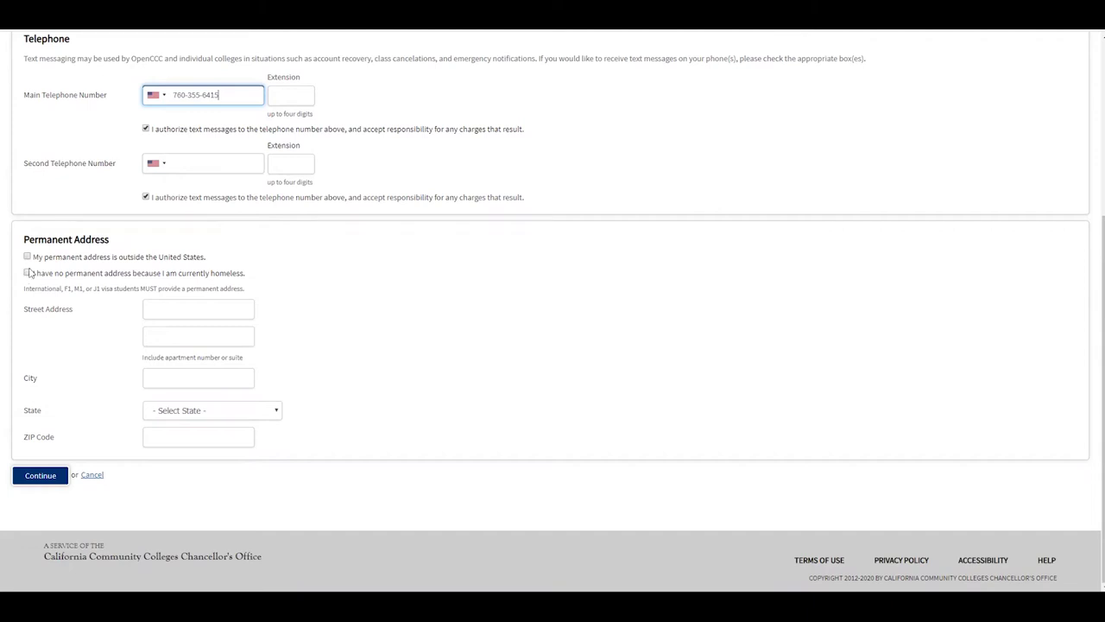
# Step: Enter the street address, city Imperial, state California and ZIP code, then continue
pyautogui.click(199, 309)
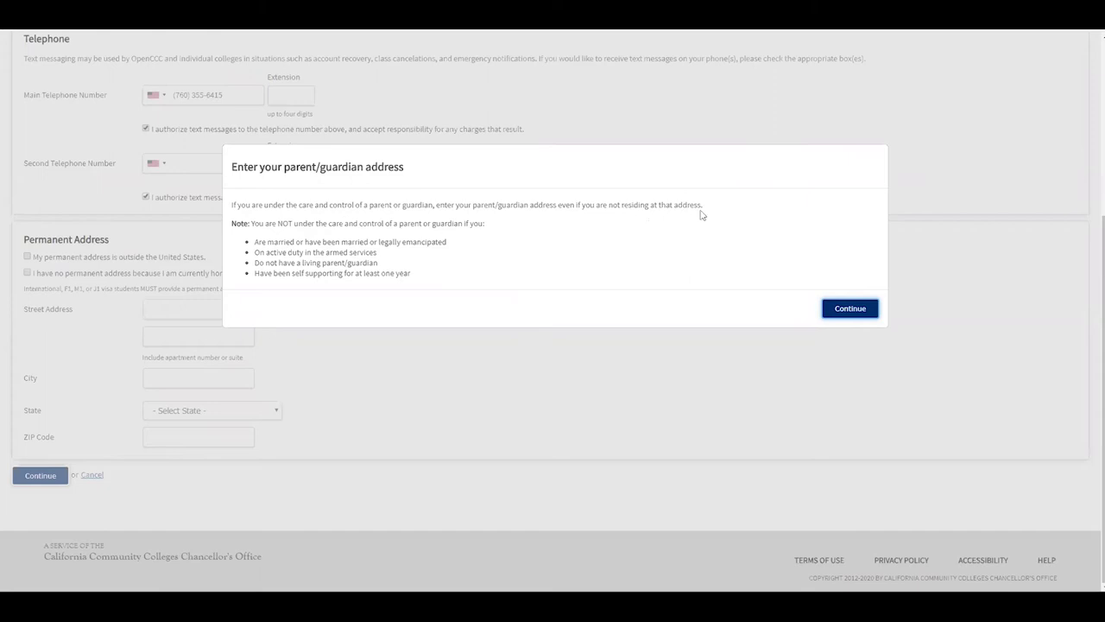
pyautogui.click(837, 311)
pyautogui.write('380 E Aten Rd')
pyautogui.press('Tab')
pyautogui.press('Tab')
pyautogui.write('Imperial')
pyautogui.press('Tab')
pyautogui.press('c')
pyautogui.press('Tab')
pyautogui.write('922')
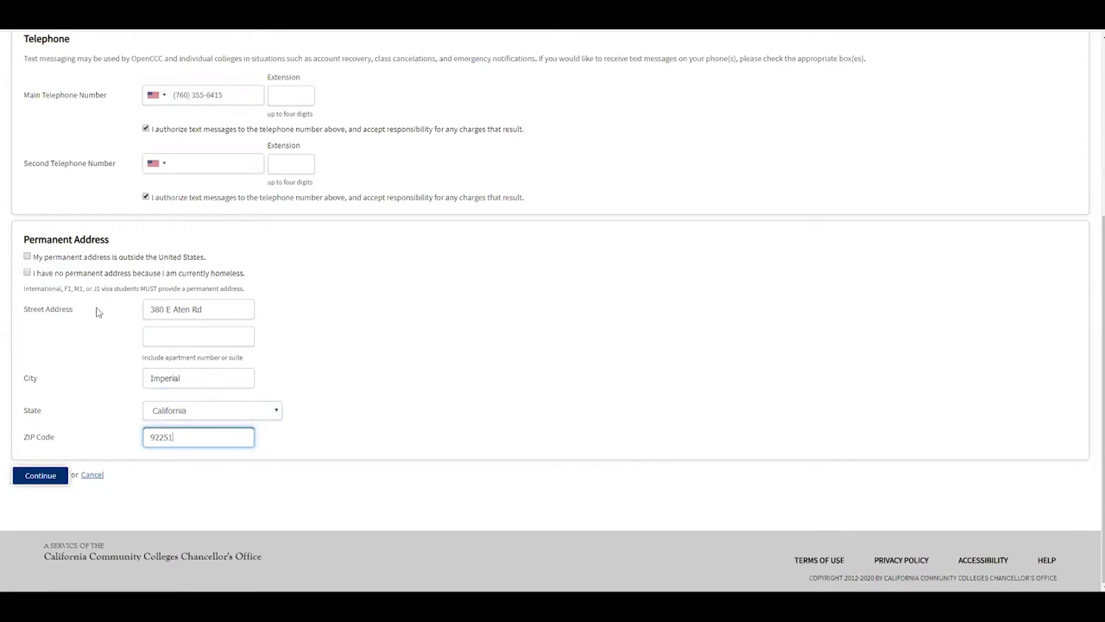
pyautogui.click(32, 477)
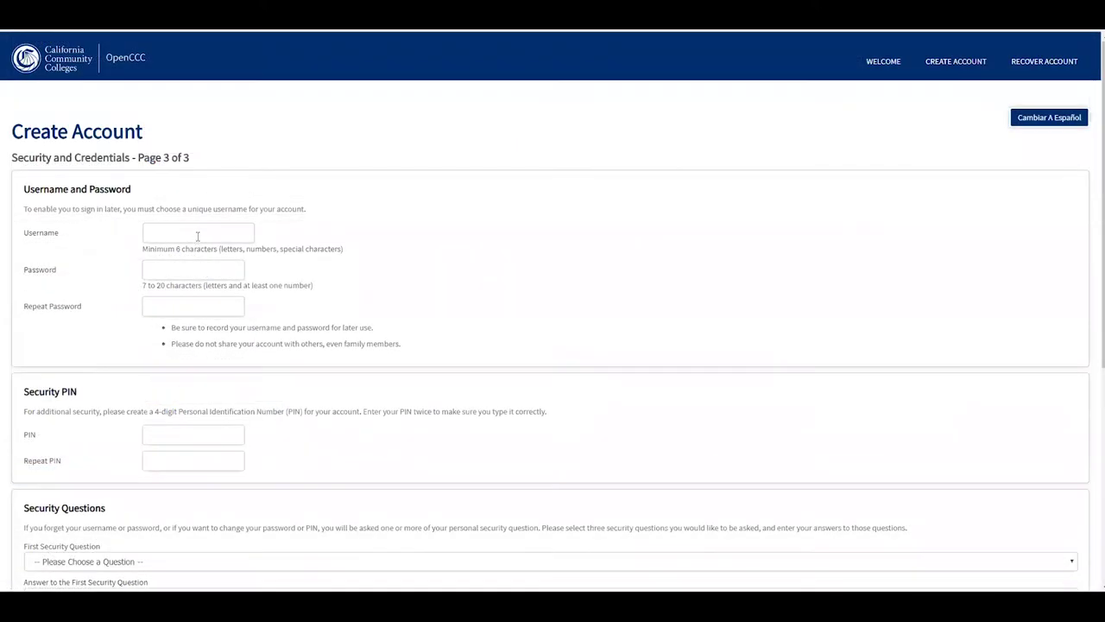
# Step: Try two candidate usernames in the Username field
pyautogui.click(198, 234)
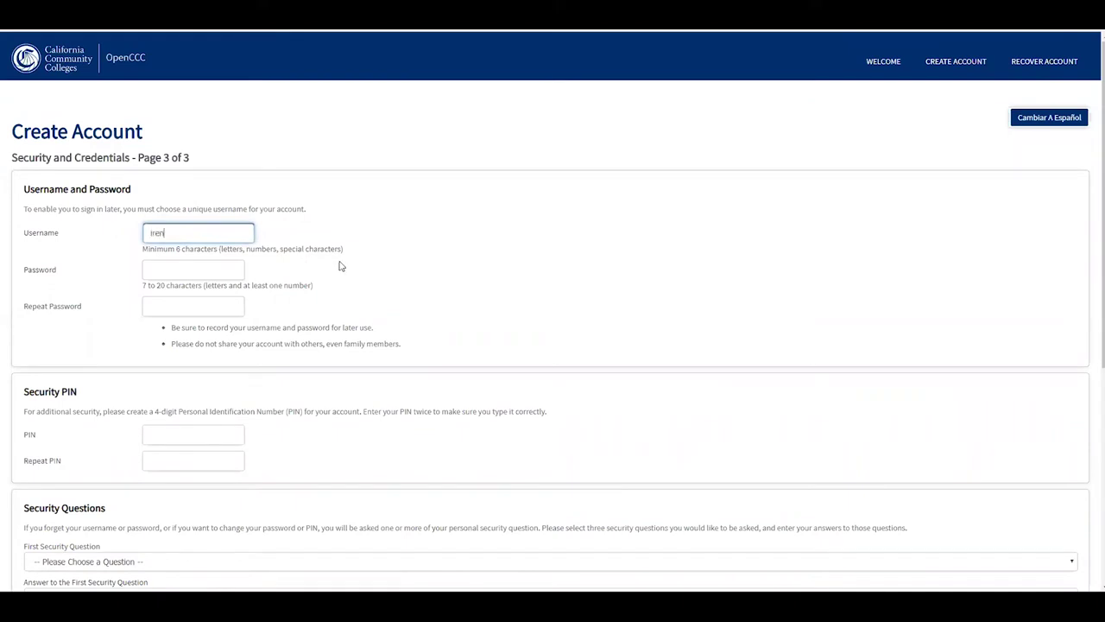
pyautogui.press('Tab')
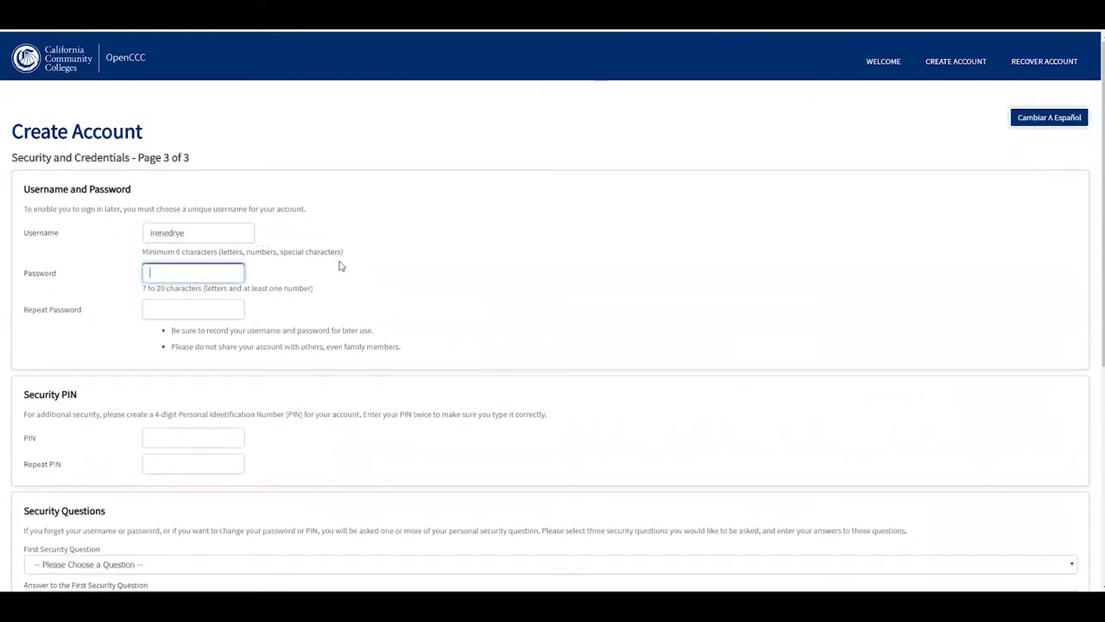
pyautogui.moveTo(215, 235); pyautogui.dragTo(16, 229)
pyautogui.write('ireneig1')
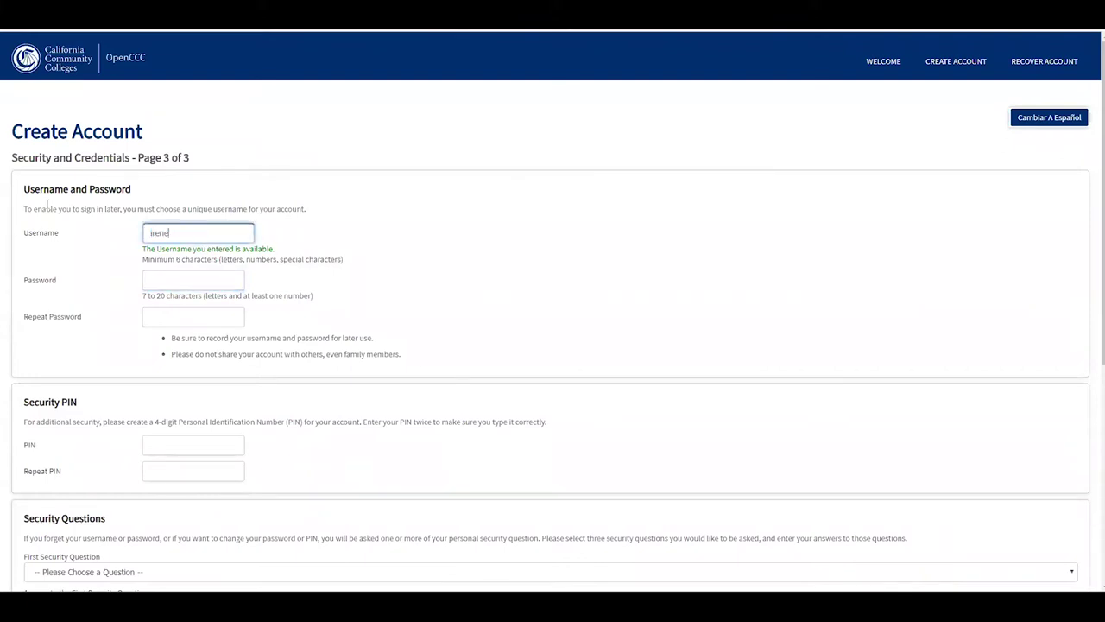
pyautogui.press('Tab')
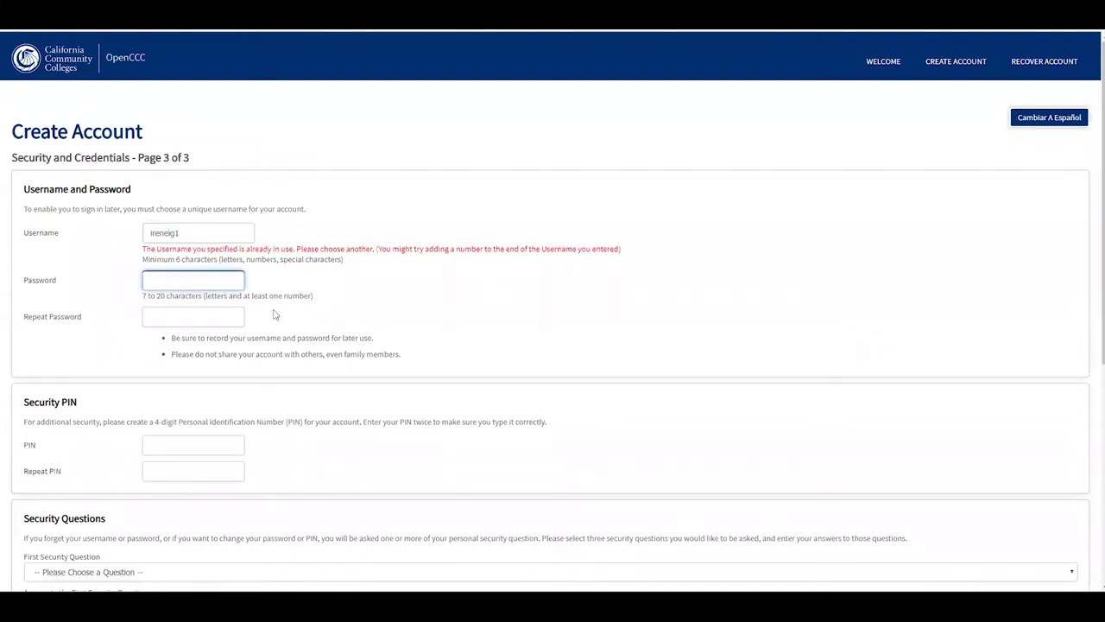
# Step: Re-enter the original username until OpenCCC reports it as available
pyautogui.click(251, 230)
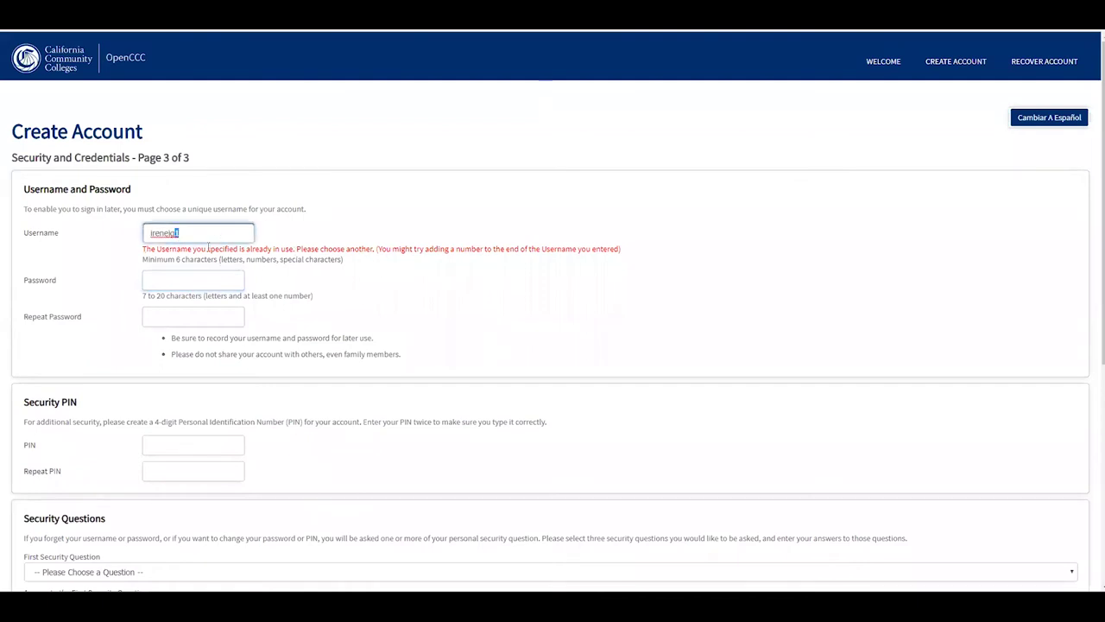
pyautogui.moveTo(254, 230); pyautogui.dragTo(111, 240)
pyautogui.click(219, 277)
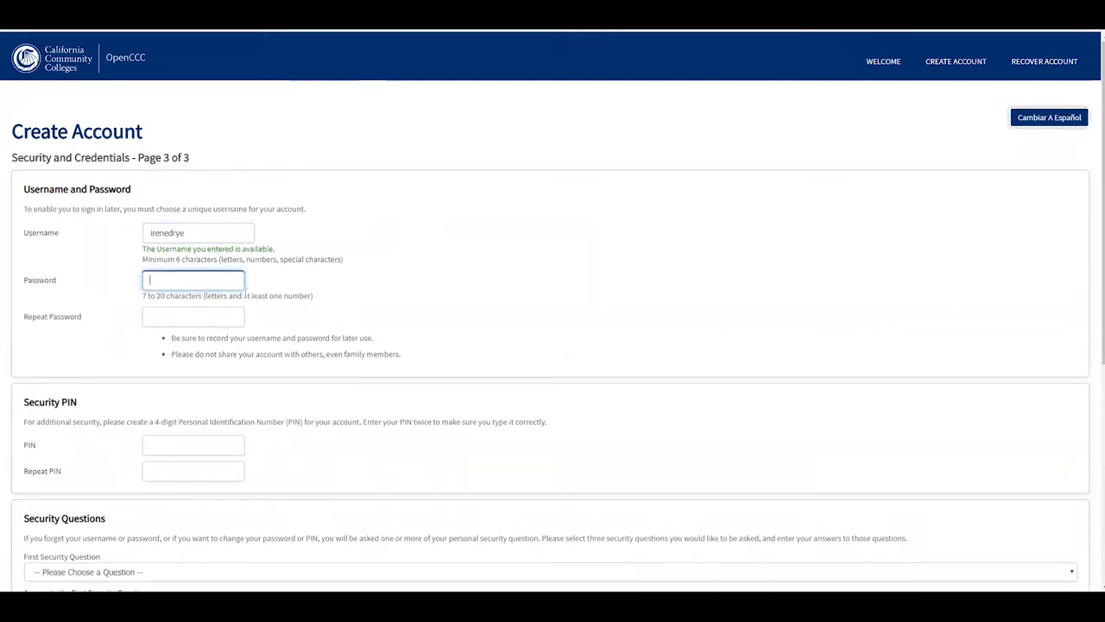
pyautogui.scroll(-3, 263, 295)
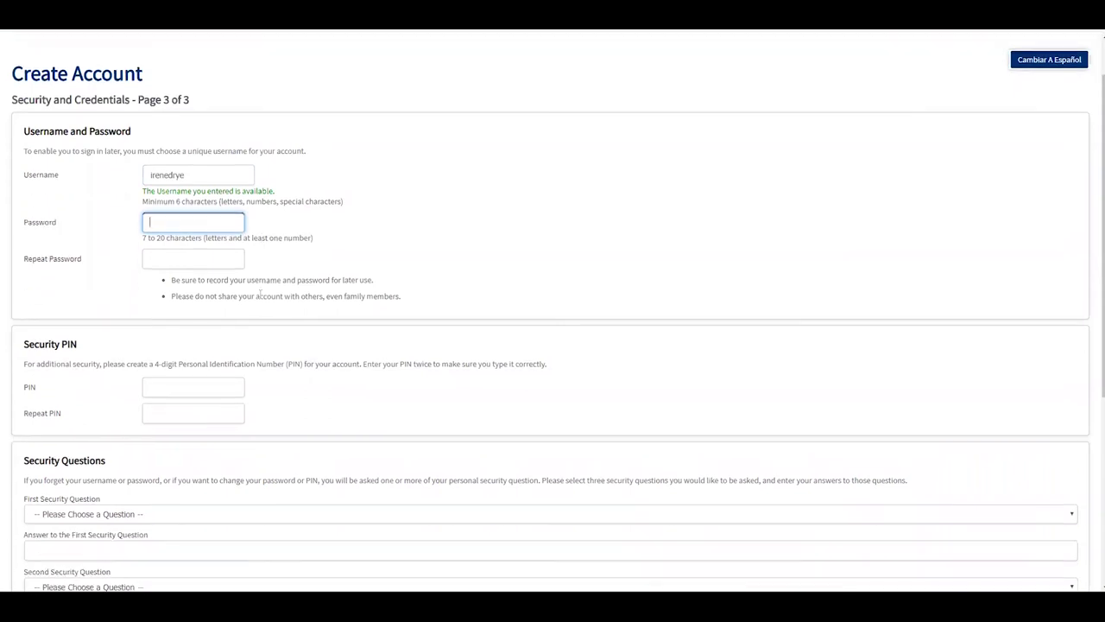
pyautogui.moveTo(162, 328)
pyautogui.click(218, 275)
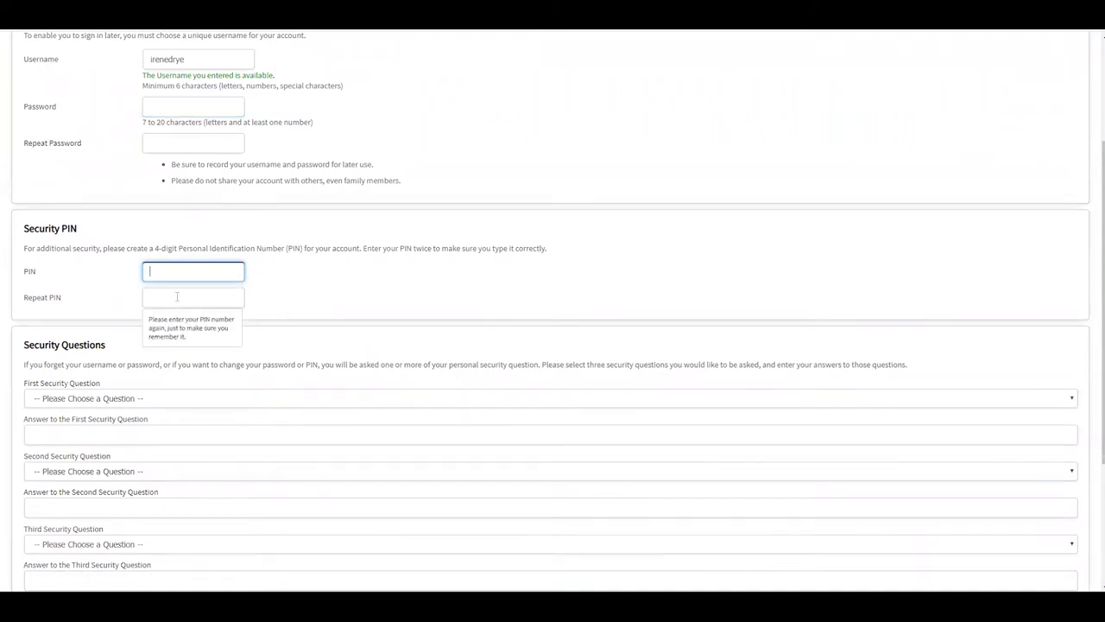
pyautogui.scroll(-3, 177, 296)
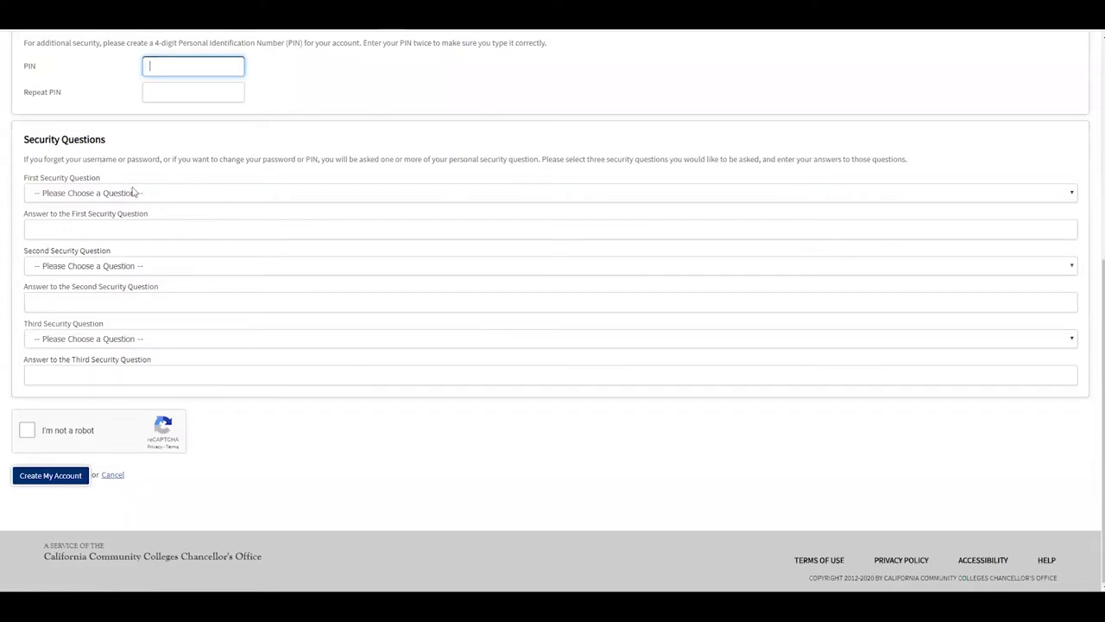
# Step: Choose 'Where did your parents meet?' as the first security question and answer it
pyautogui.click(134, 193)
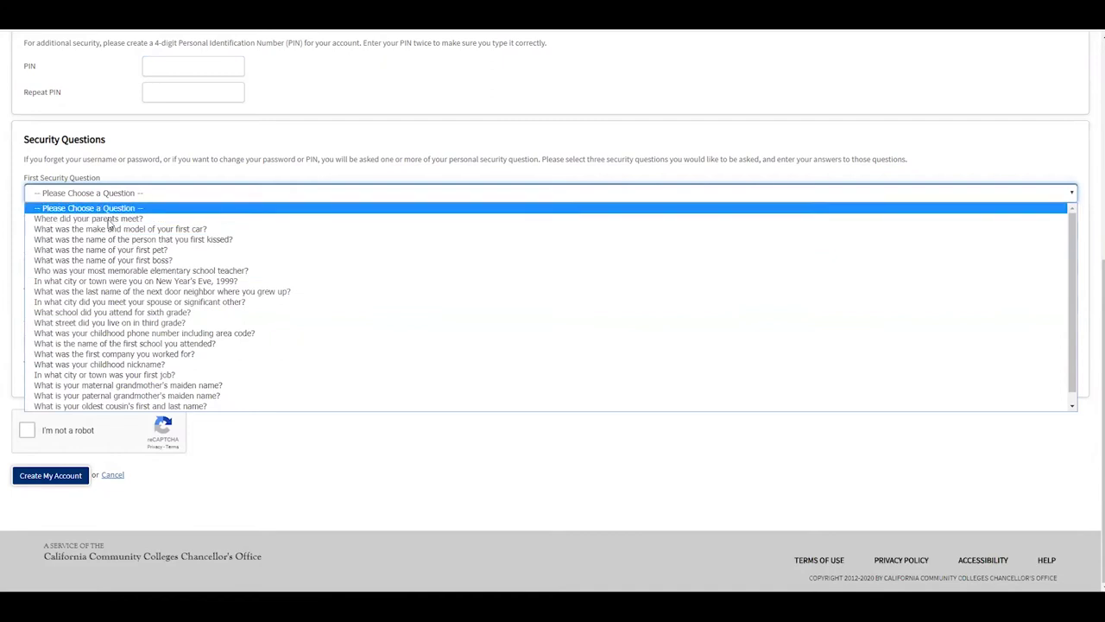
pyautogui.click(119, 221)
pyautogui.click(120, 225)
pyautogui.write('San Diego')
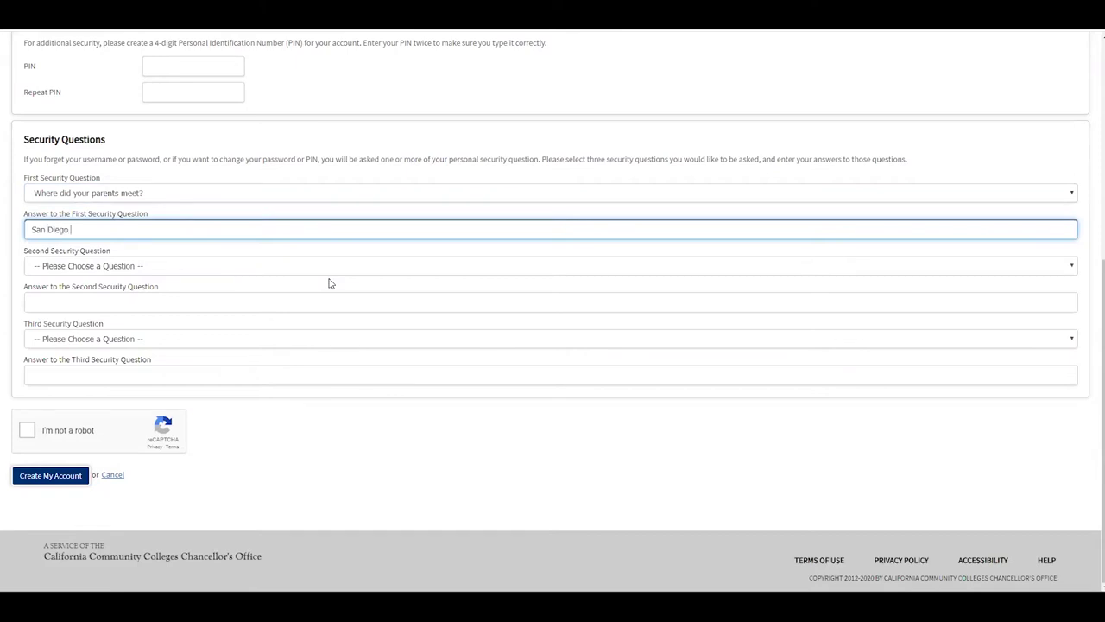
# Step: Choose the first-boss and childhood phone number questions, then start the reCAPTCHA check
pyautogui.click(149, 266)
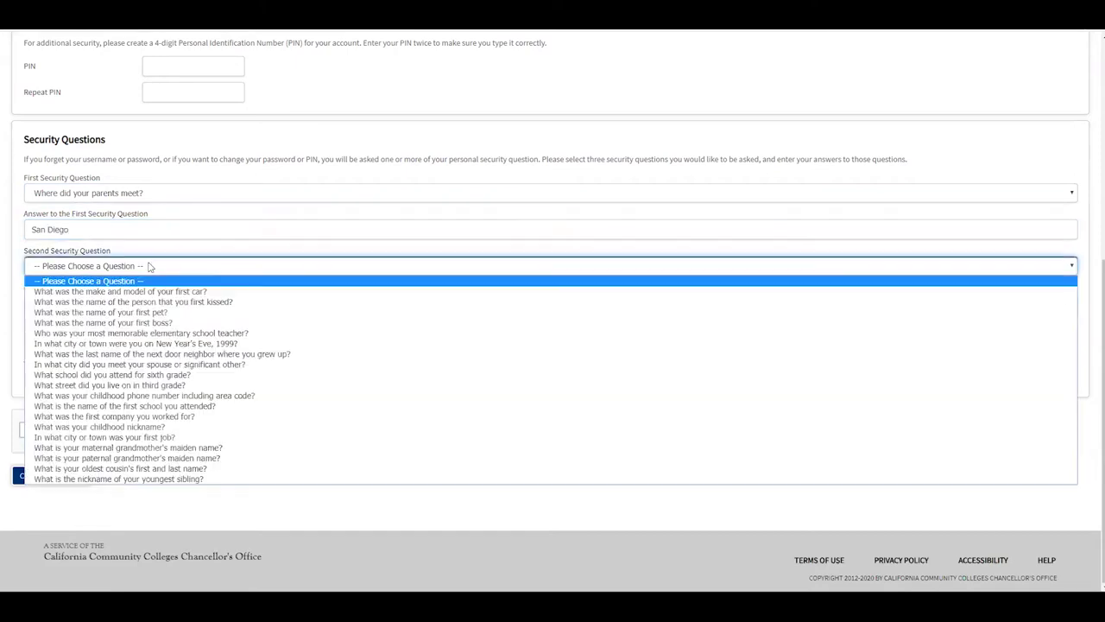
pyautogui.click(167, 324)
pyautogui.click(162, 301)
pyautogui.click(124, 339)
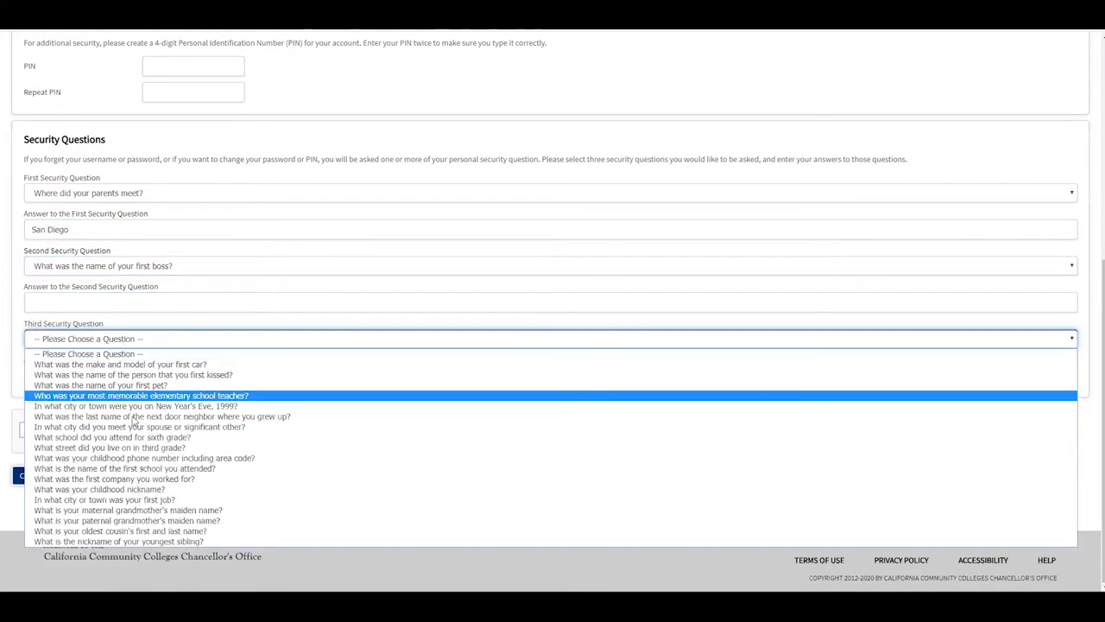
pyautogui.click(197, 460)
pyautogui.click(158, 377)
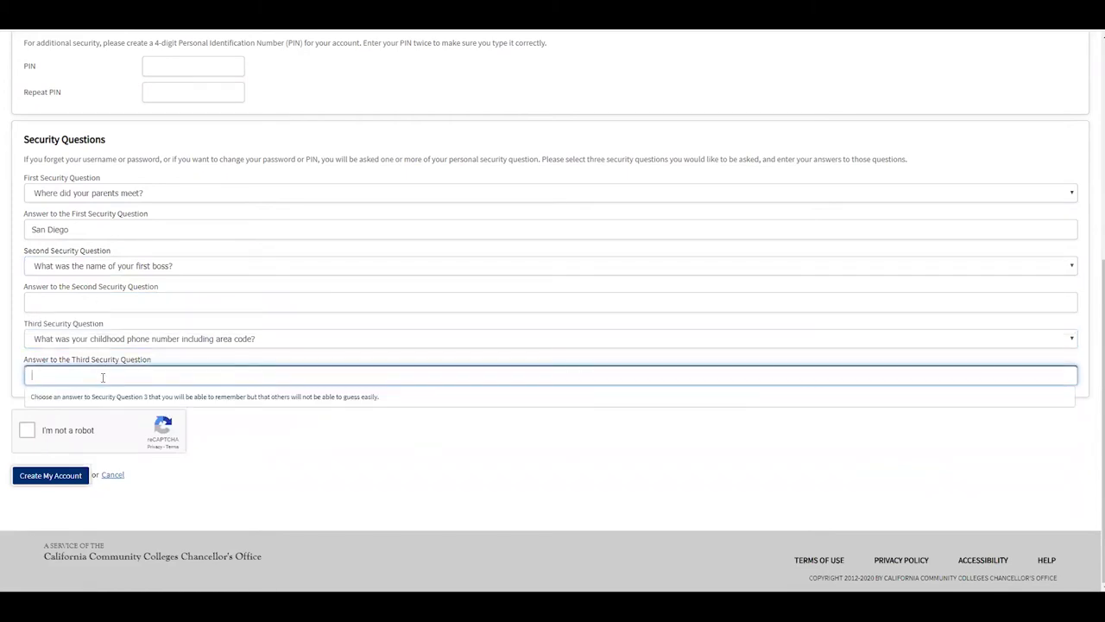
pyautogui.click(27, 431)
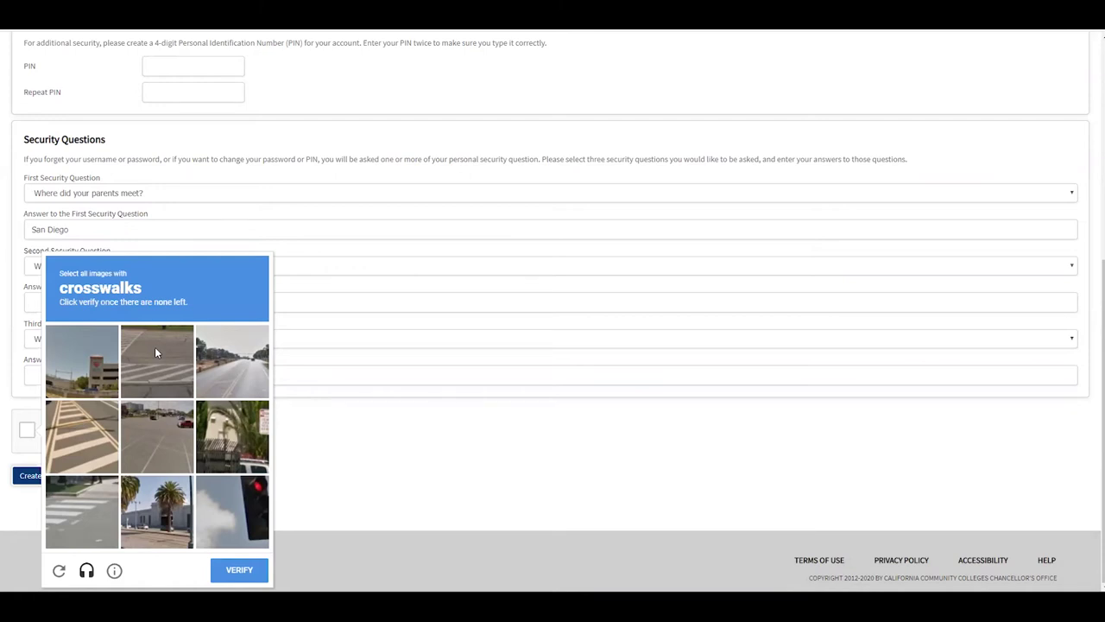
# Step: Select all crosswalk tiles, verify the challenge, and create the OpenCCC account
pyautogui.click(156, 352)
pyautogui.click(96, 422)
pyautogui.click(87, 509)
pyautogui.click(156, 358)
pyautogui.click(83, 438)
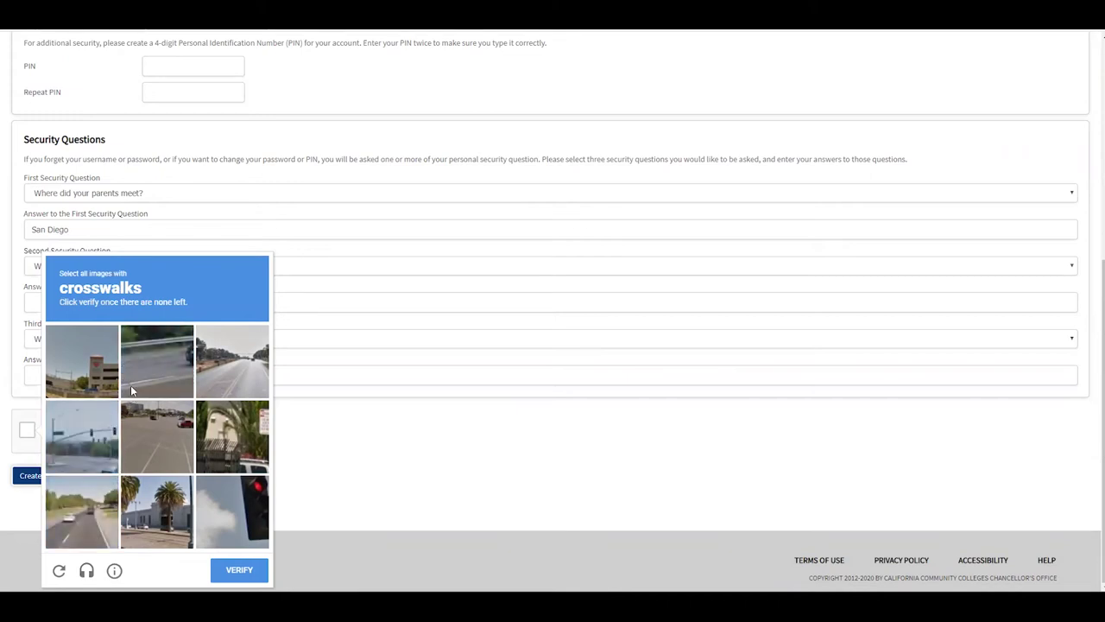
pyautogui.click(254, 561)
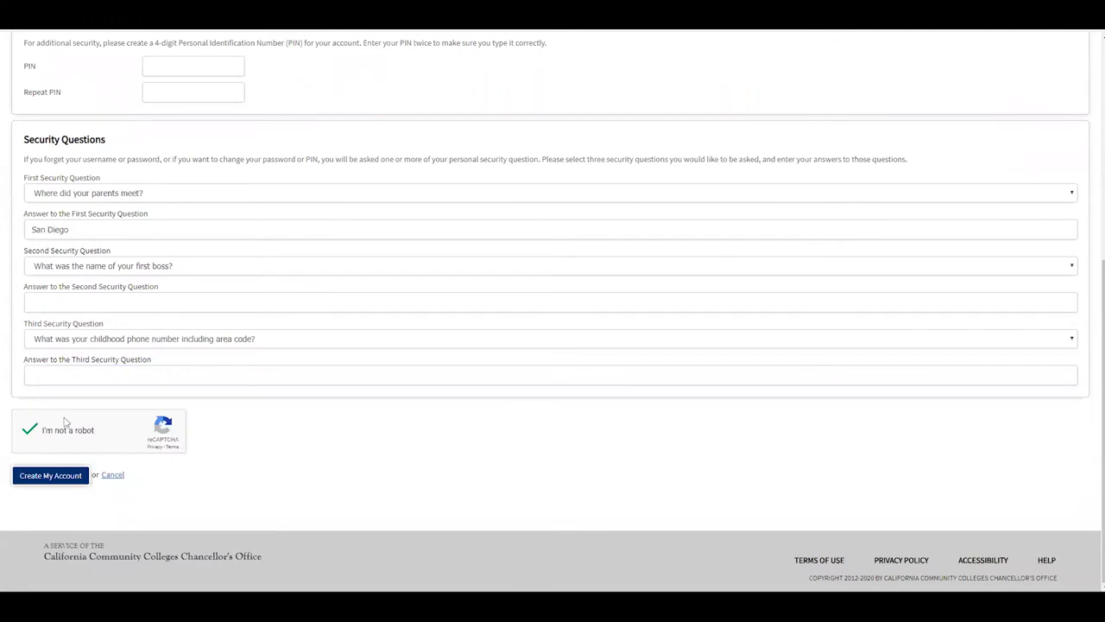
pyautogui.click(61, 476)
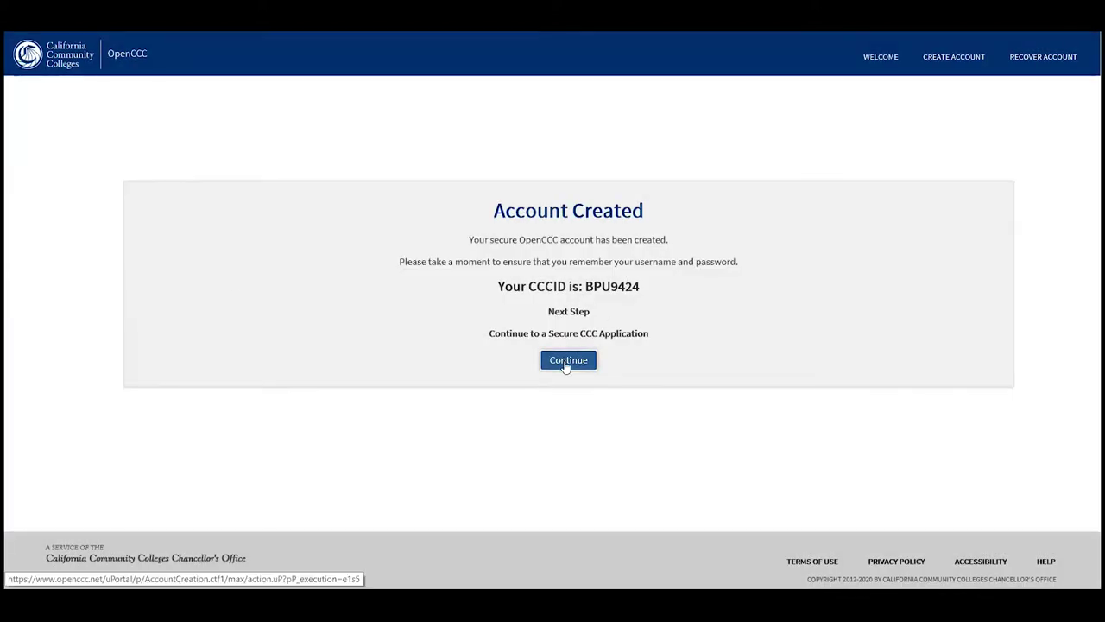
# Step: Continue past the Account Created page and begin a new Imperial Valley College application
pyautogui.click(566, 362)
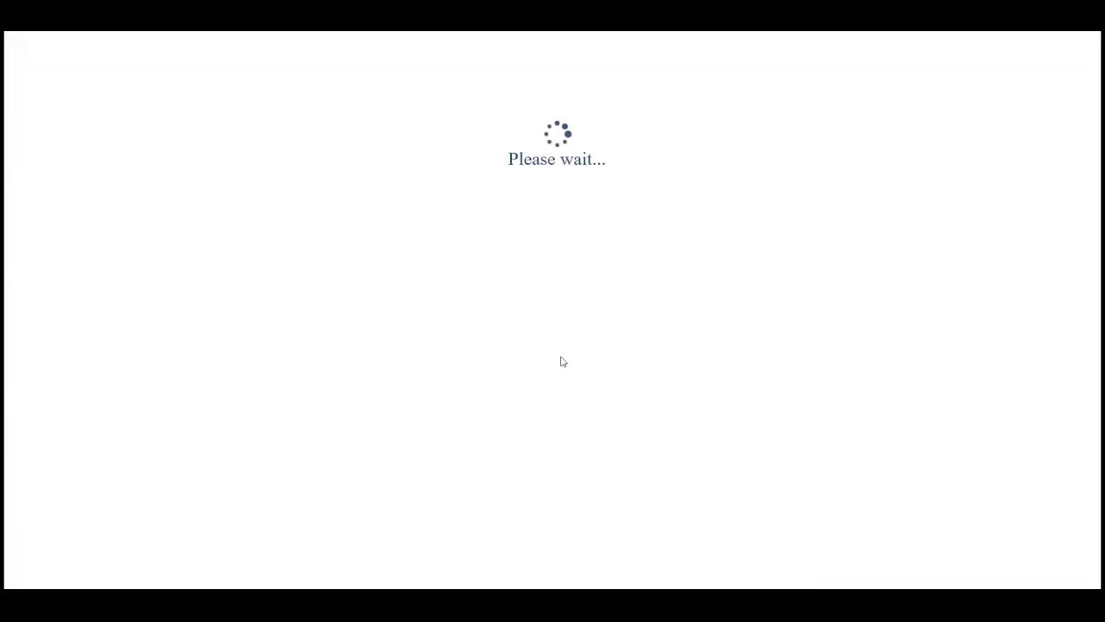
pyautogui.click(559, 196)
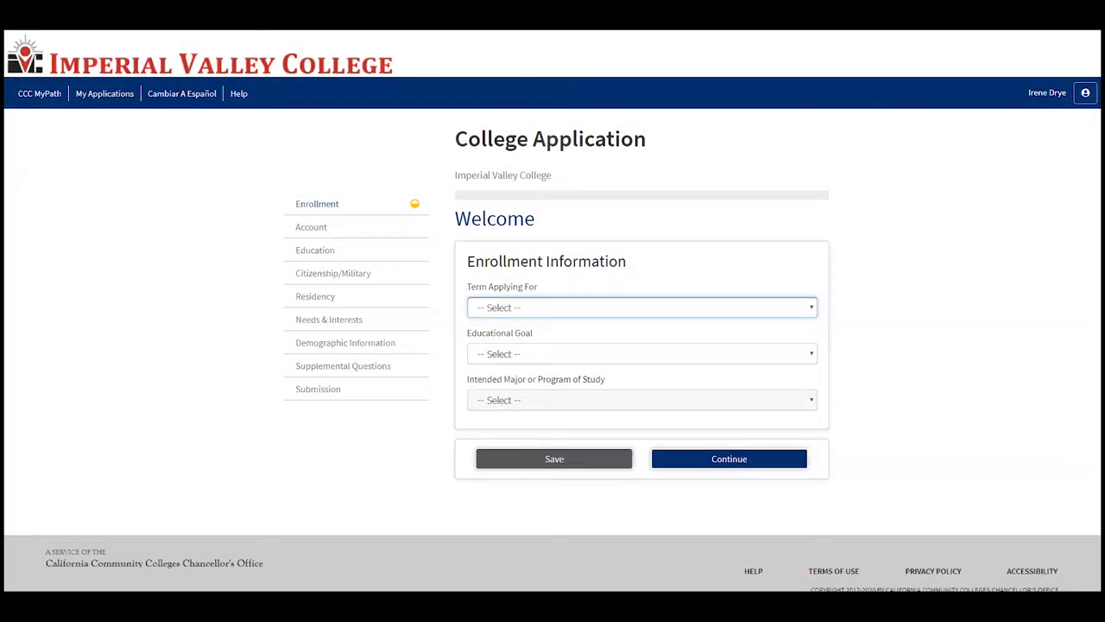
# Step: Choose term Summer/Fall 2020, the associate degree and transfer goal, and major Administration of Justice-AS
pyautogui.click(531, 306)
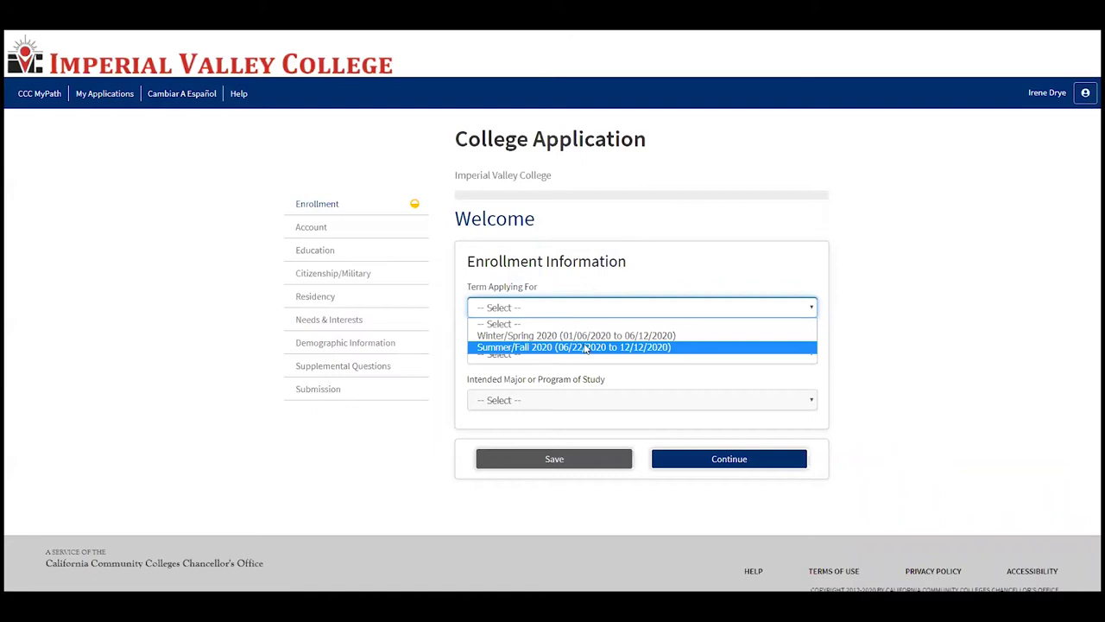
pyautogui.click(585, 347)
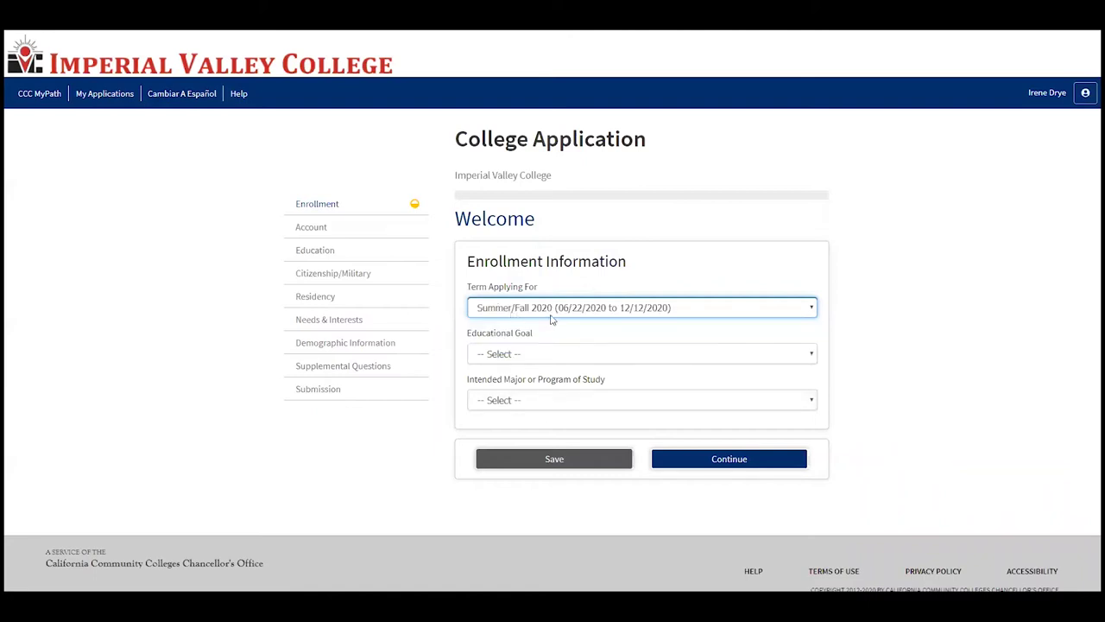
pyautogui.click(553, 356)
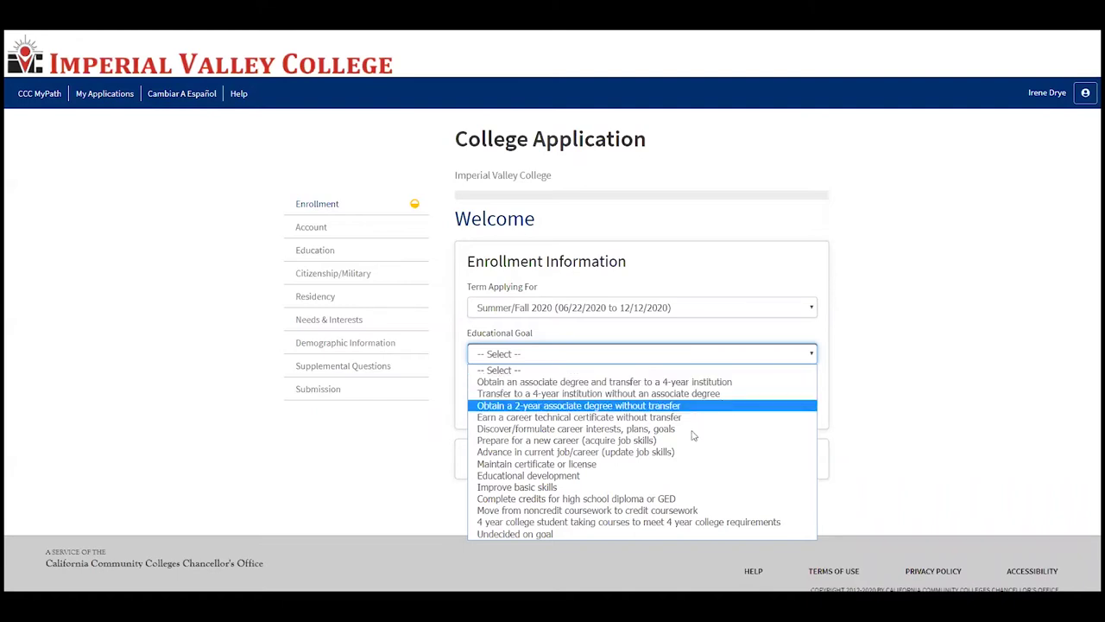
pyautogui.click(704, 382)
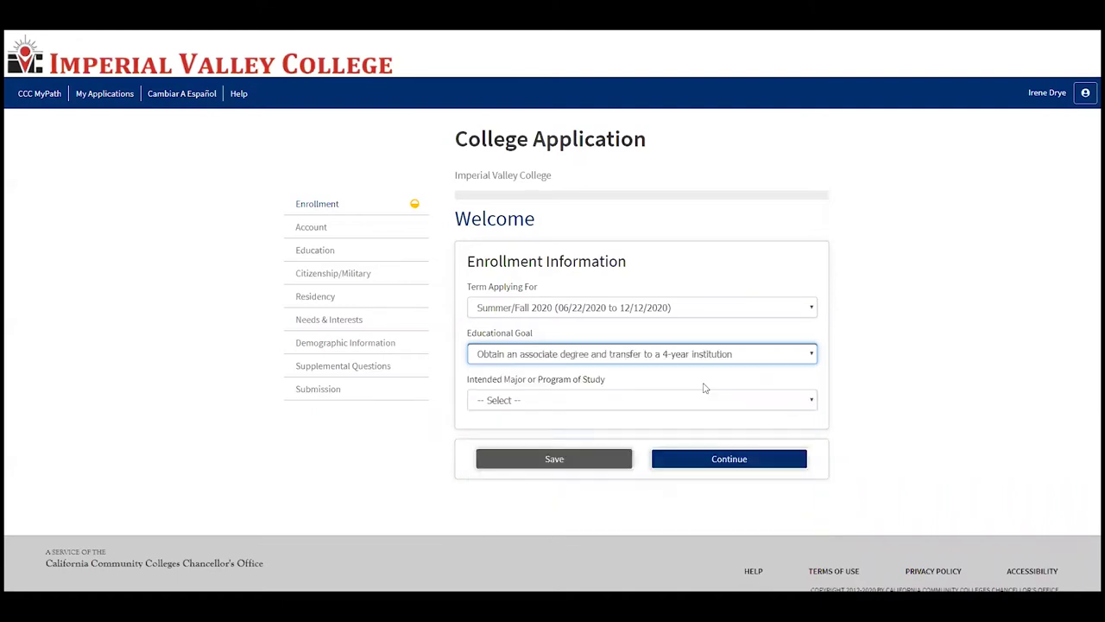
pyautogui.click(580, 399)
pyautogui.scroll(-15, 648, 251)
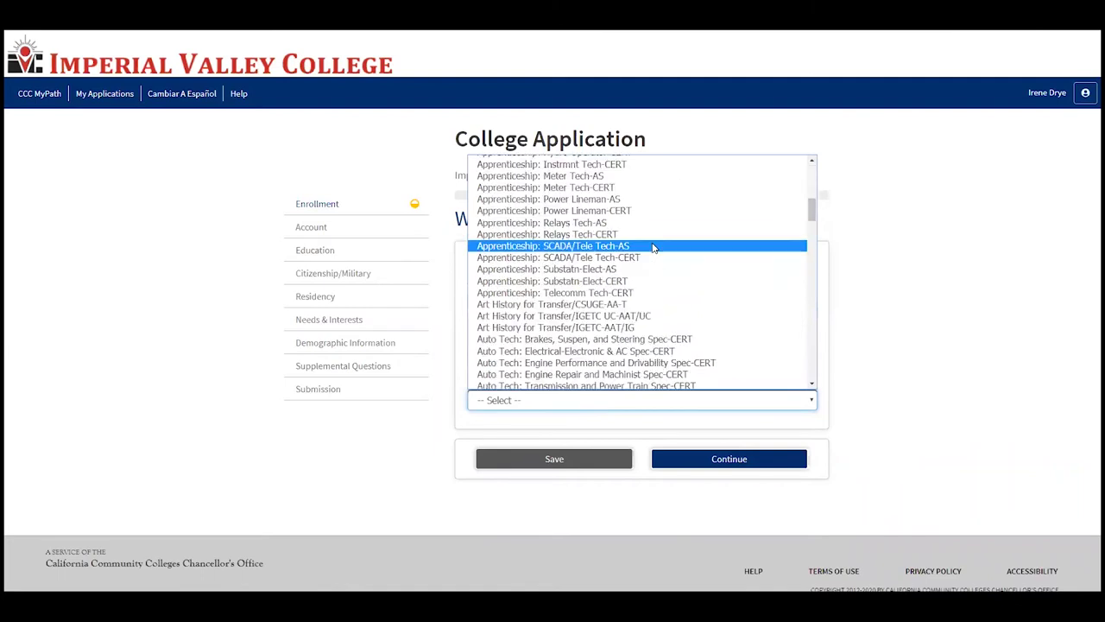
pyautogui.scroll(-5, 645, 251)
pyautogui.scroll(15, 637, 271)
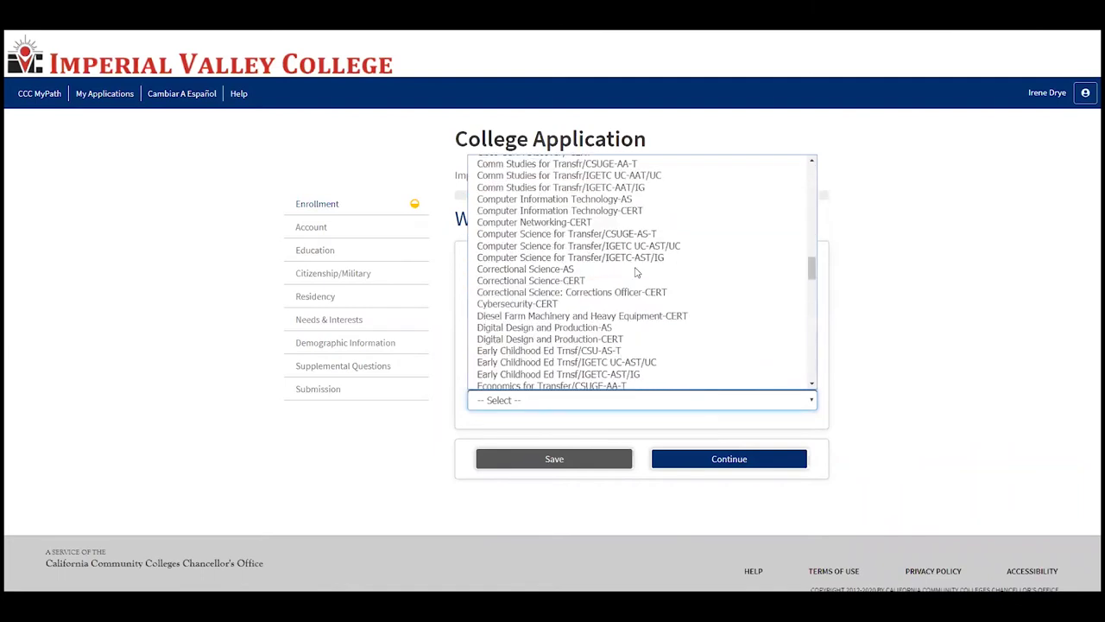
pyautogui.scroll(10, 636, 271)
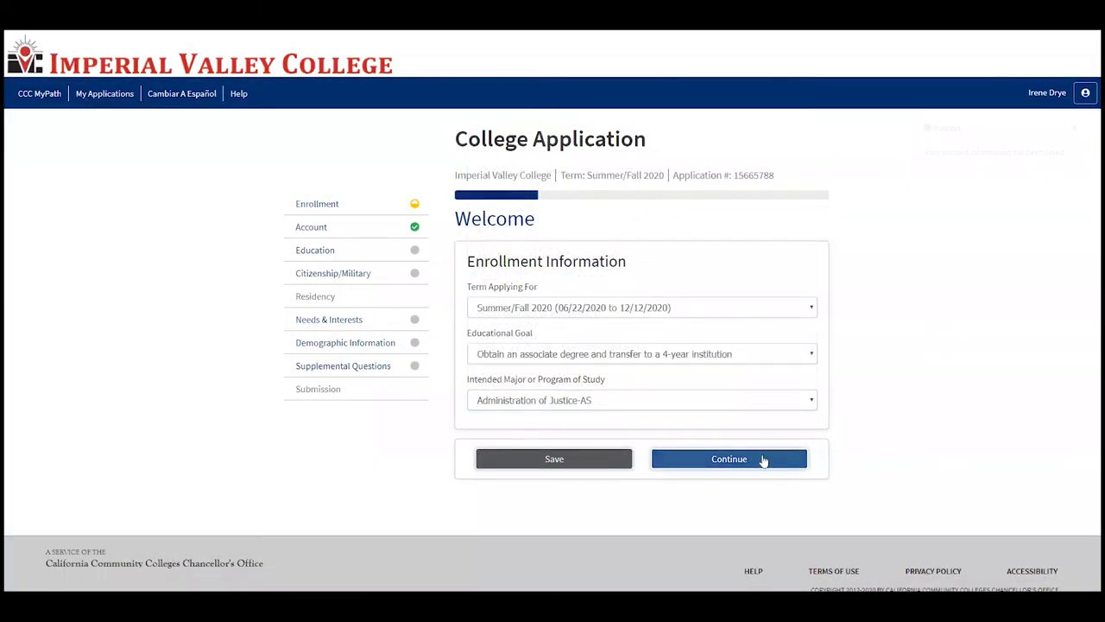
pyautogui.click(760, 460)
# Step: State that none of the independence statements are true about the applicant
pyautogui.scroll(-1, 665, 397)
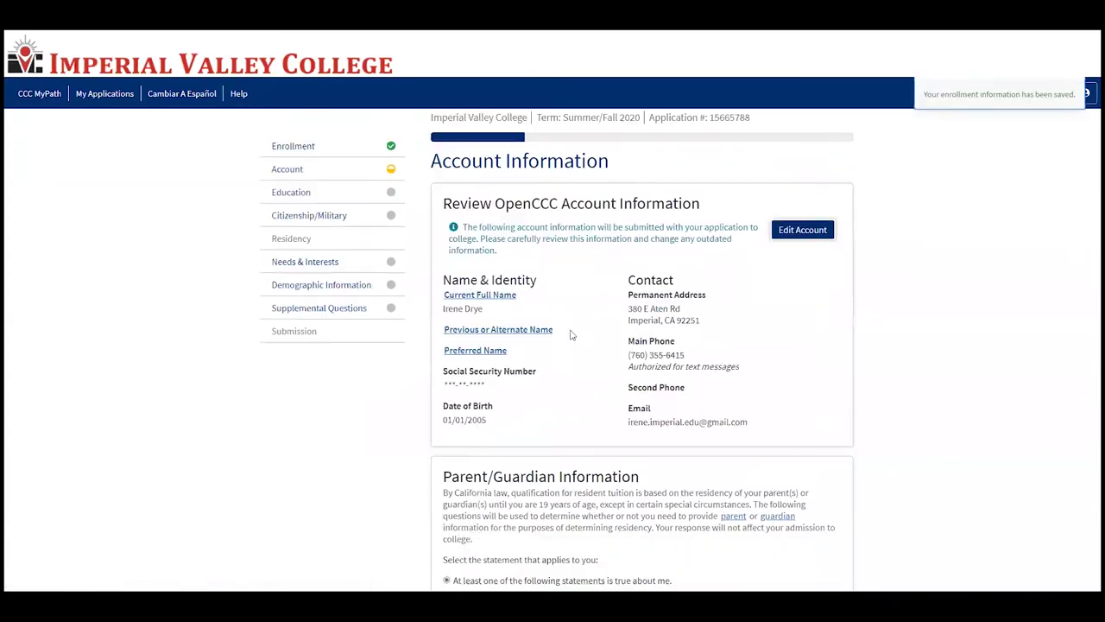
pyautogui.scroll(-3, 596, 373)
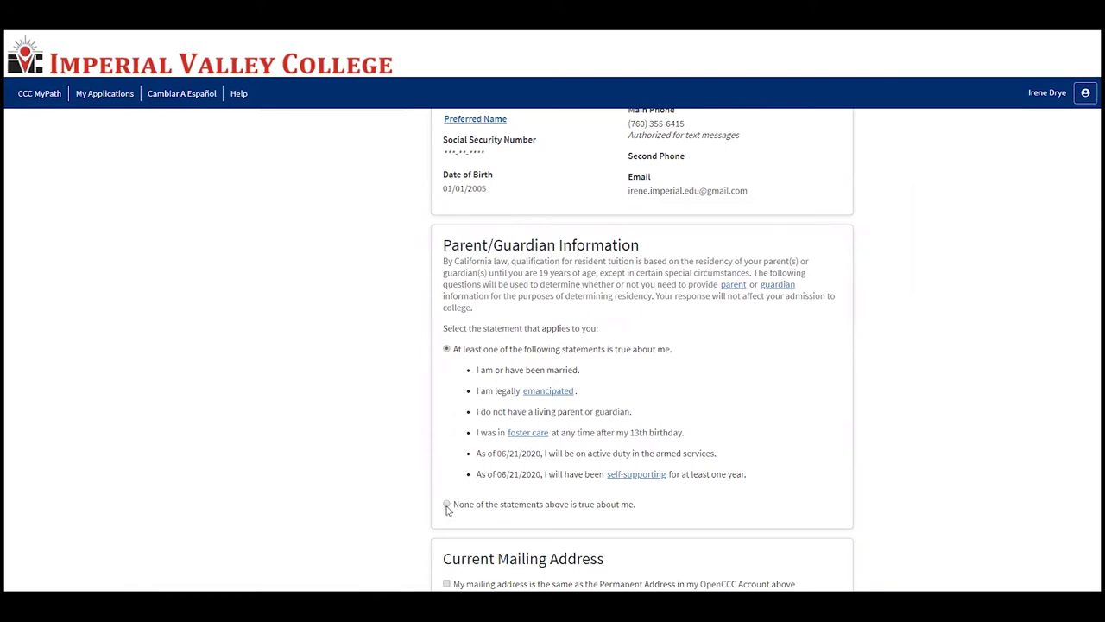
pyautogui.click(446, 505)
# Step: Set the parent/guardian relationship to Mother and enter the parent's first and last names
pyautogui.scroll(-2, 486, 489)
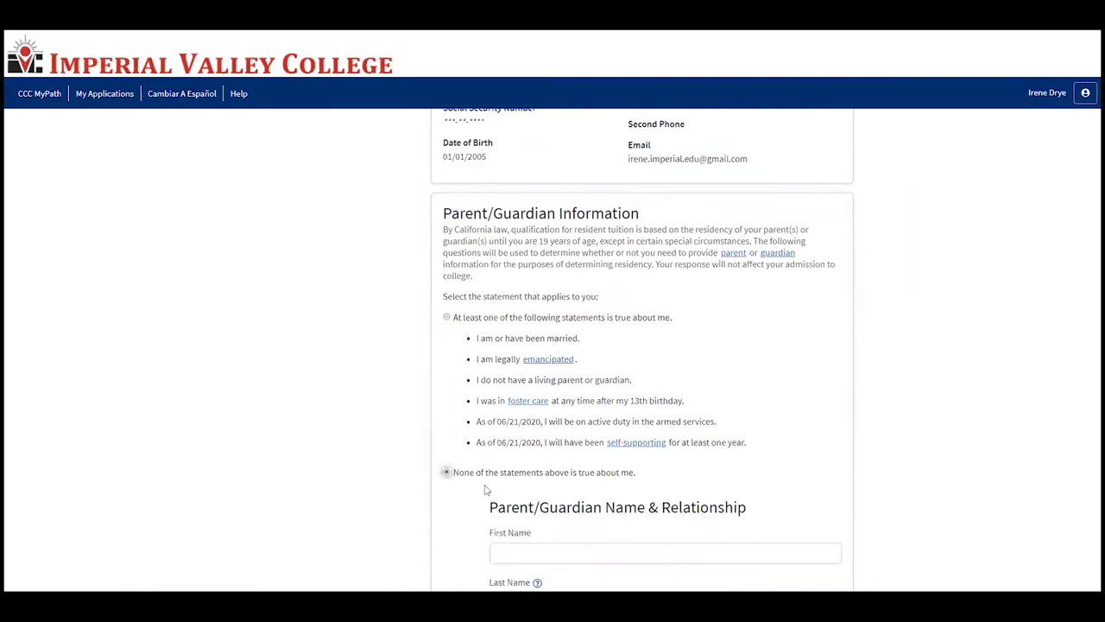
pyautogui.click(541, 529)
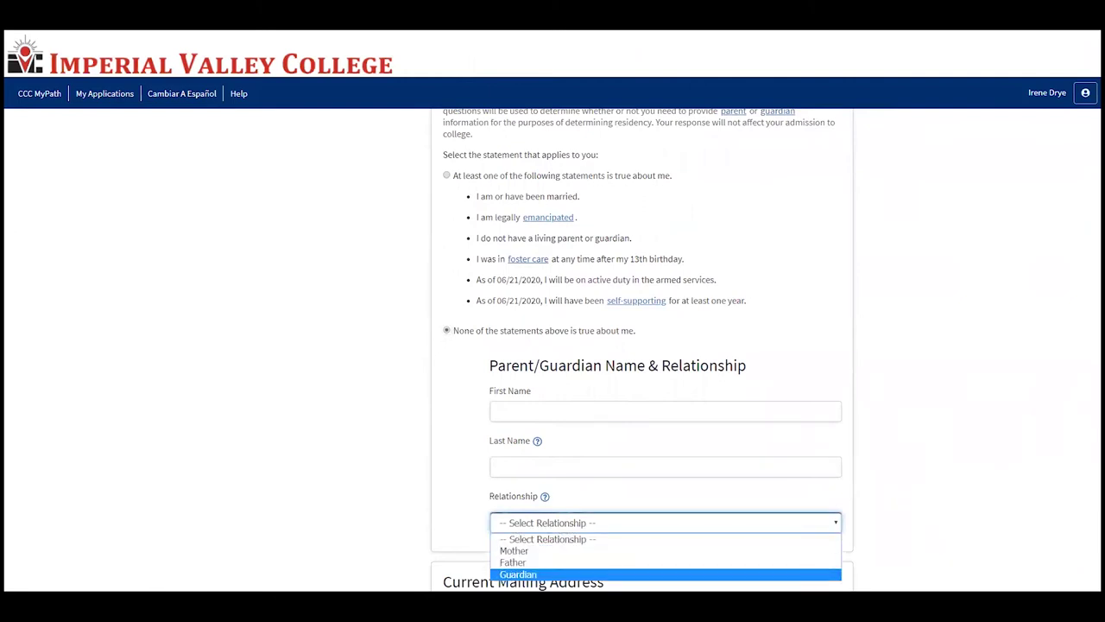
pyautogui.click(531, 550)
pyautogui.click(555, 421)
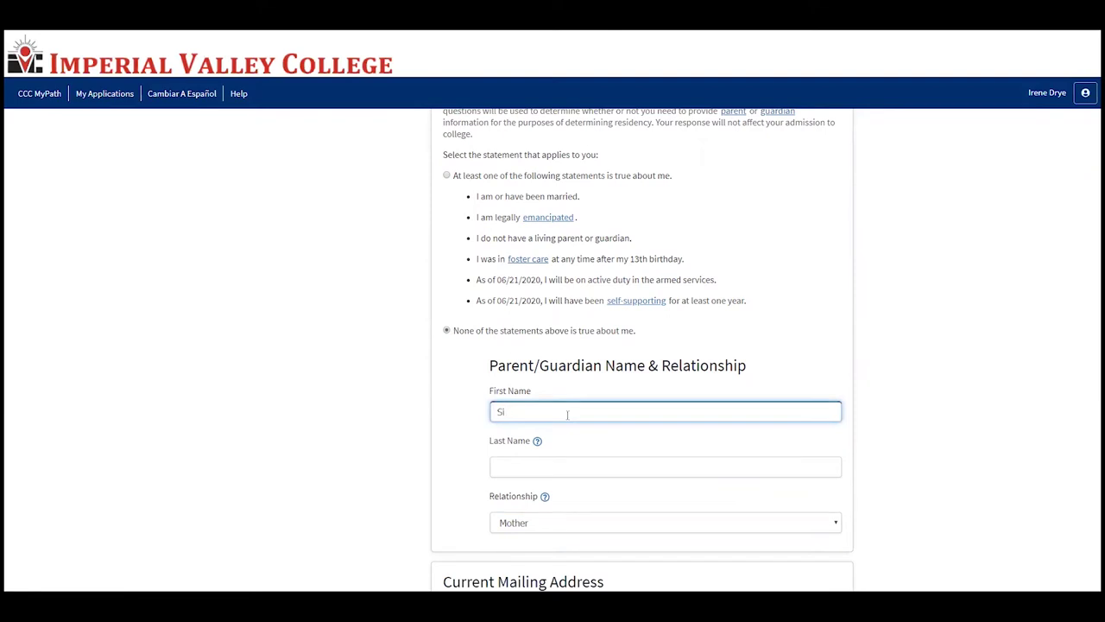
pyautogui.press('Tab')
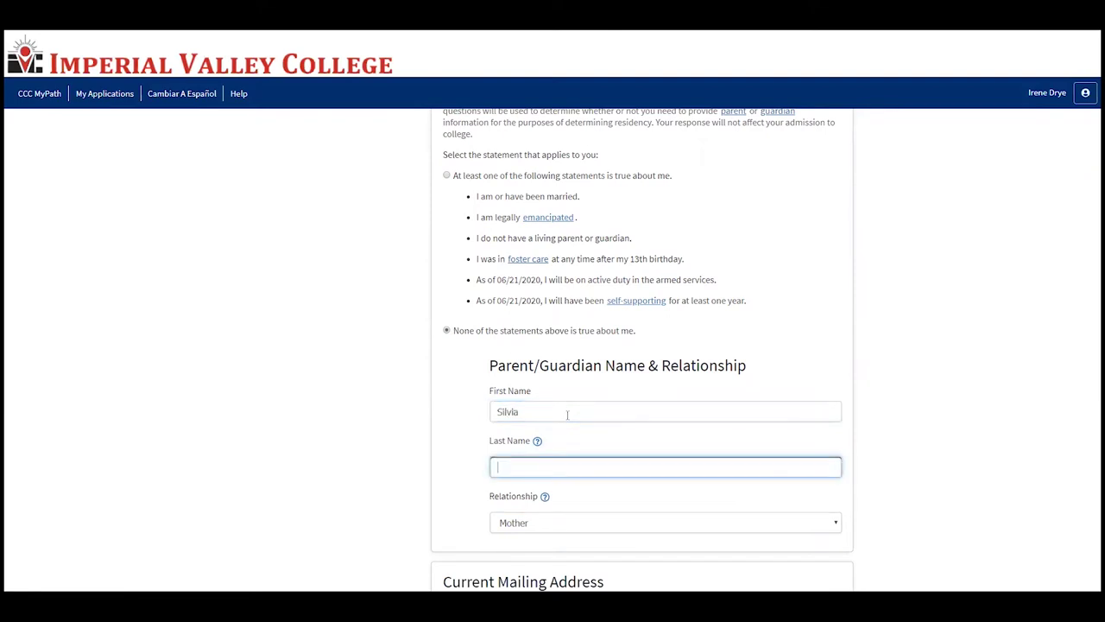
pyautogui.write('Dr')
pyautogui.press('BackSpace')
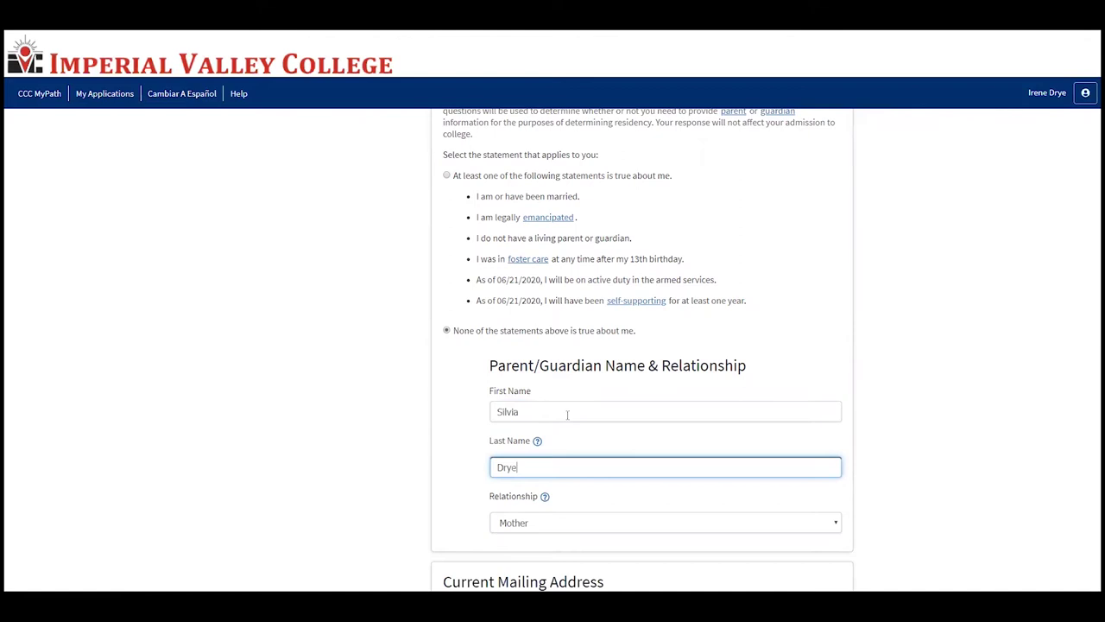
pyautogui.scroll(-4, 592, 458)
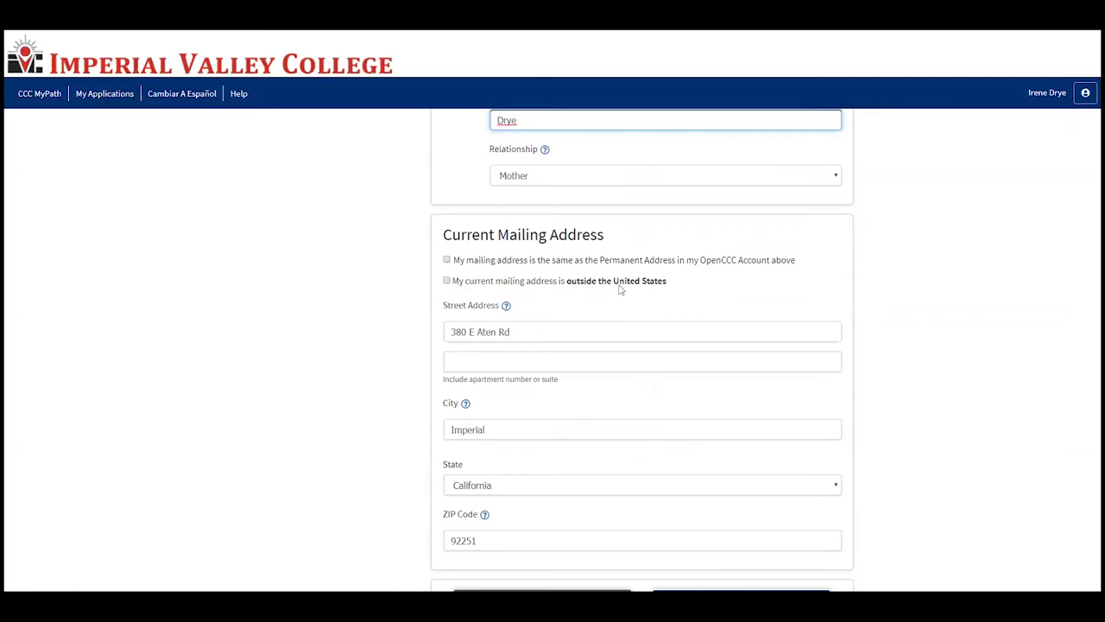
# Step: Make the mailing address match the permanent address and confirm the parent/guardian address is correct
pyautogui.click(447, 260)
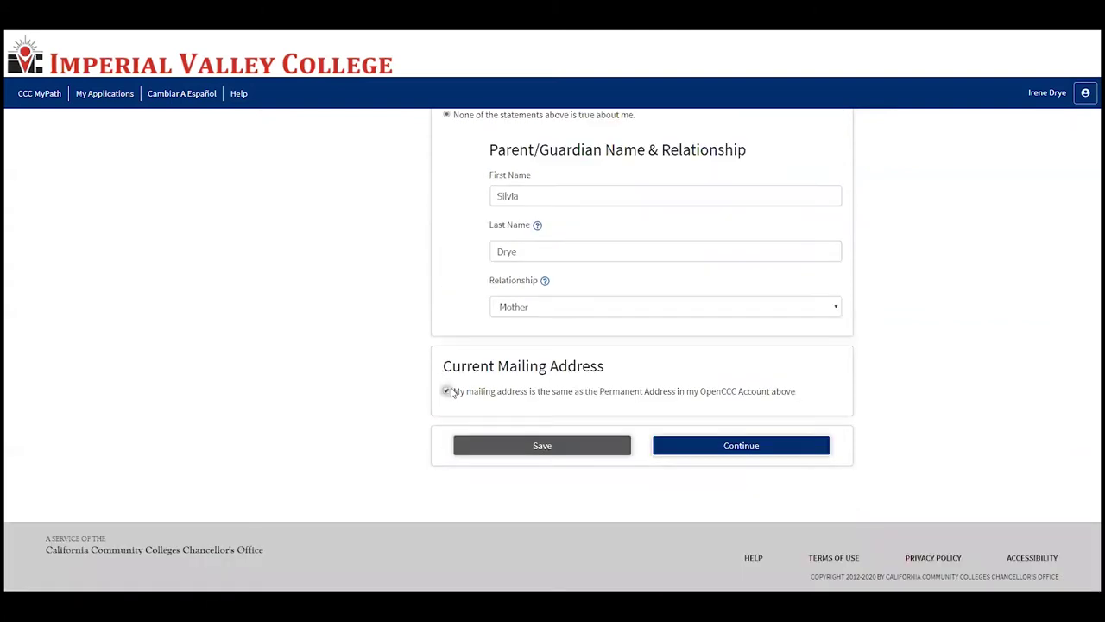
pyautogui.click(447, 391)
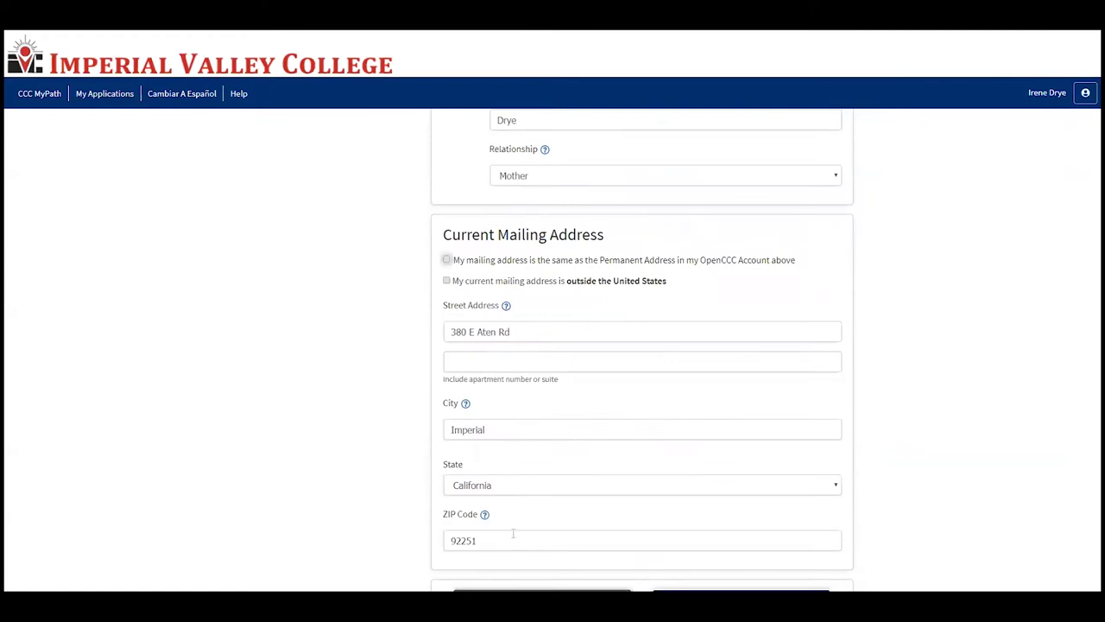
pyautogui.click(448, 260)
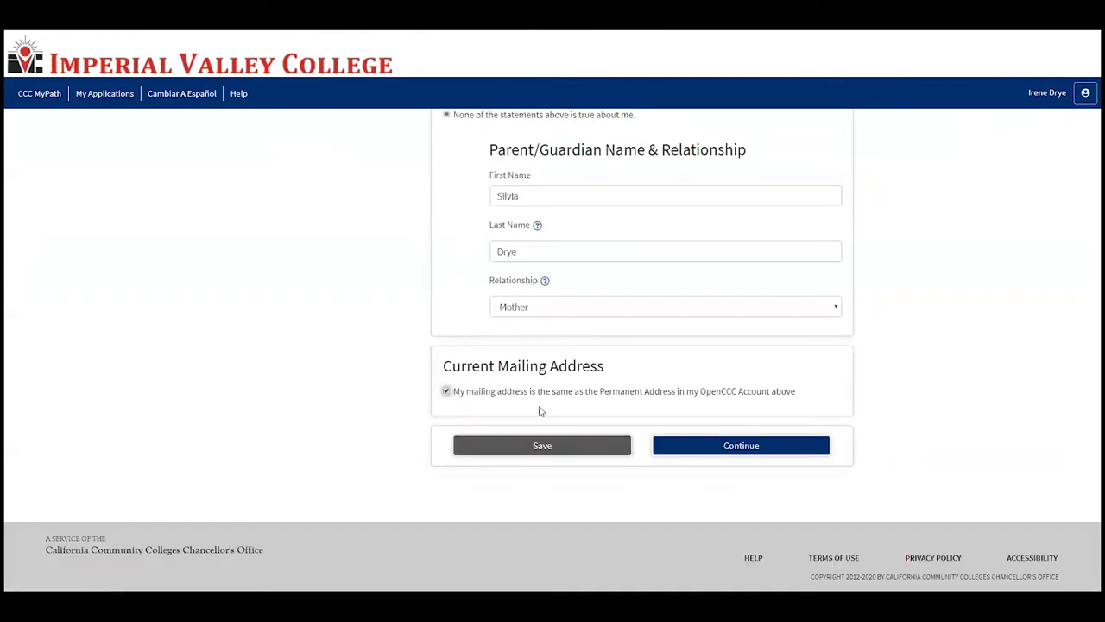
pyautogui.click(711, 452)
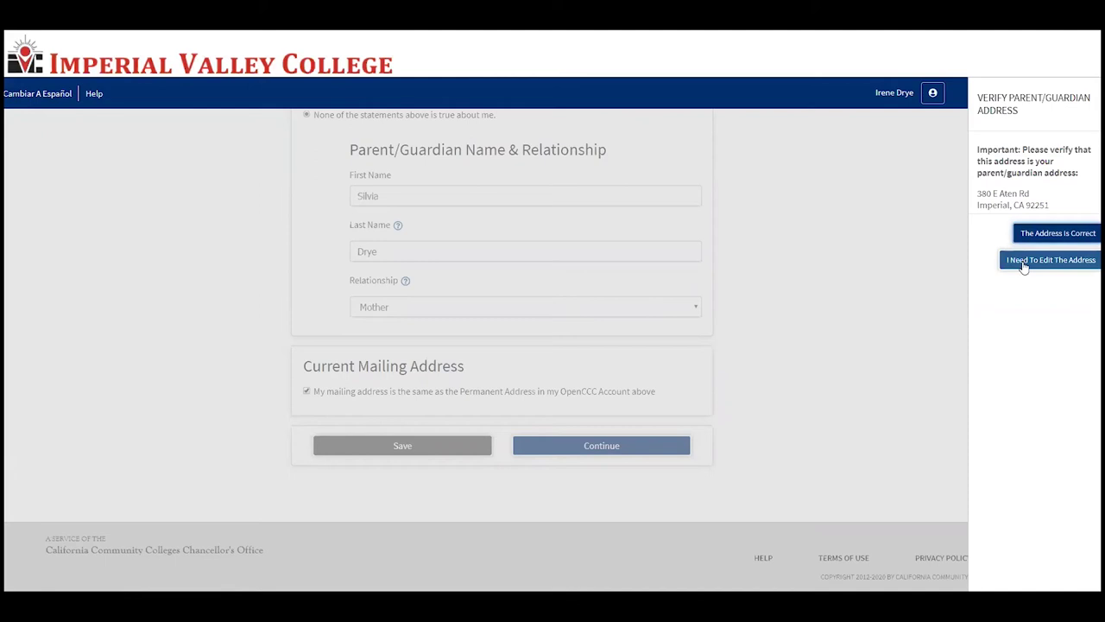
pyautogui.click(1062, 238)
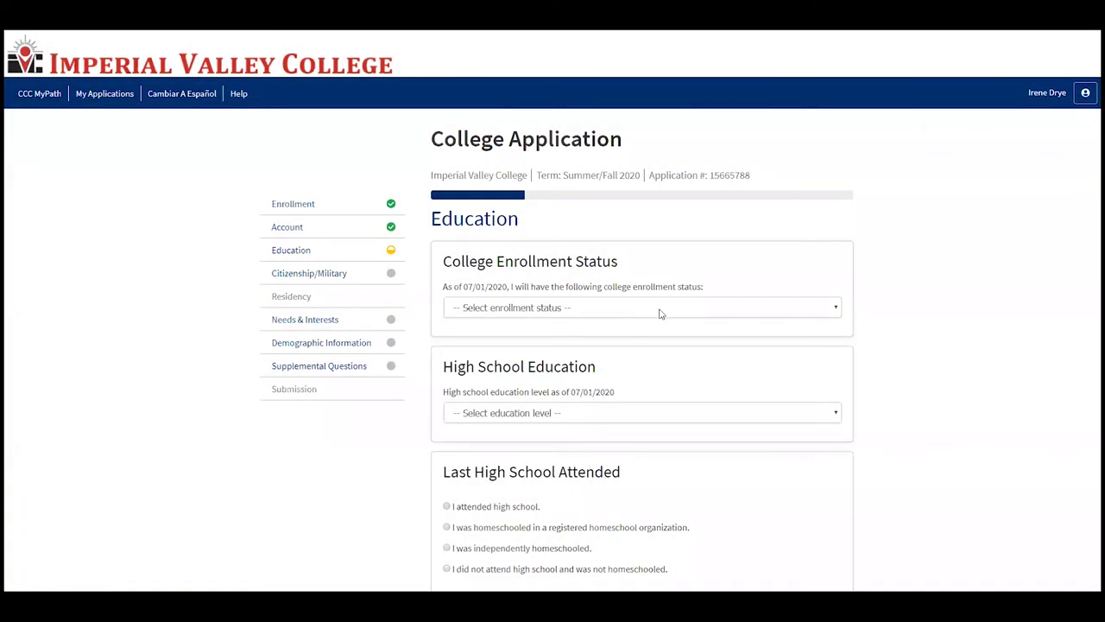
# Step: Set enrollment status to concurrent high school and college, attended high school in California
pyautogui.click(641, 309)
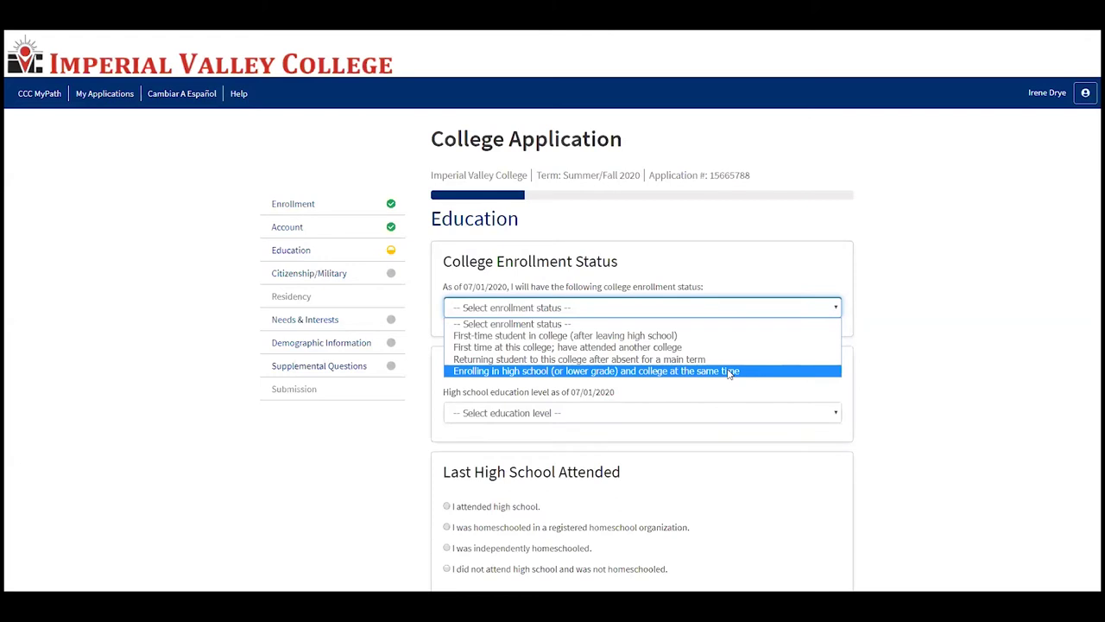
pyautogui.click(729, 371)
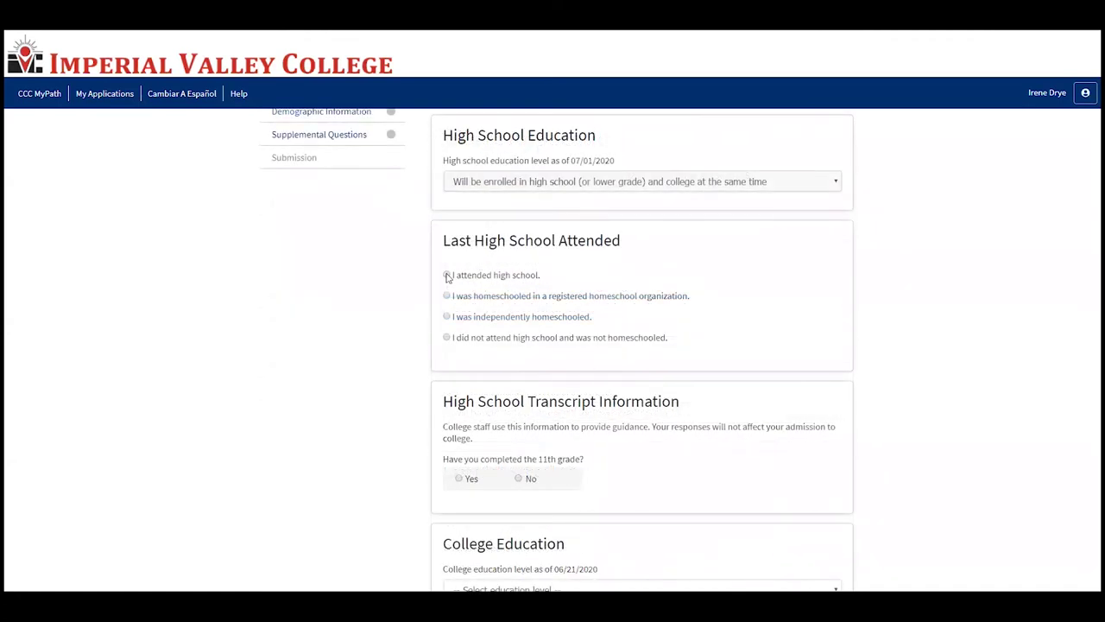
pyautogui.click(447, 276)
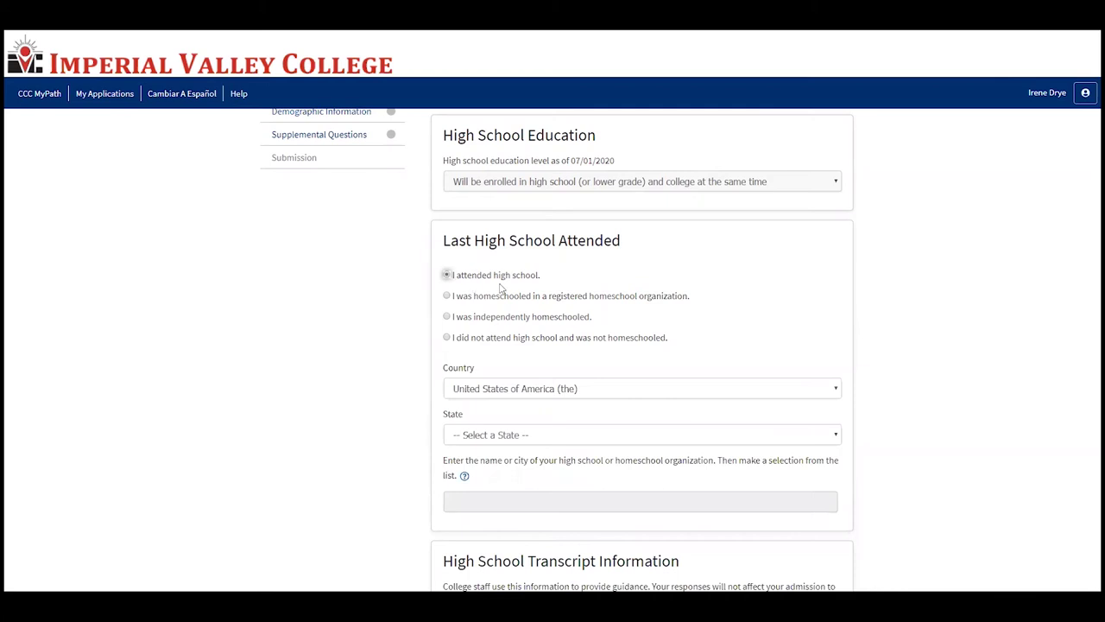
pyautogui.scroll(-1, 513, 334)
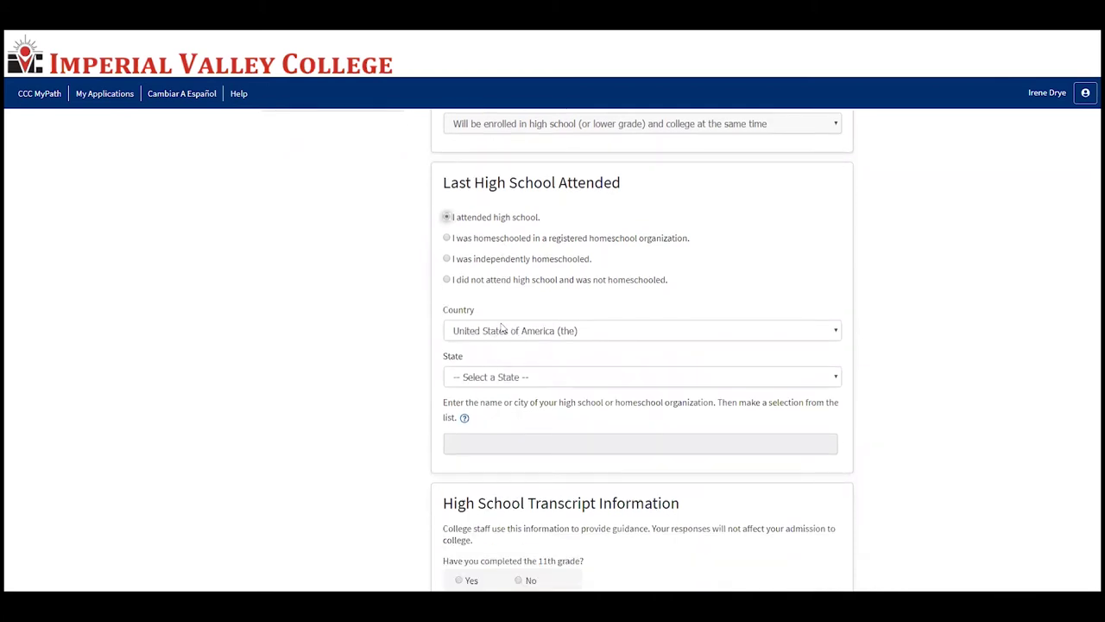
pyautogui.click(489, 378)
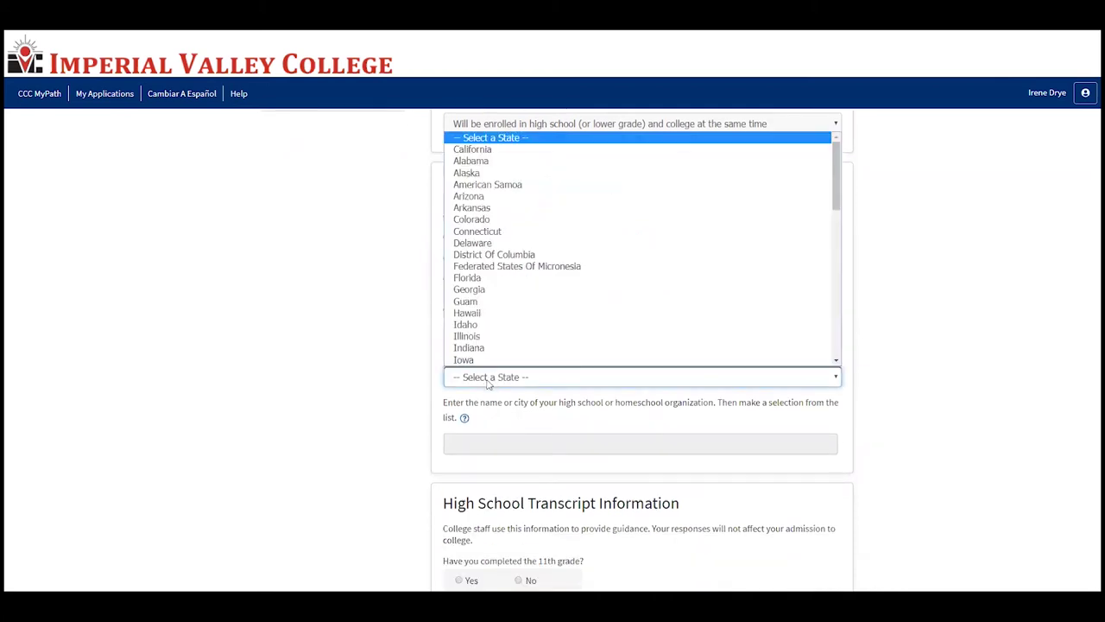
pyautogui.scroll(2, 471, 177)
pyautogui.click(508, 149)
# Step: Search for the high school and select Calipatria High instead of Brawley High
pyautogui.click(532, 445)
pyautogui.write('brawley')
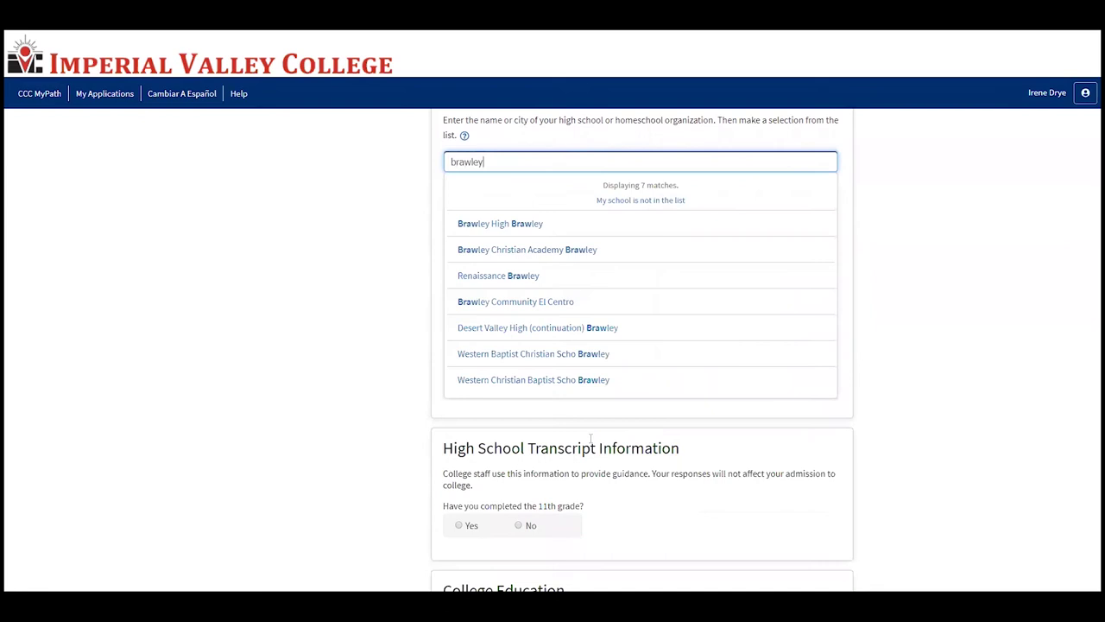
pyautogui.click(542, 226)
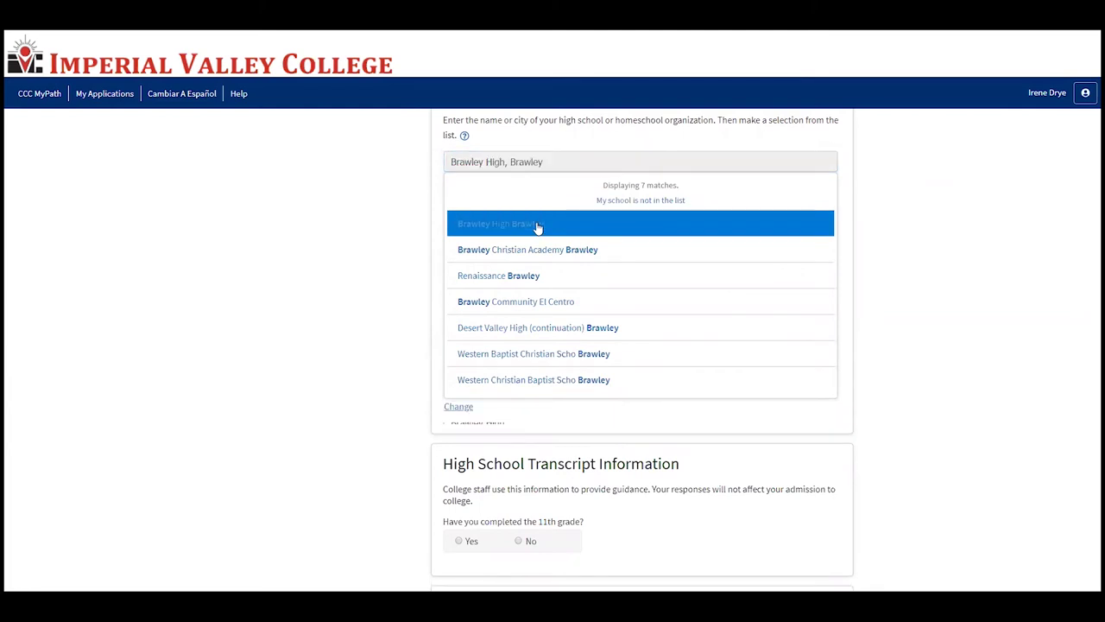
pyautogui.tripleClick(541, 163)
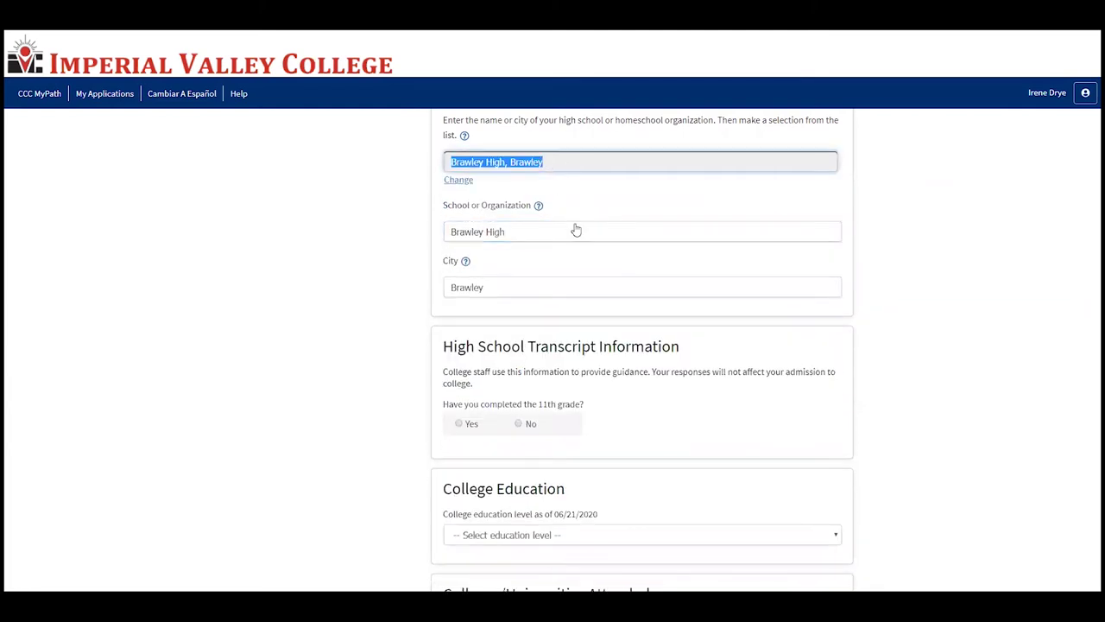
pyautogui.scroll(1, 600, 291)
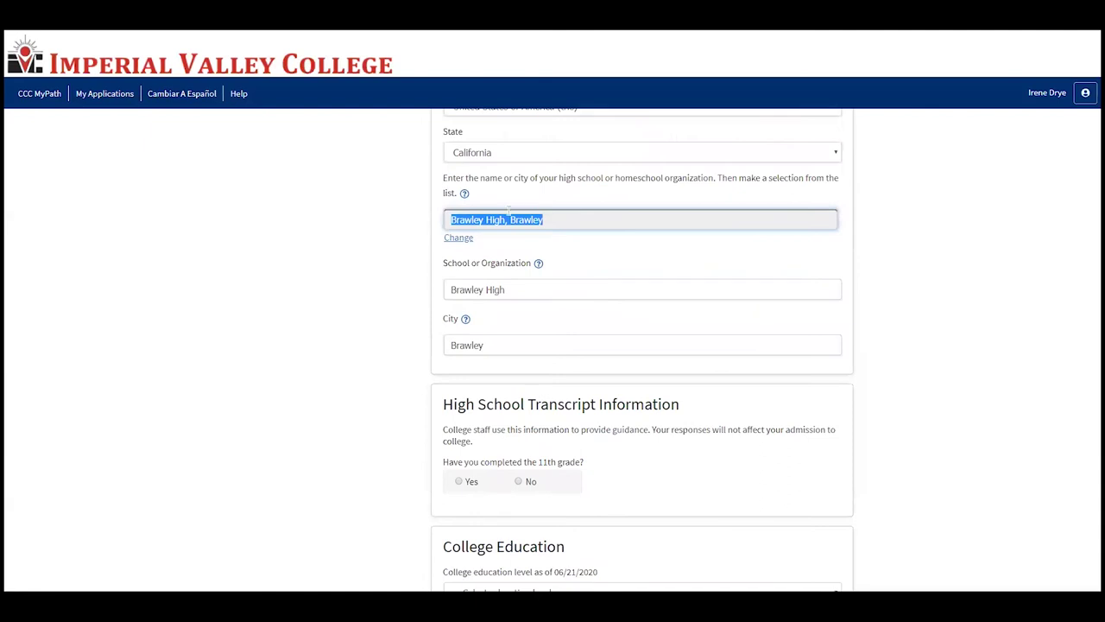
pyautogui.click(459, 238)
pyautogui.scroll(-1, 484, 250)
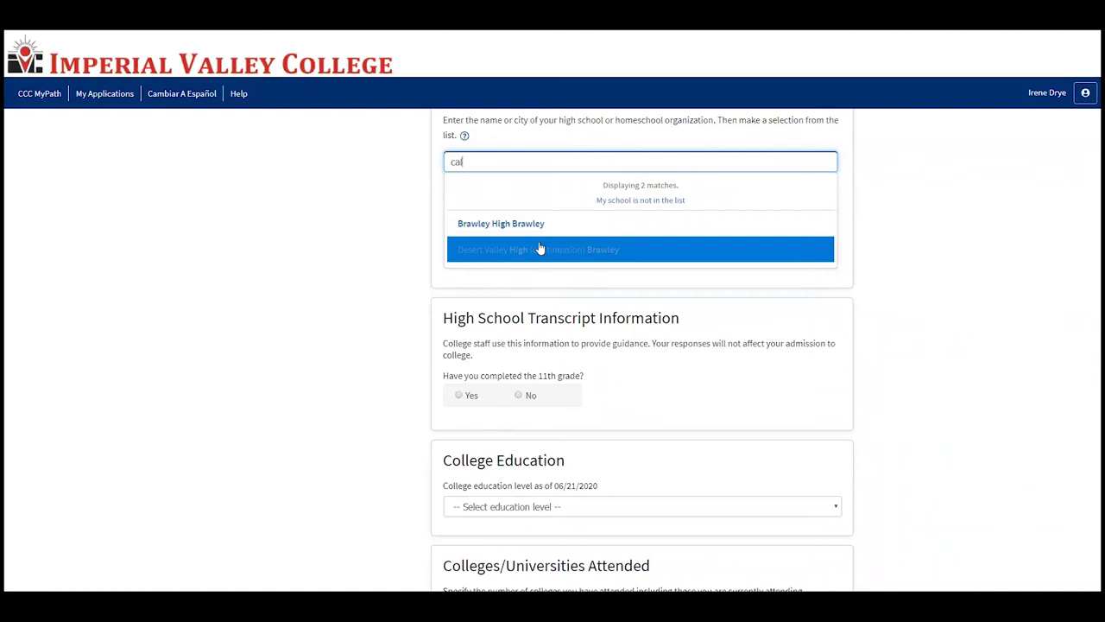
pyautogui.press('BackSpace')
pyautogui.press('BackSpace')
pyautogui.press('BackSpace')
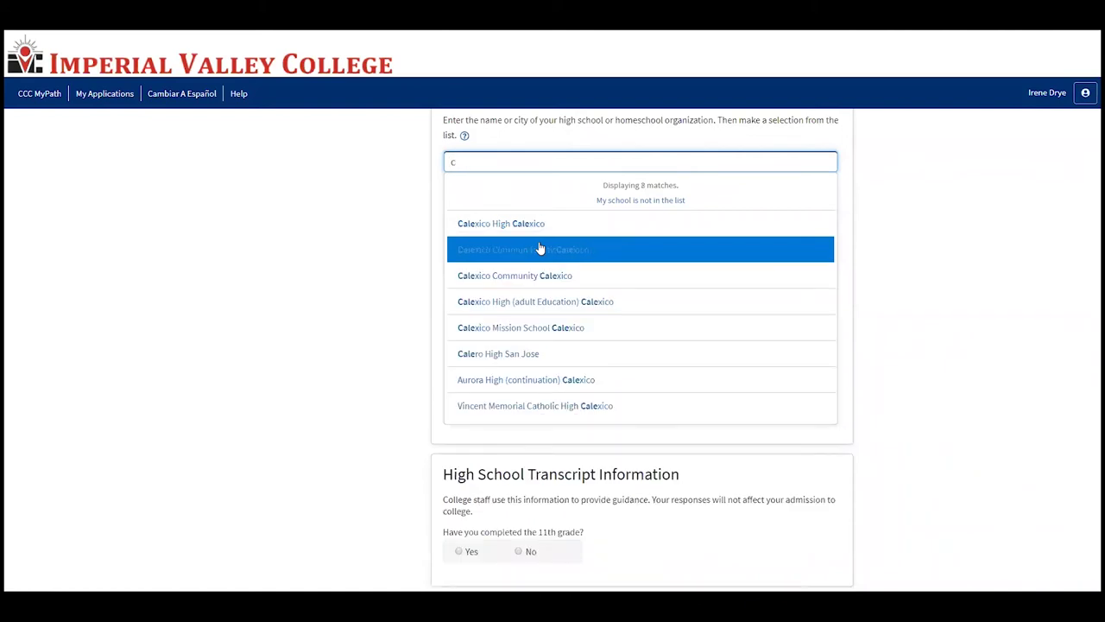
pyautogui.write('alipat')
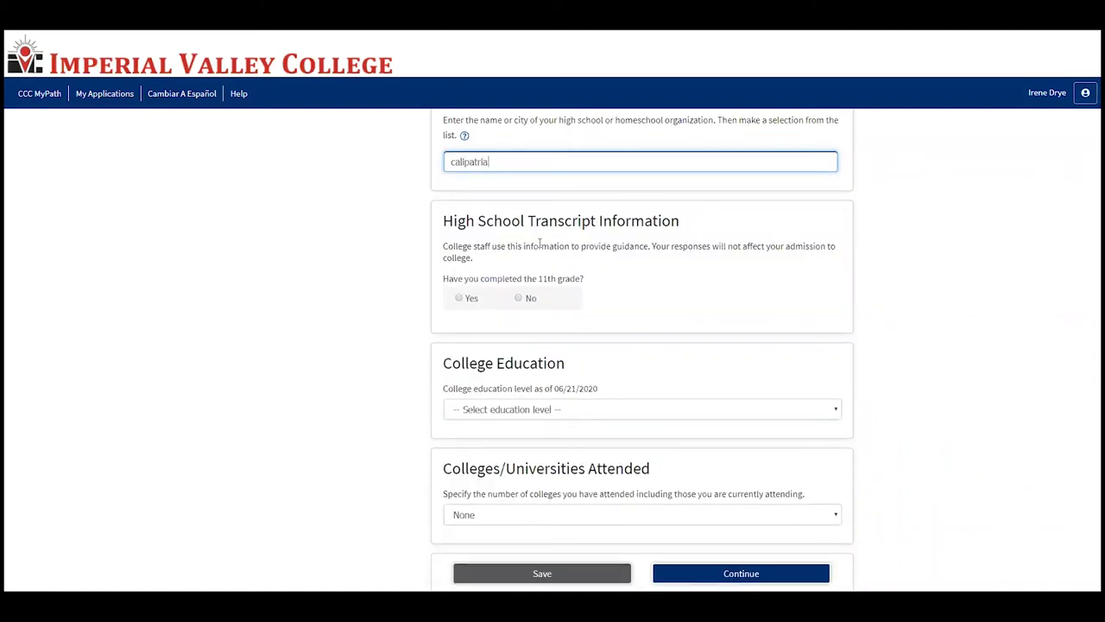
pyautogui.write('ria')
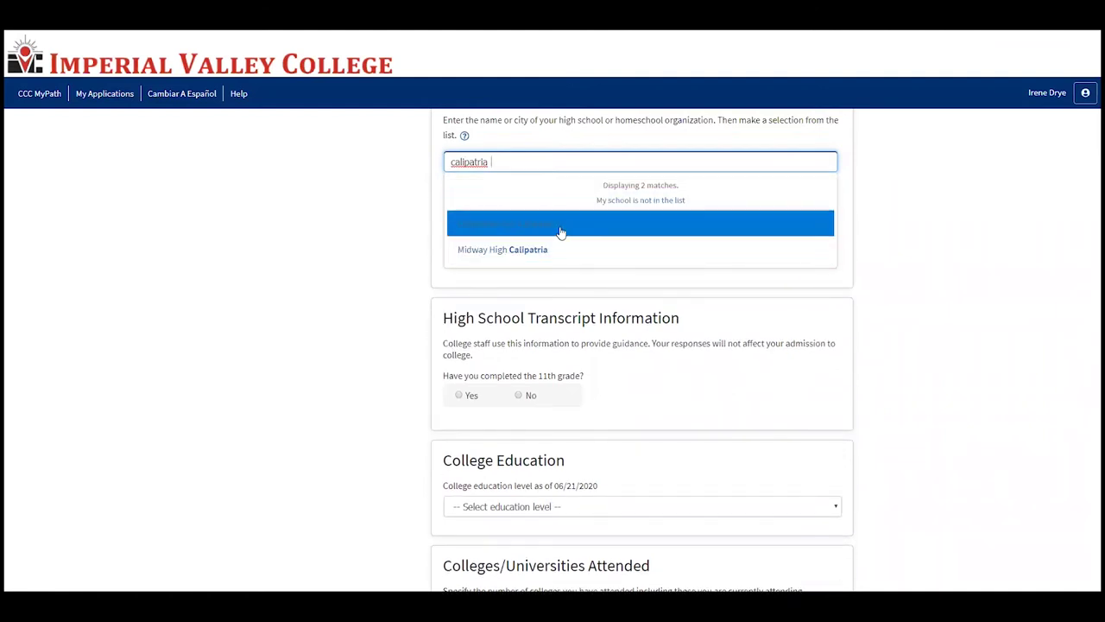
pyautogui.click(562, 227)
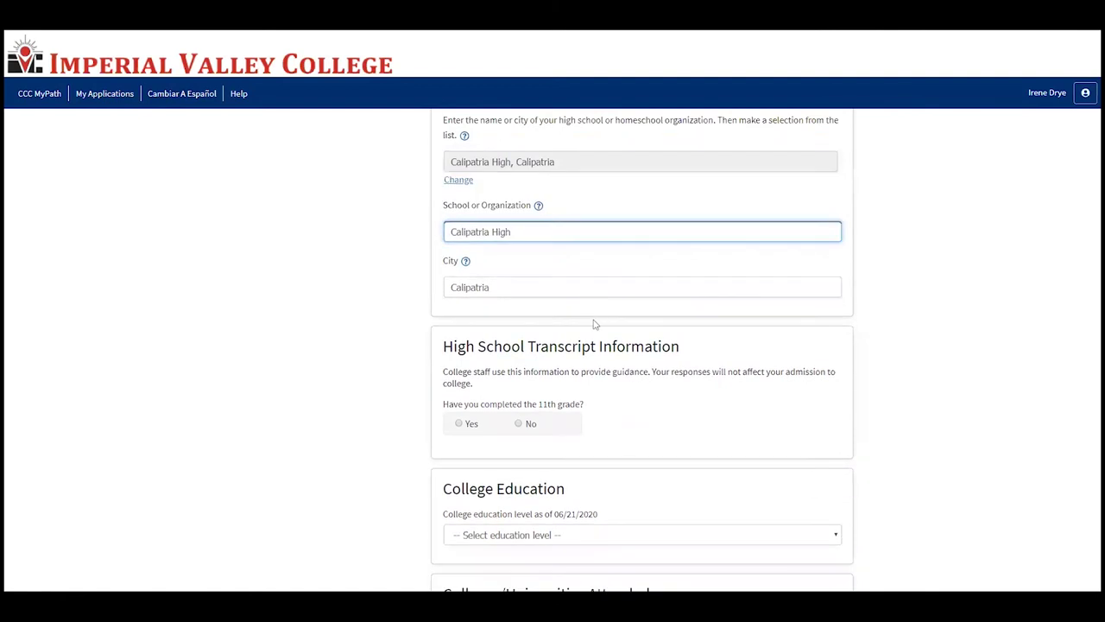
pyautogui.scroll(-2, 592, 321)
pyautogui.scroll(-1, 557, 300)
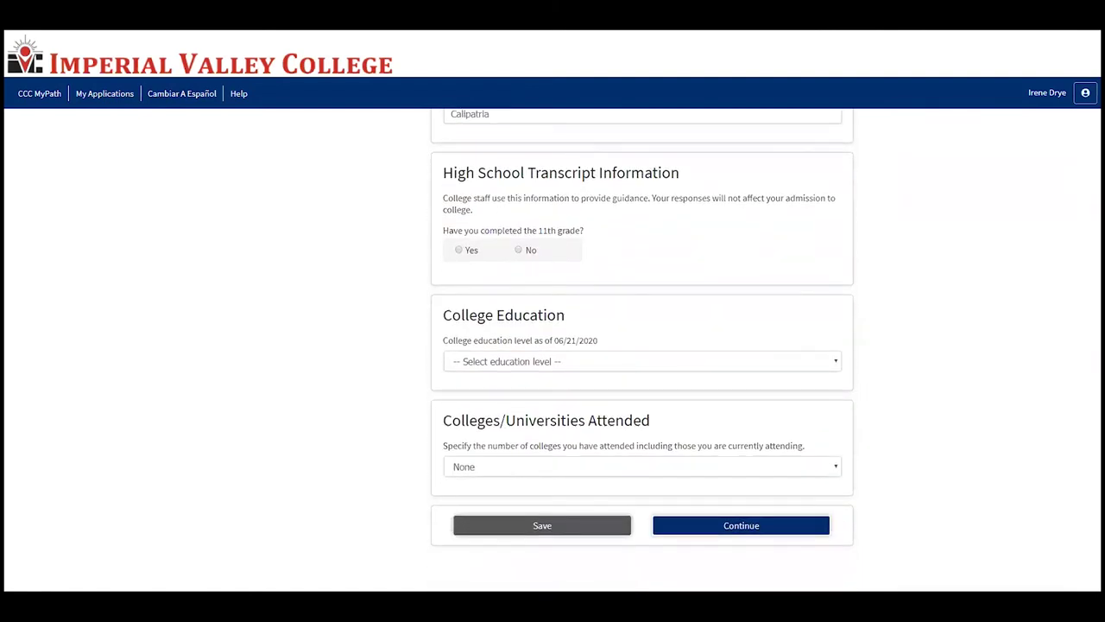
# Step: Answer Yes to having completed 11th grade
pyautogui.click(518, 249)
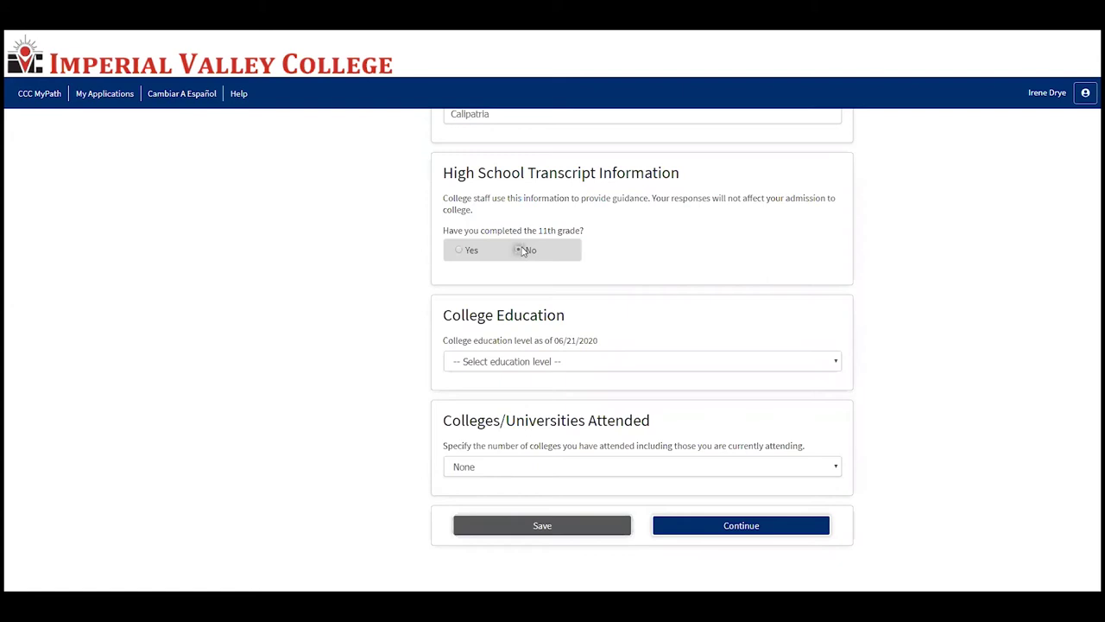
pyautogui.click(459, 252)
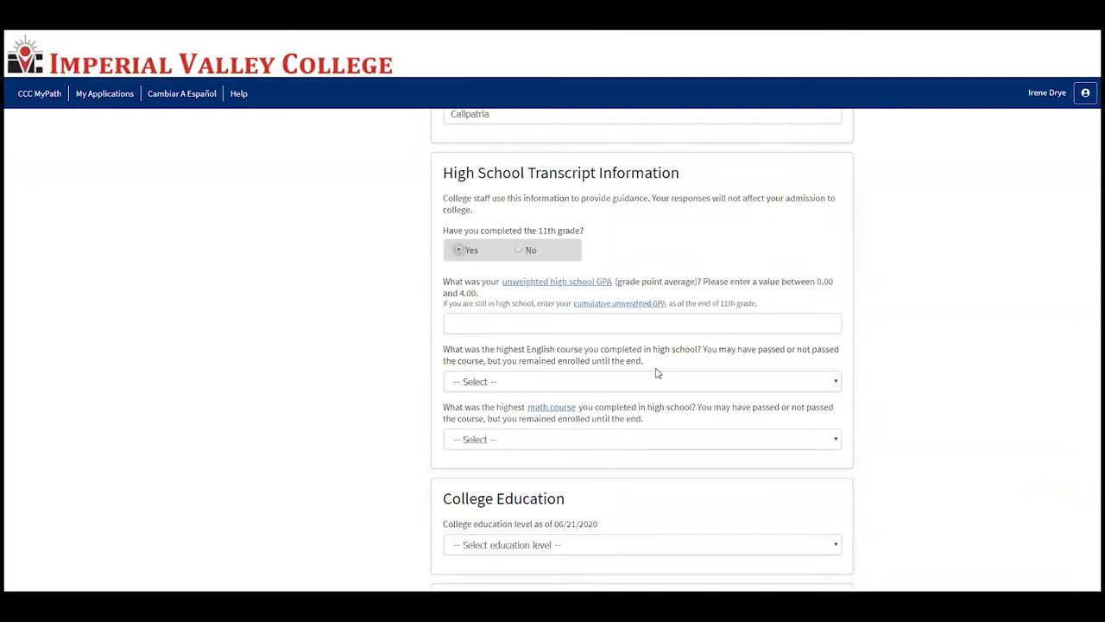
pyautogui.scroll(-1, 609, 318)
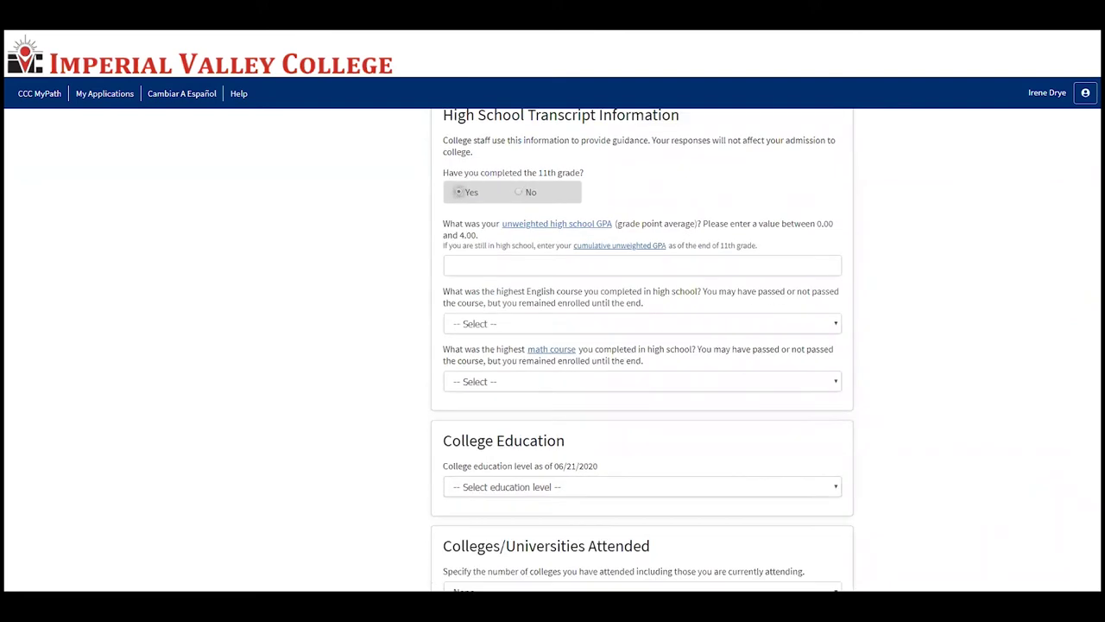
pyautogui.scroll(-1, 119, 347)
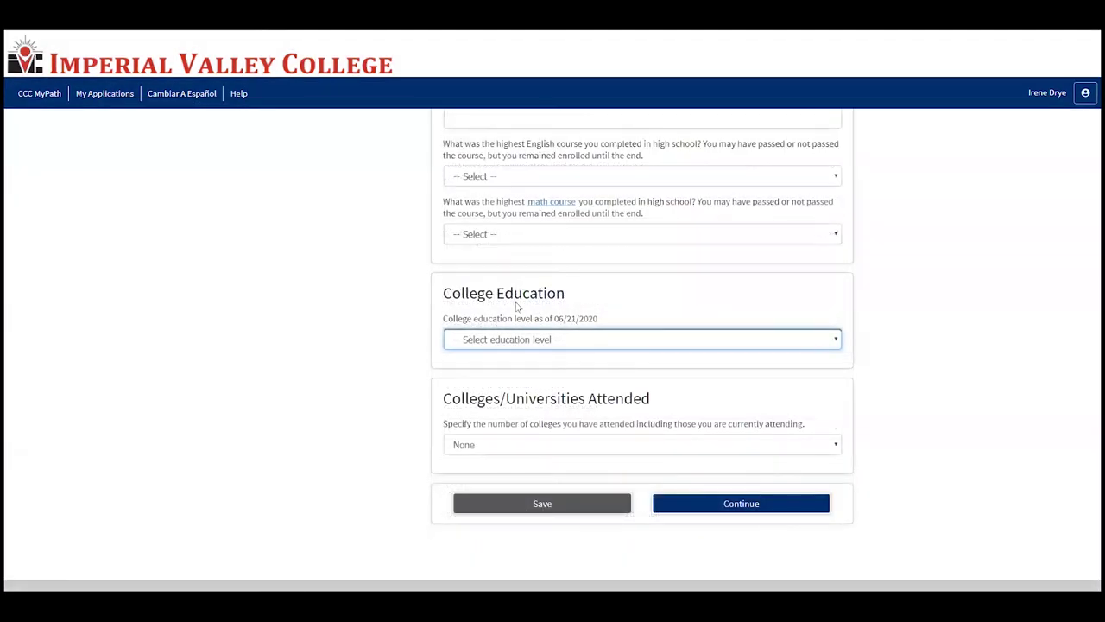
# Step: Set college education level to No degree and colleges attended to None
pyautogui.click(533, 345)
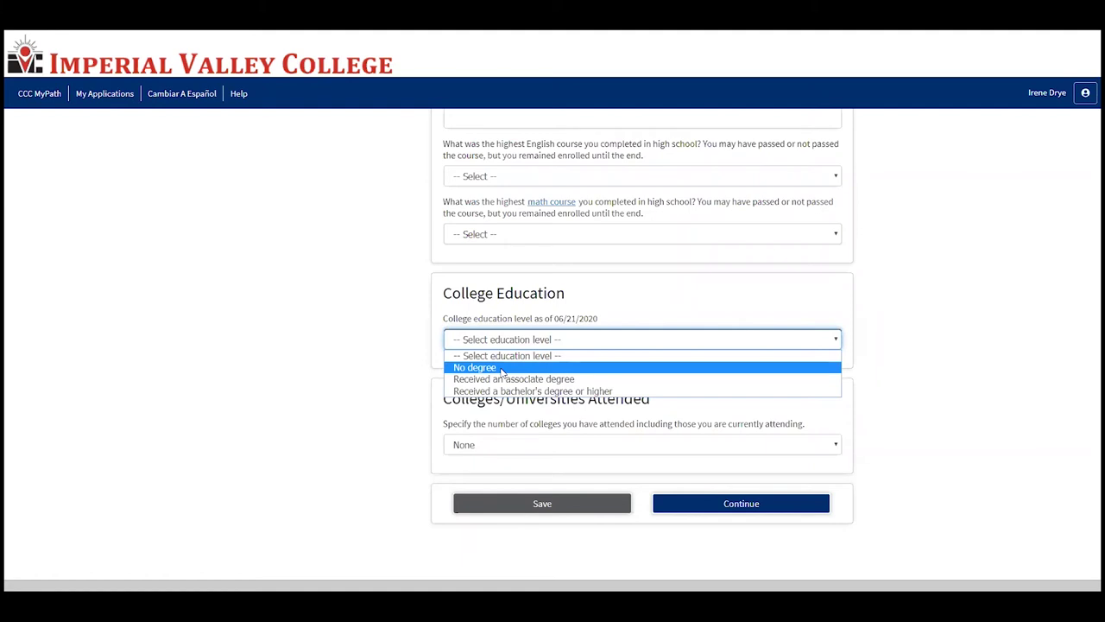
pyautogui.click(500, 369)
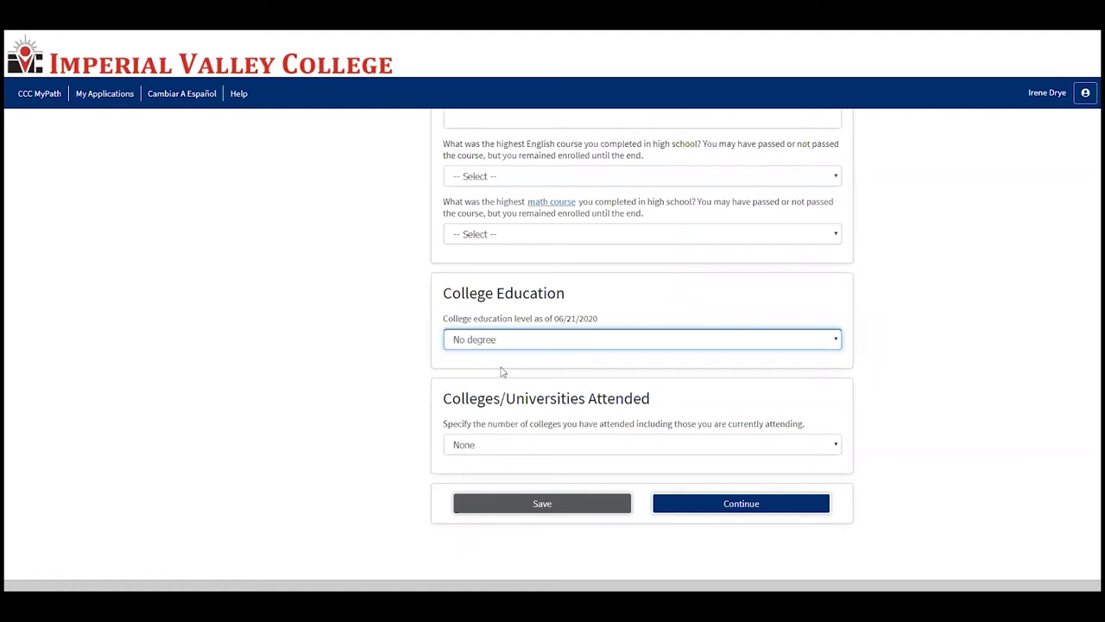
pyautogui.click(511, 446)
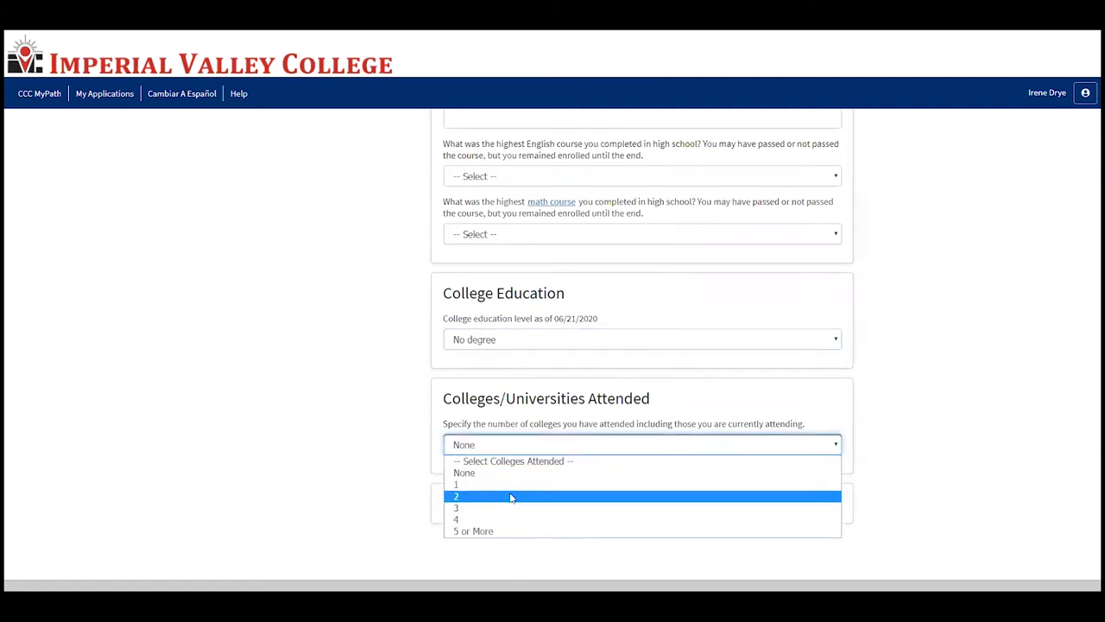
pyautogui.click(510, 485)
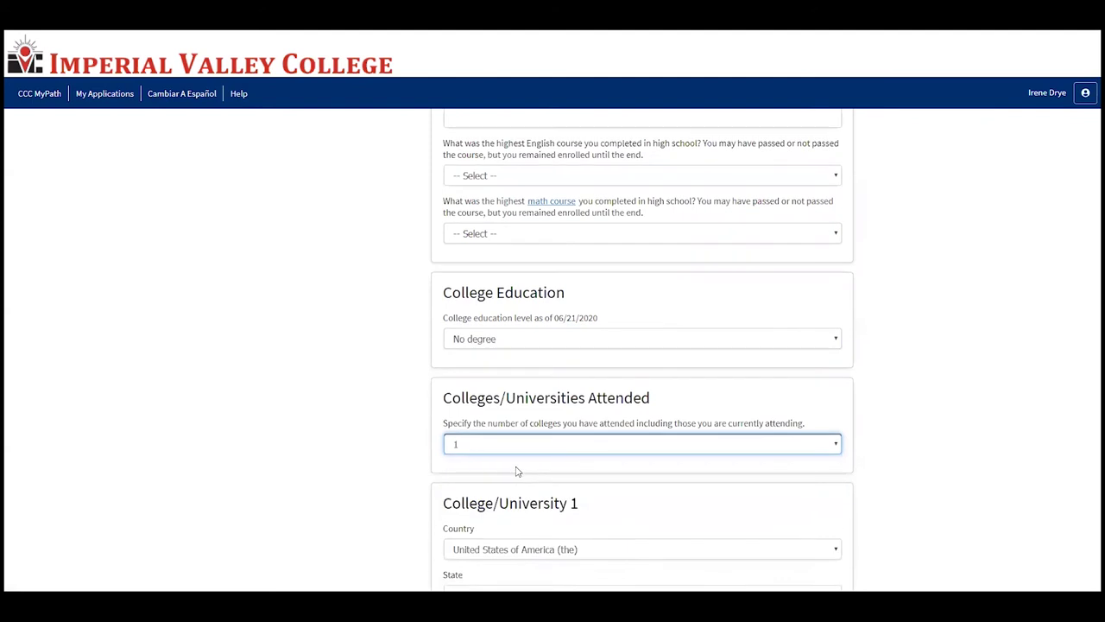
pyautogui.scroll(-2, 515, 469)
pyautogui.click(545, 267)
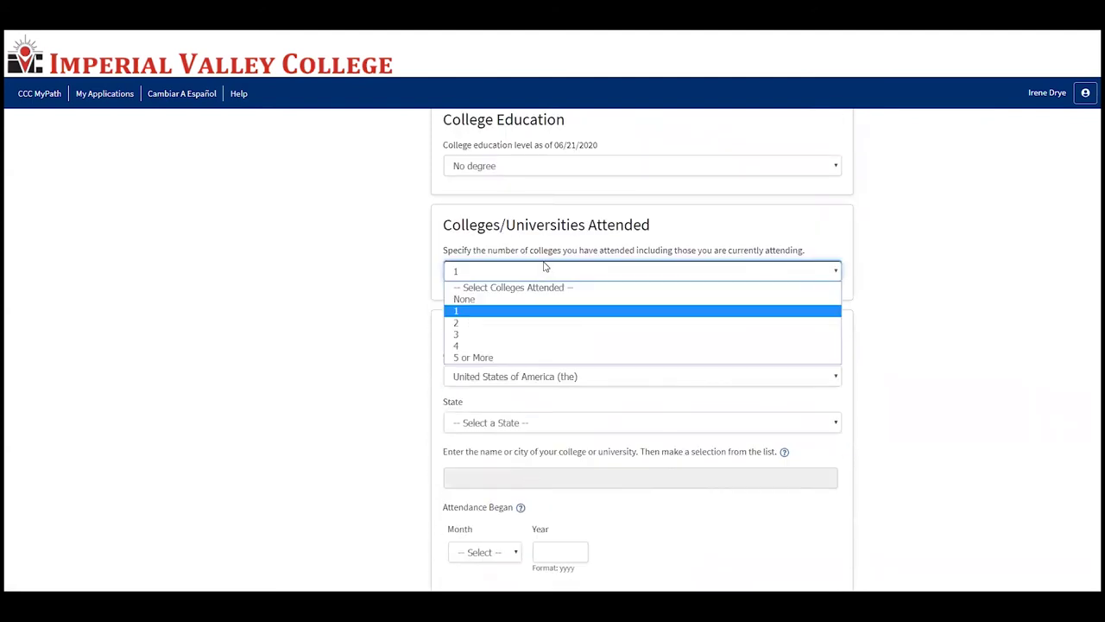
pyautogui.click(522, 304)
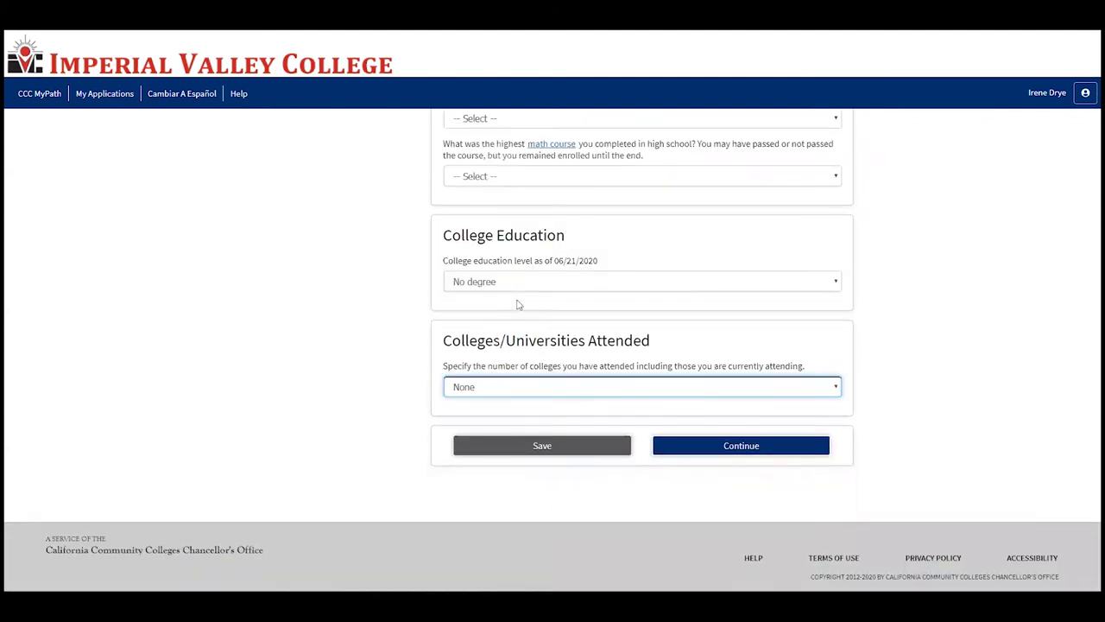
# Step: Move on to the Citizenship/Military page and set citizenship status to U.S. Citizen
pyautogui.click(705, 447)
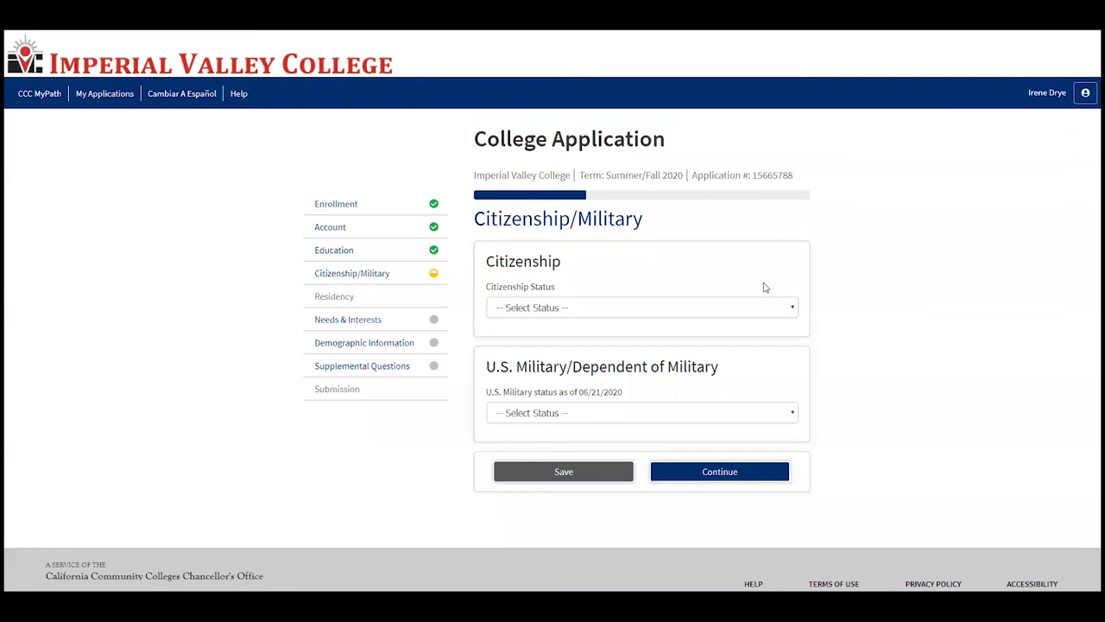
pyautogui.click(755, 311)
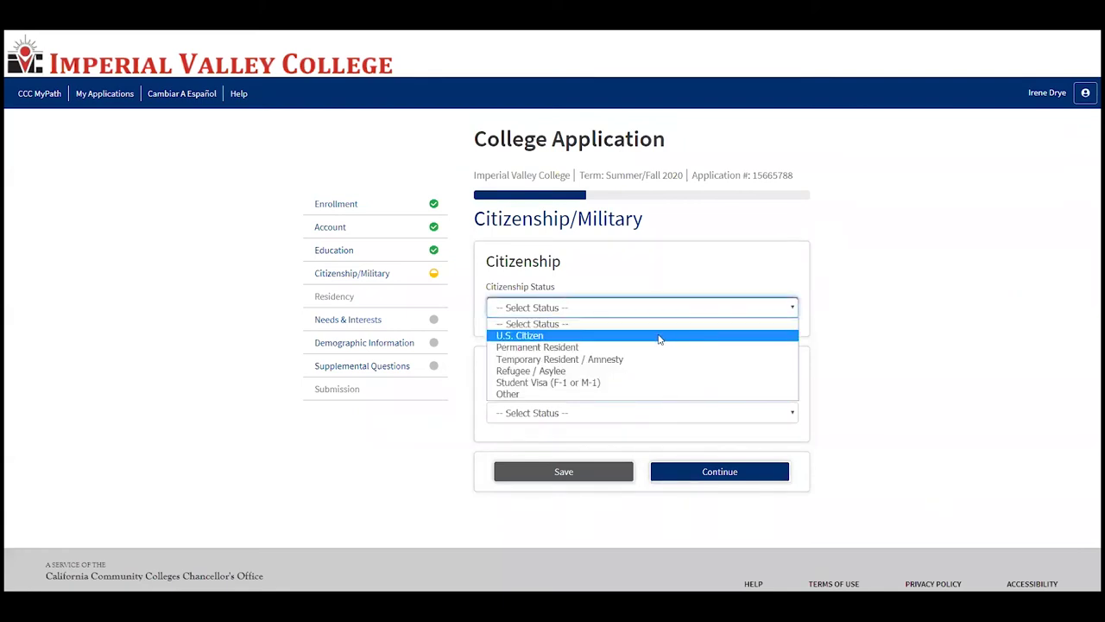
pyautogui.click(611, 348)
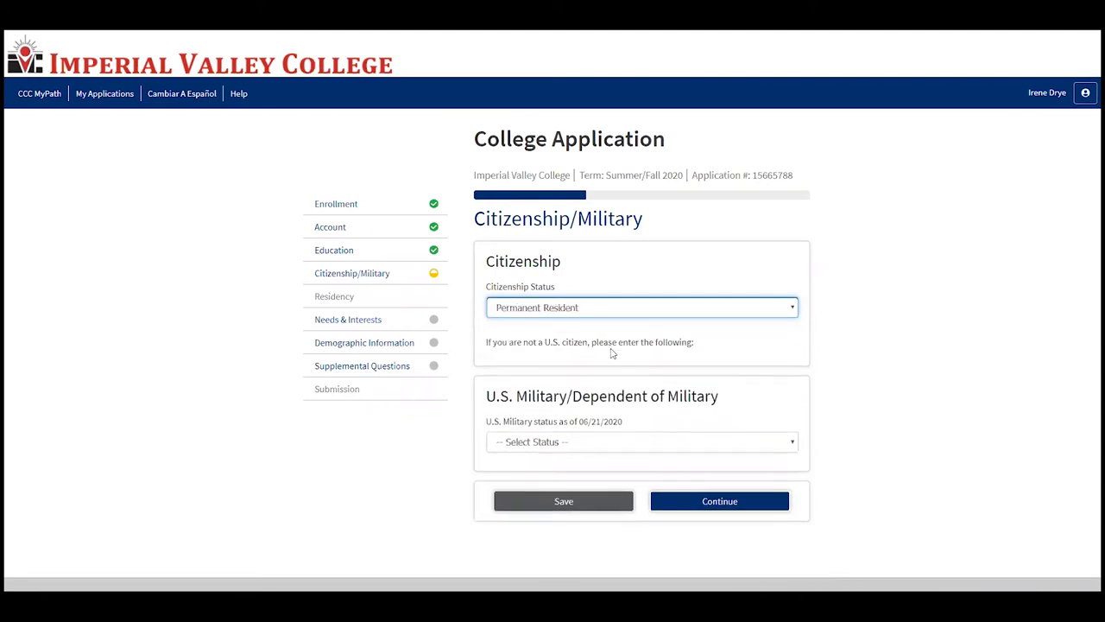
pyautogui.click(591, 380)
pyautogui.write('a')
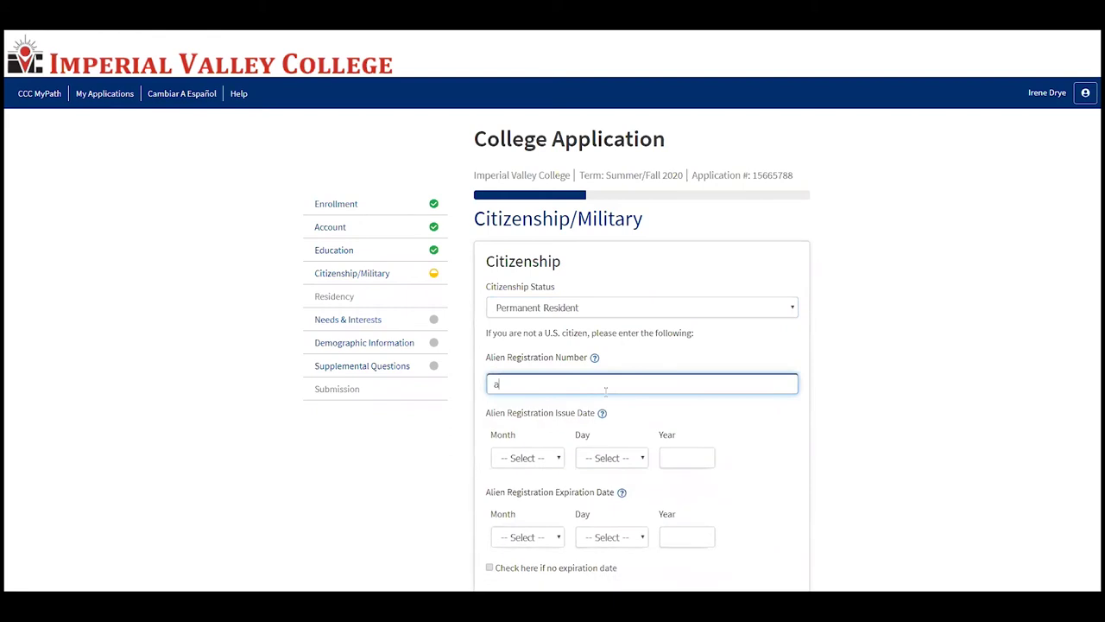
pyautogui.scroll(-1, 504, 382)
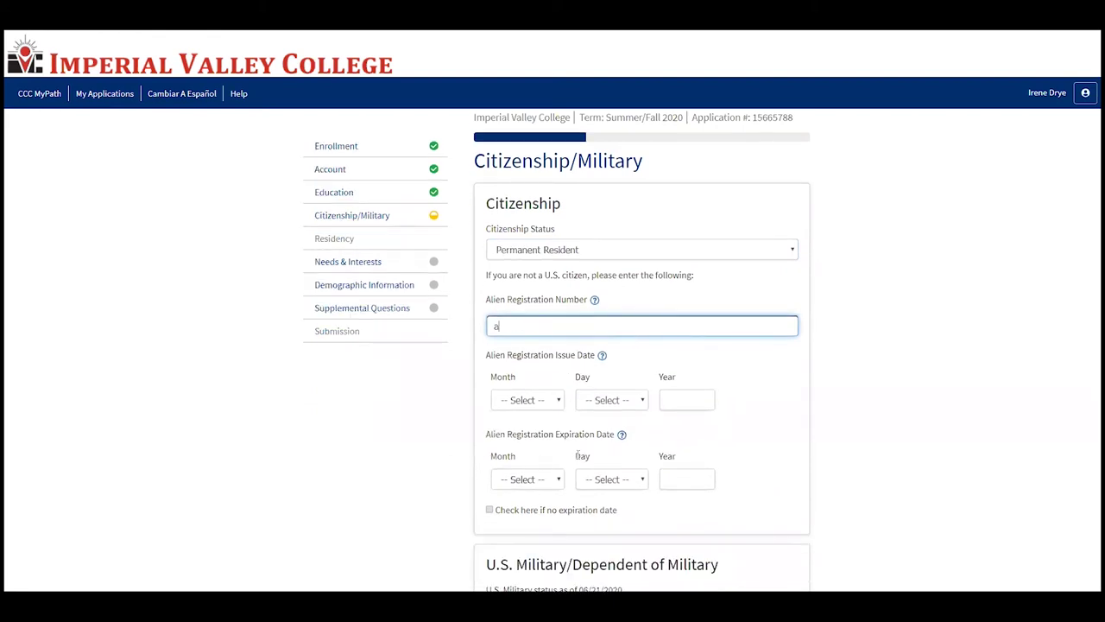
pyautogui.click(585, 252)
pyautogui.click(586, 277)
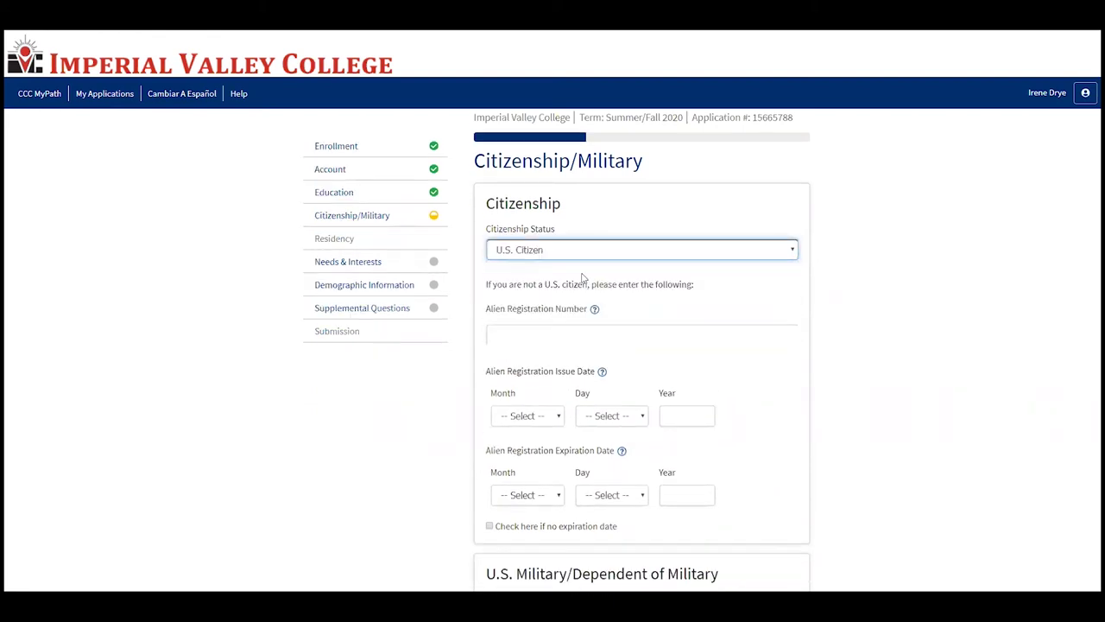
# Step: Set military status to 'None apply to me' and proceed to Residency
pyautogui.click(560, 389)
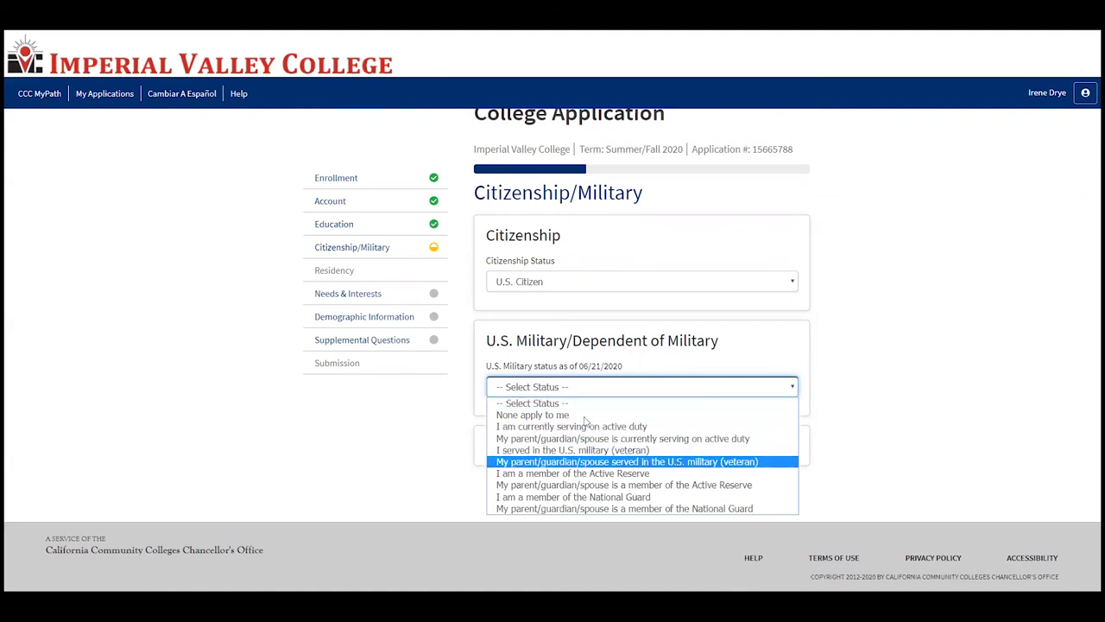
pyautogui.click(630, 439)
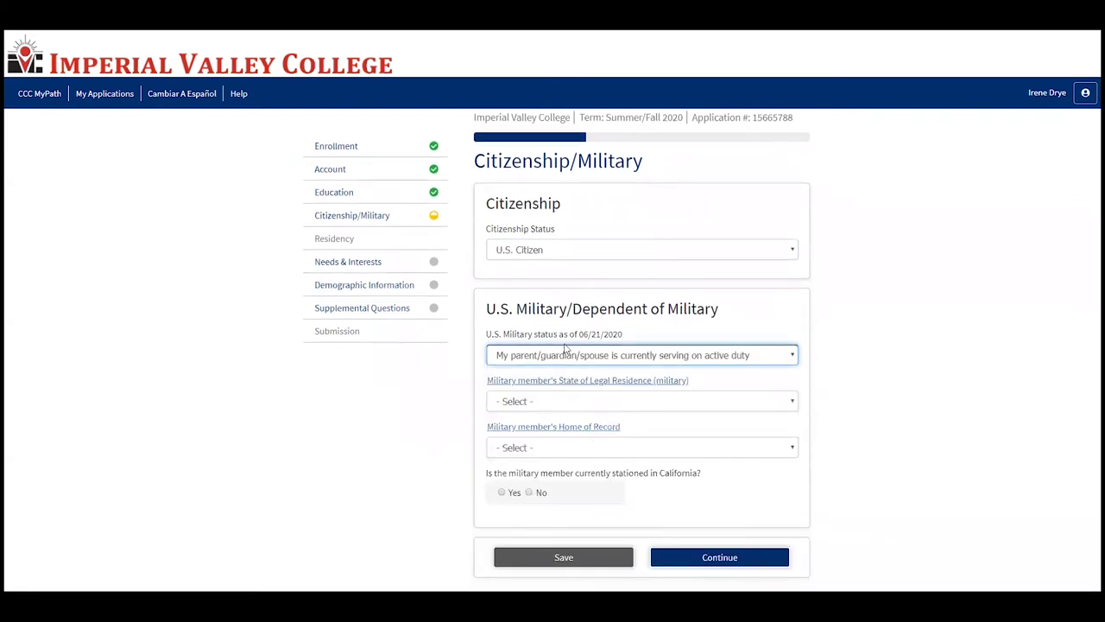
pyautogui.click(566, 361)
pyautogui.click(553, 386)
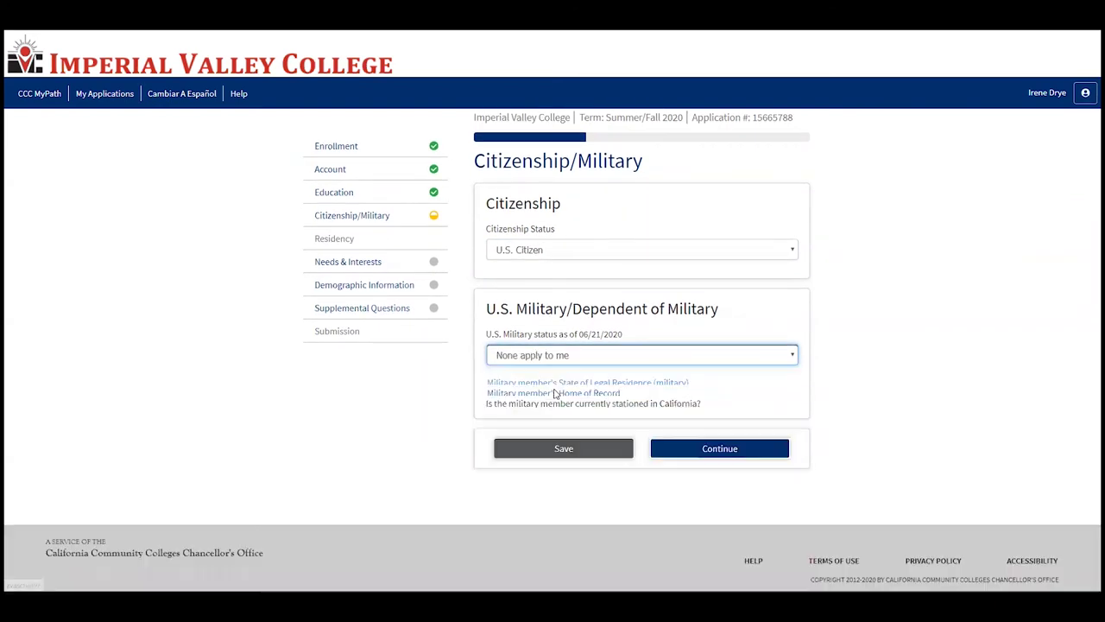
pyautogui.click(695, 448)
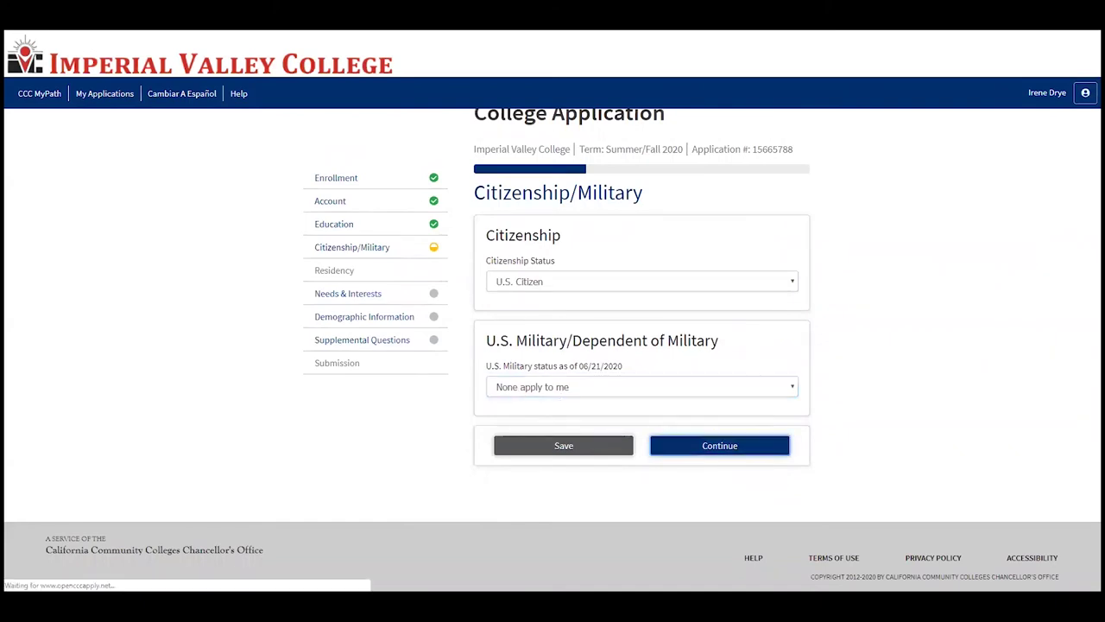
# Step: Answer Yes to the parent living continuously in California
pyautogui.click(458, 306)
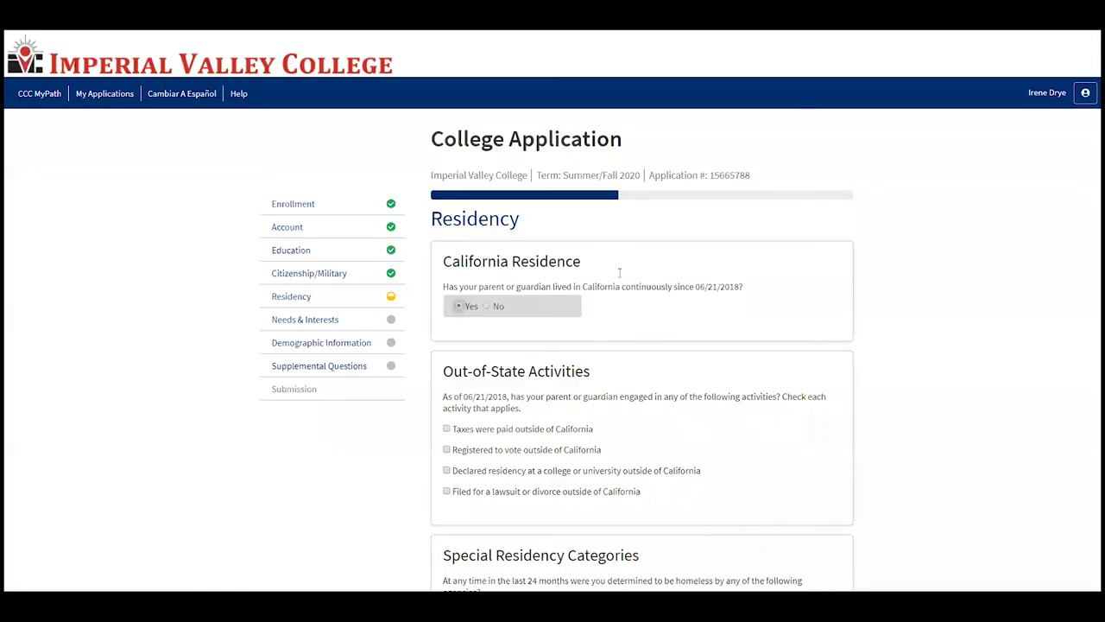
pyautogui.scroll(-1, 620, 273)
pyautogui.scroll(1, 595, 366)
pyautogui.click(489, 307)
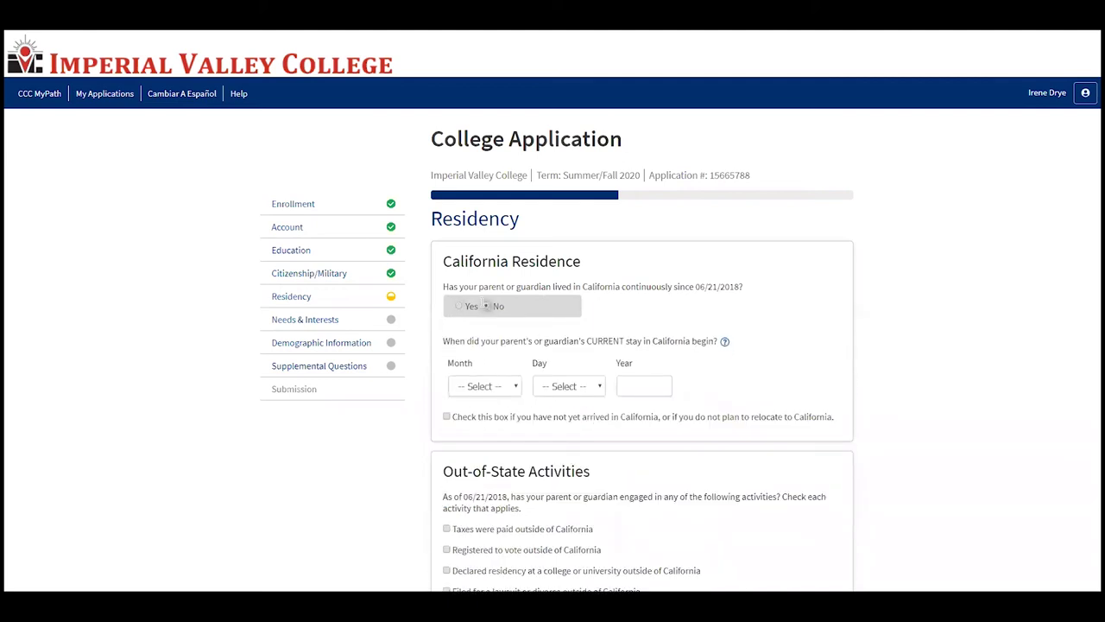
pyautogui.click(459, 307)
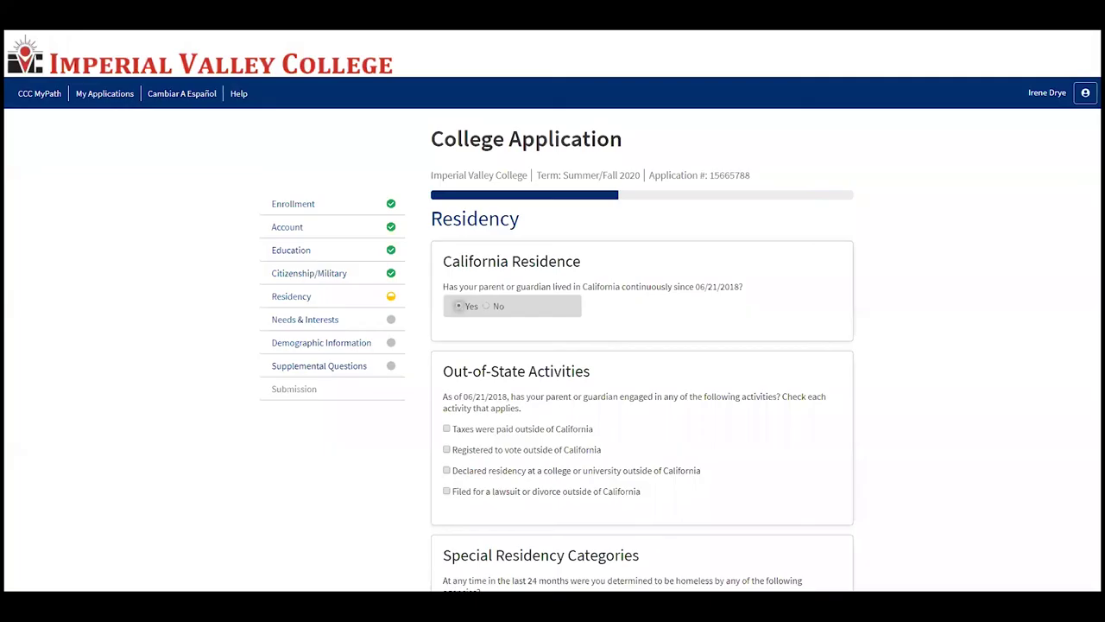
# Step: Answer No to the homelessness and foster care questions and submit Residency
pyautogui.scroll(-1, 652, 393)
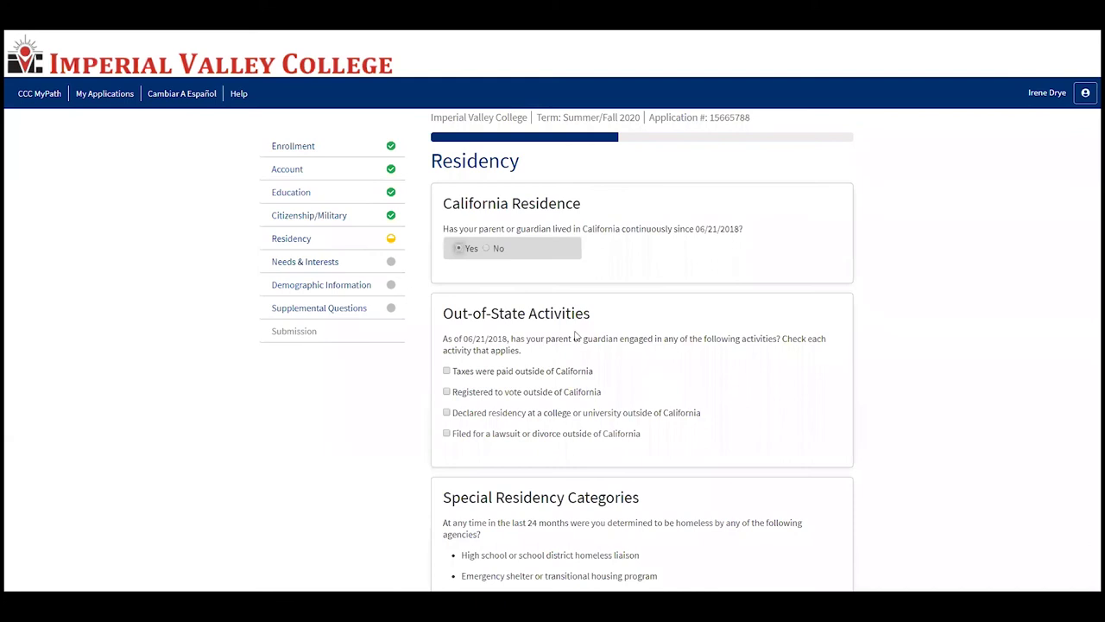
pyautogui.scroll(-1, 576, 337)
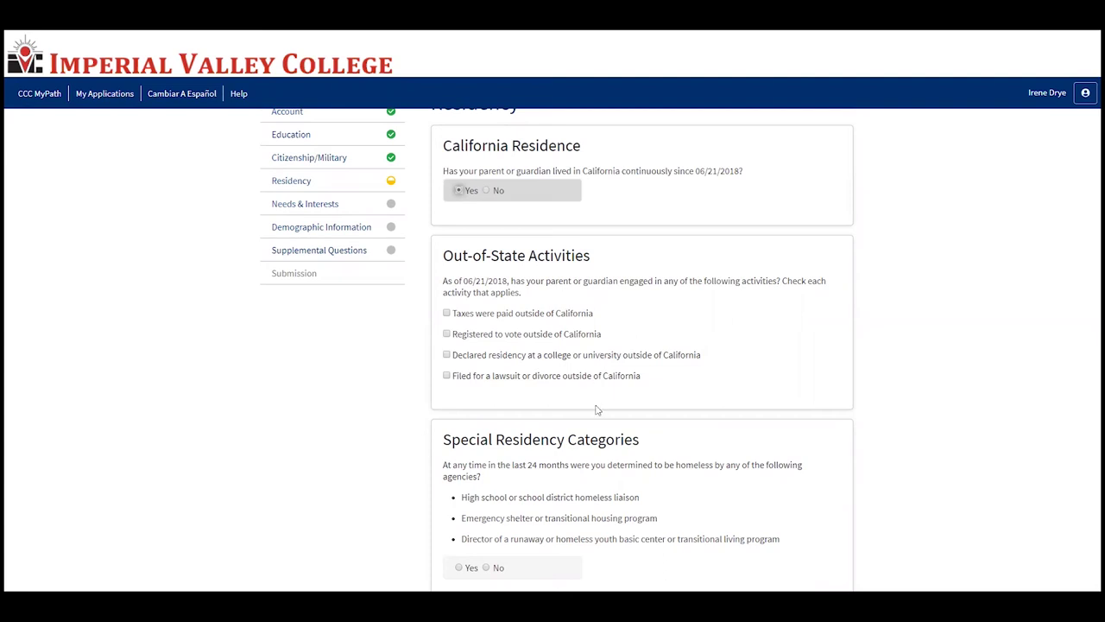
pyautogui.scroll(-3, 594, 406)
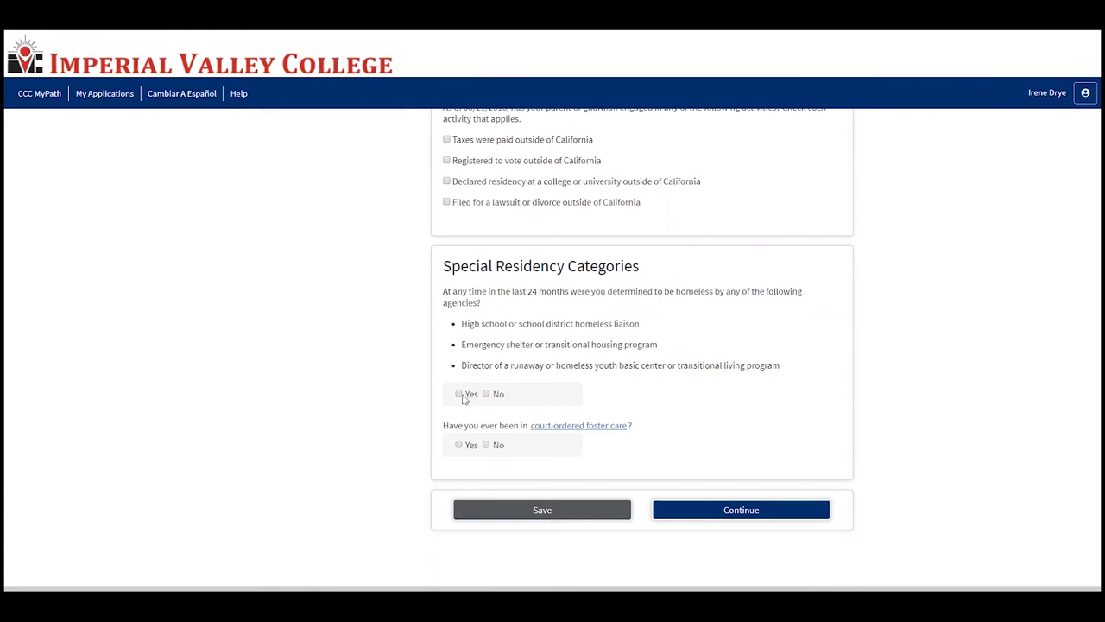
pyautogui.click(487, 395)
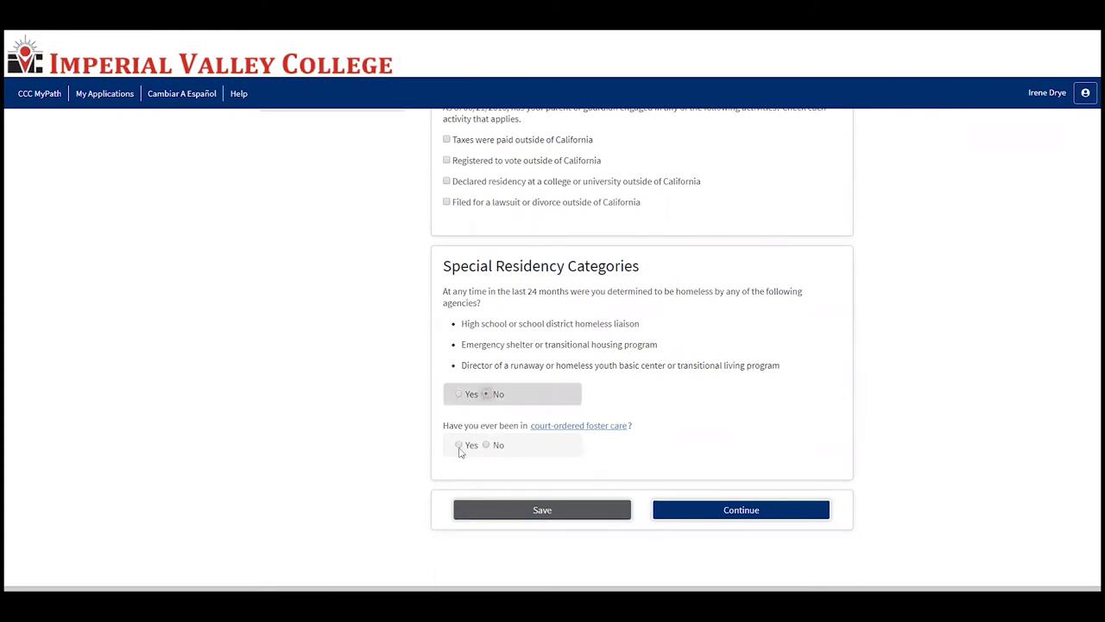
pyautogui.click(487, 445)
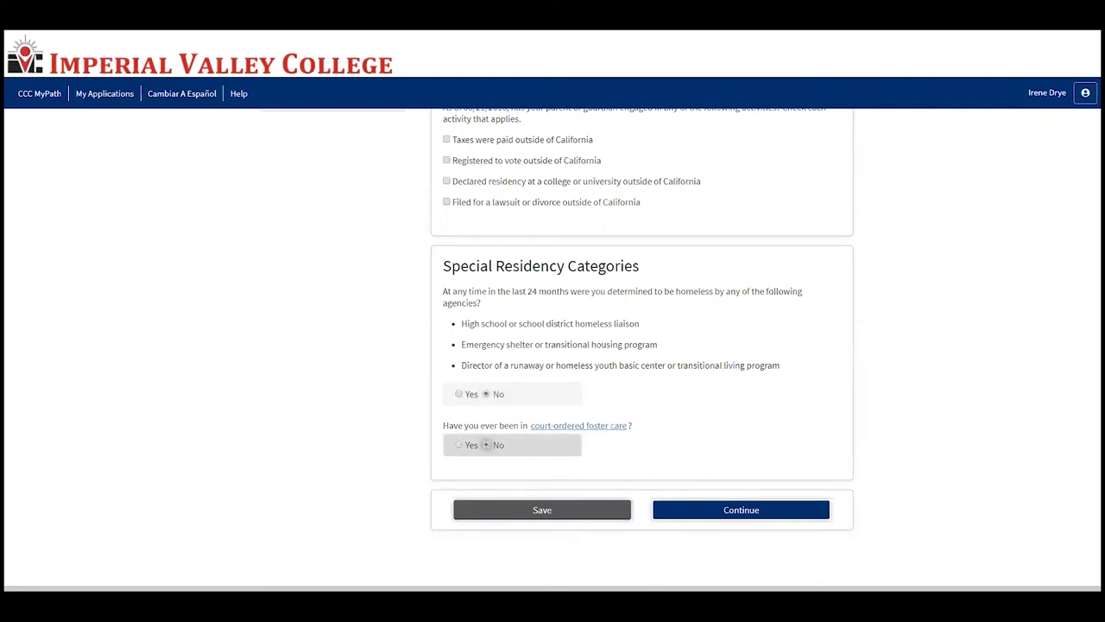
pyautogui.click(774, 516)
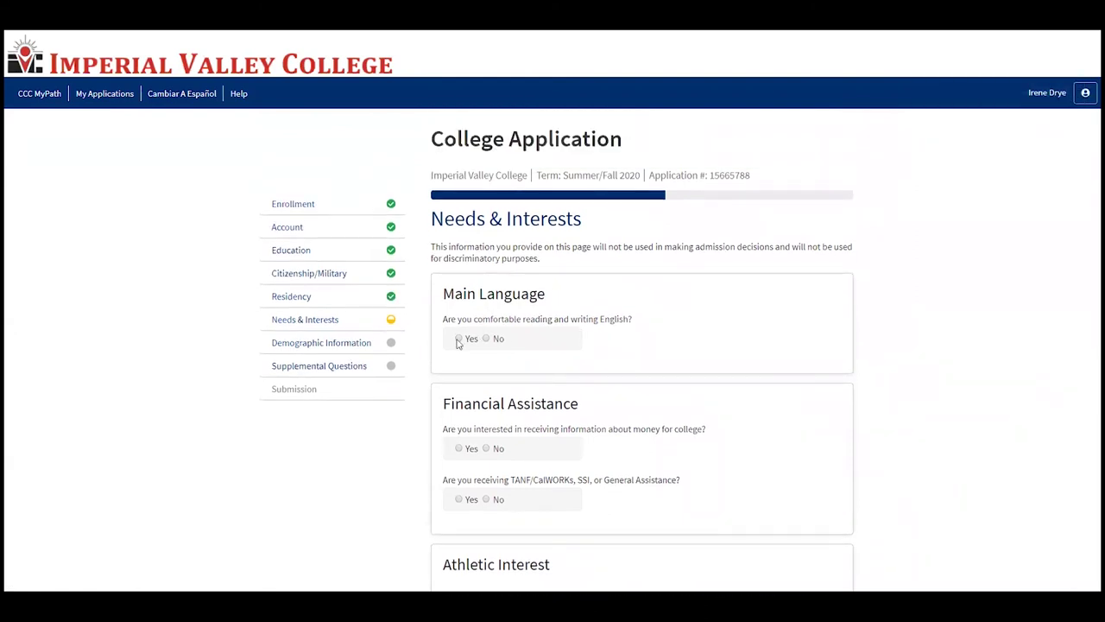
# Step: Answer Yes to English comfort, request financial aid info, and answer No to TANF/CalWORKs/SSI
pyautogui.click(458, 339)
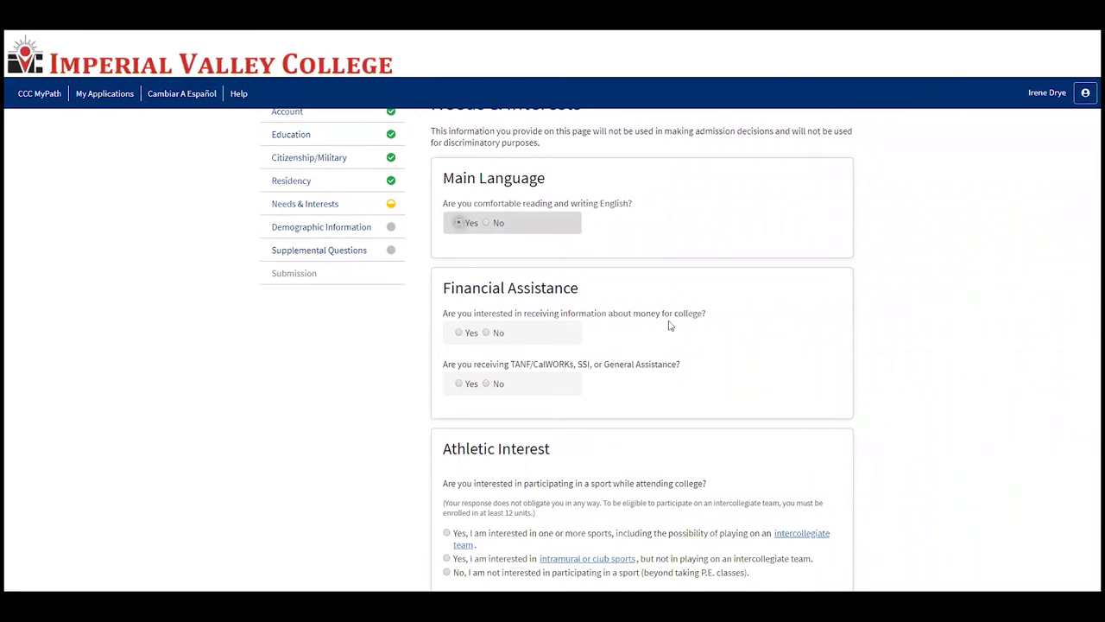
pyautogui.click(461, 333)
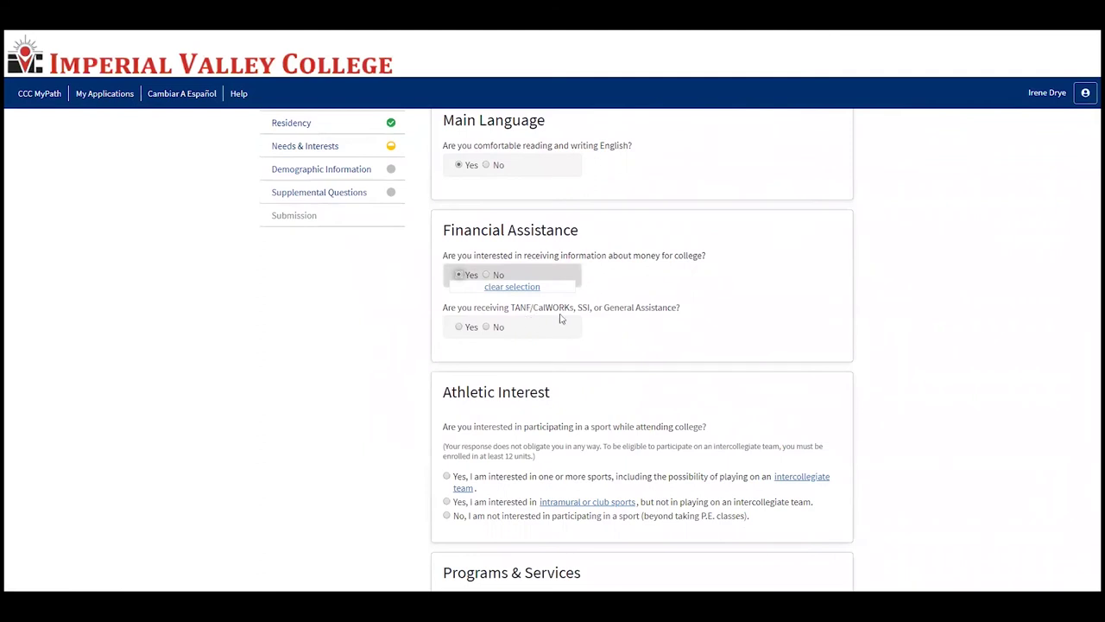
pyautogui.click(486, 327)
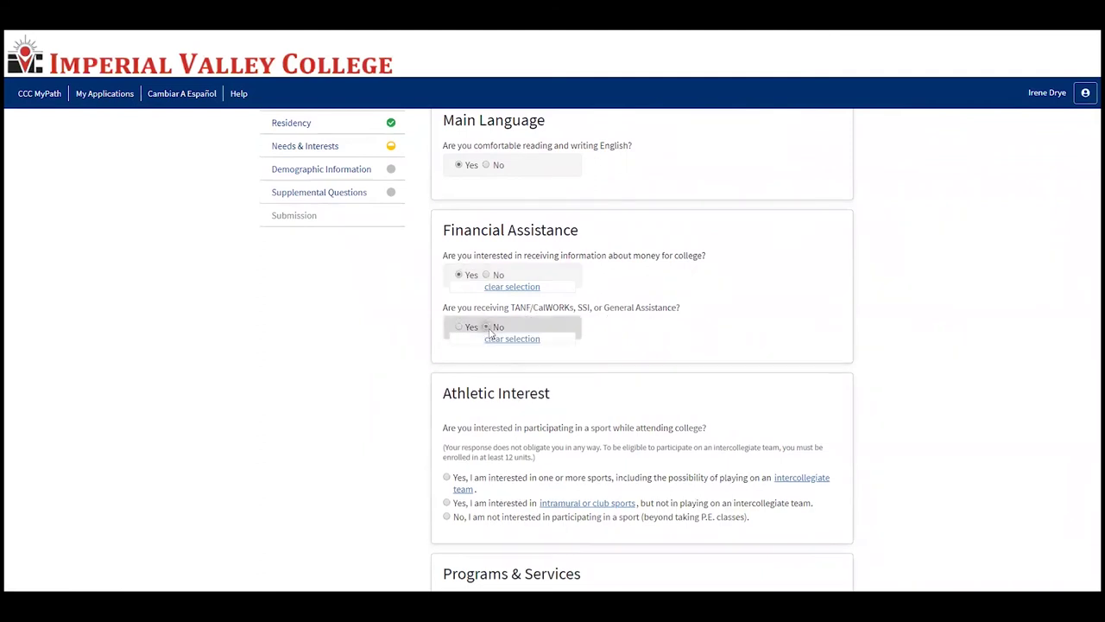
pyautogui.scroll(-2, 486, 332)
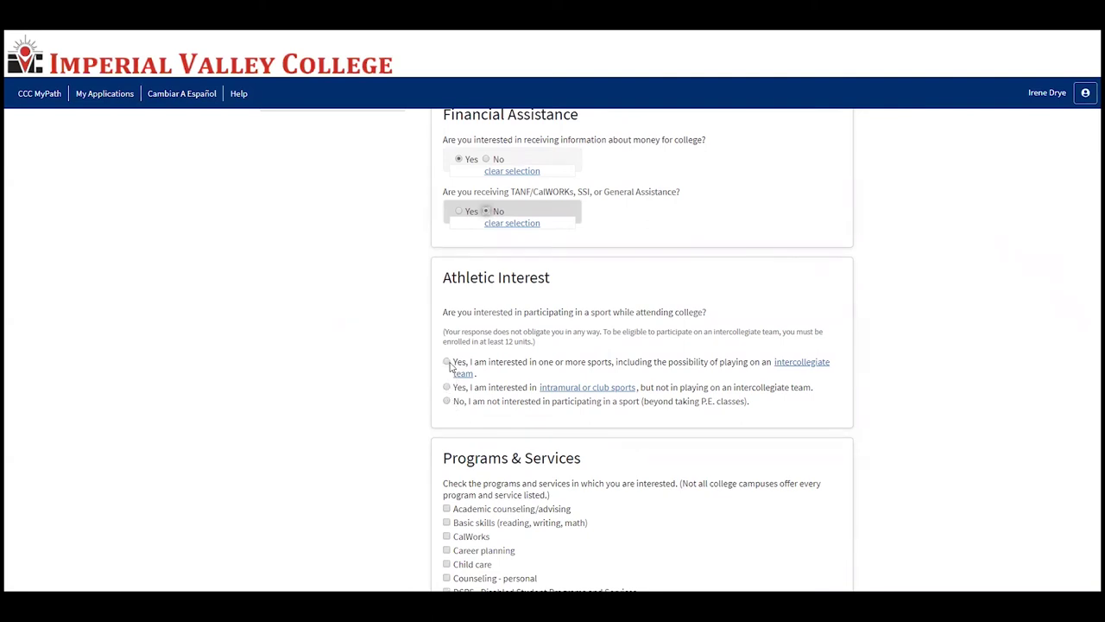
# Step: Mark interest in intercollegiate sports, academic counseling/advising and personal counseling, then save
pyautogui.click(449, 364)
pyautogui.scroll(-5, 450, 367)
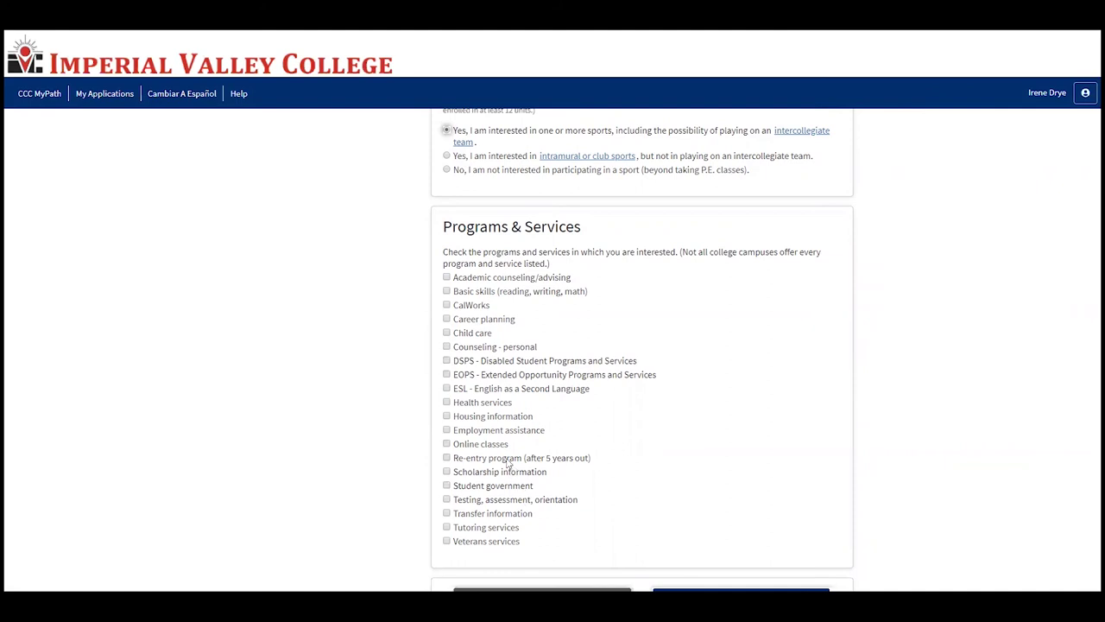
pyautogui.click(447, 278)
pyautogui.click(448, 348)
pyautogui.scroll(-1, 466, 454)
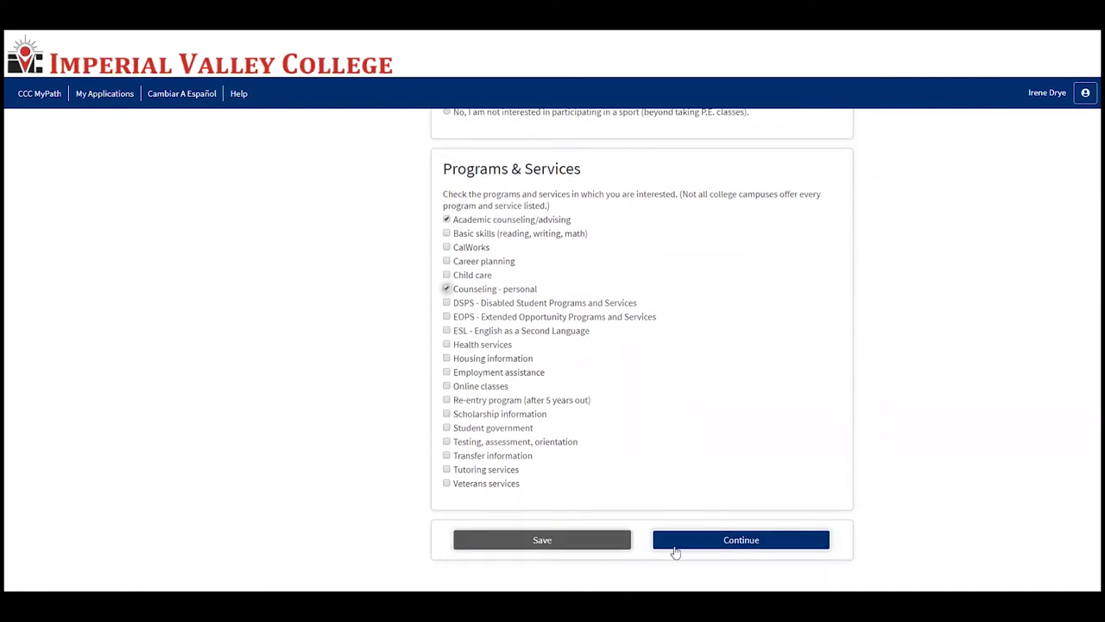
pyautogui.click(703, 542)
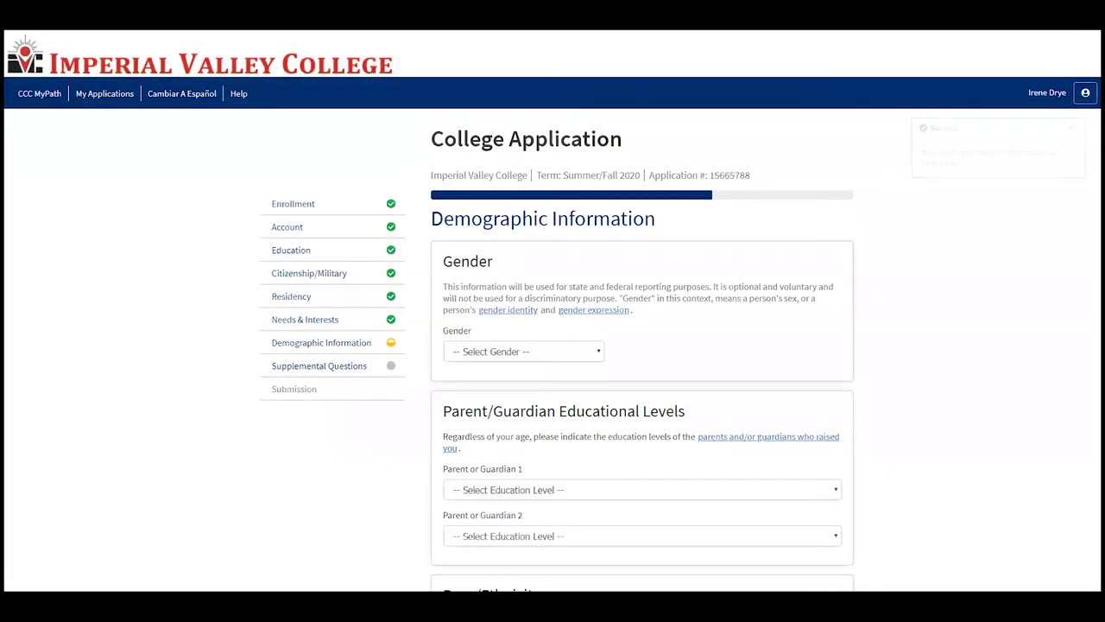
# Step: Set gender to Female and both guardians' education to some college credit, no degree
pyautogui.scroll(-1, 662, 356)
pyautogui.scroll(1, 662, 356)
pyautogui.click(518, 351)
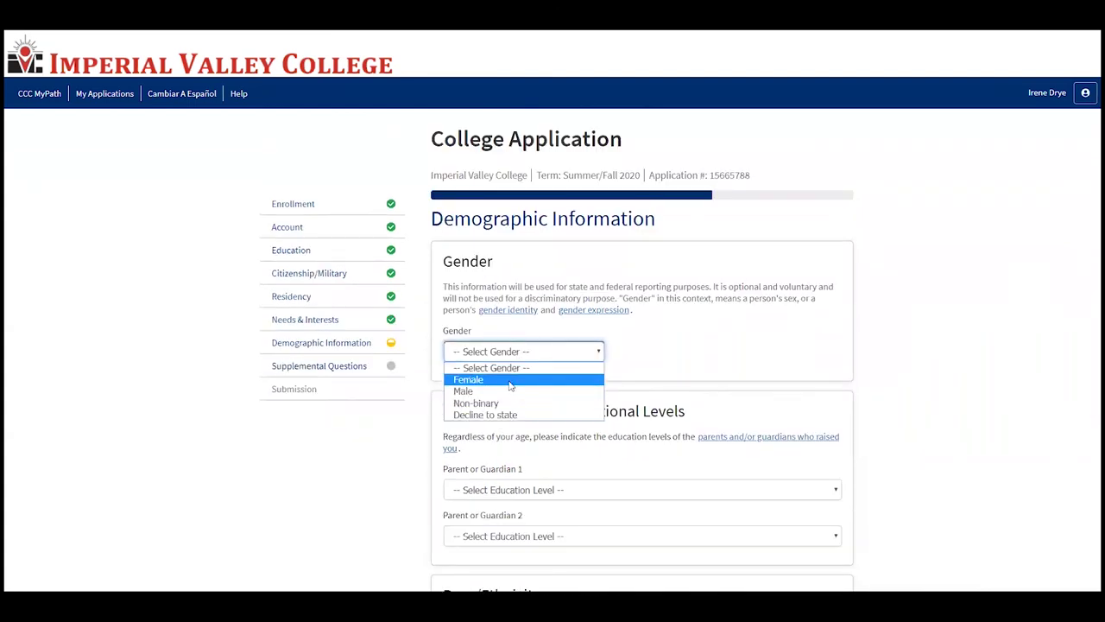
pyautogui.click(511, 380)
pyautogui.scroll(-2, 518, 382)
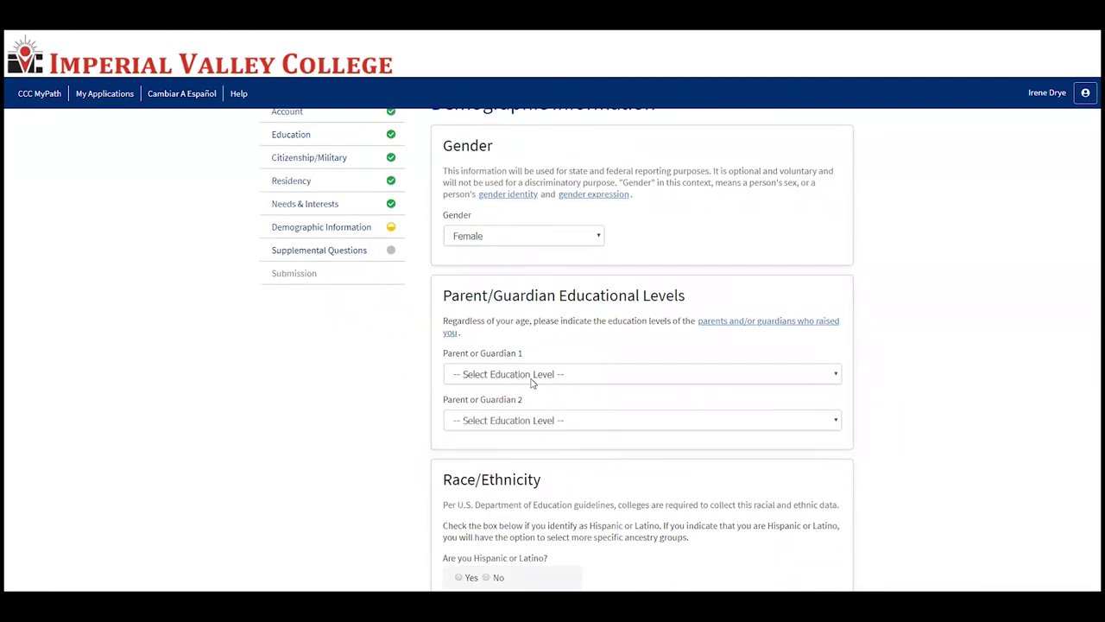
pyautogui.click(533, 380)
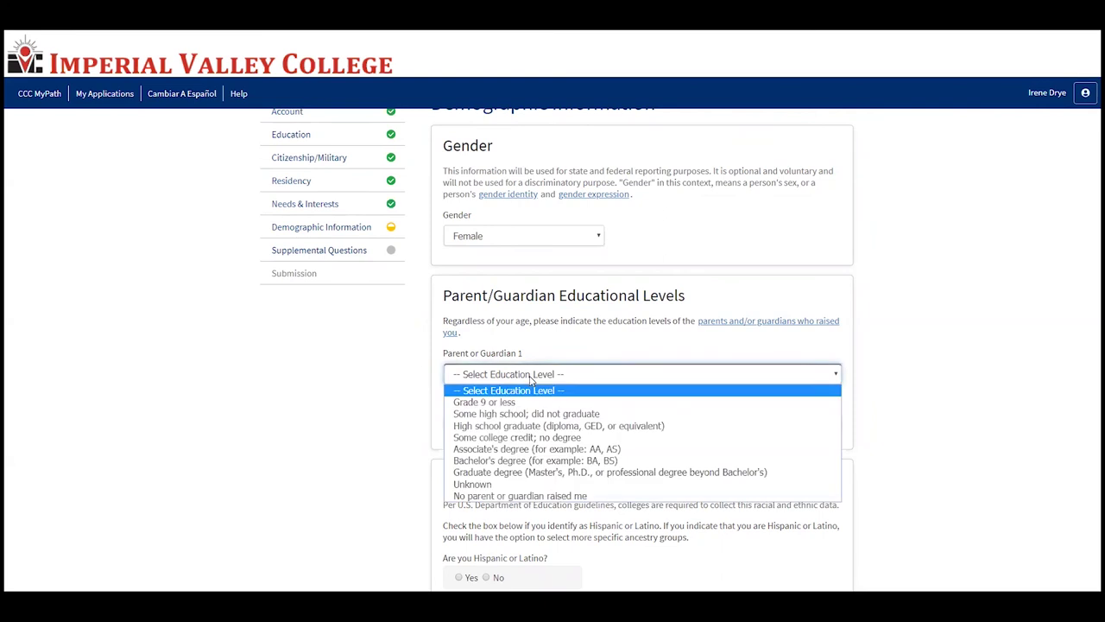
pyautogui.click(533, 438)
pyautogui.click(533, 421)
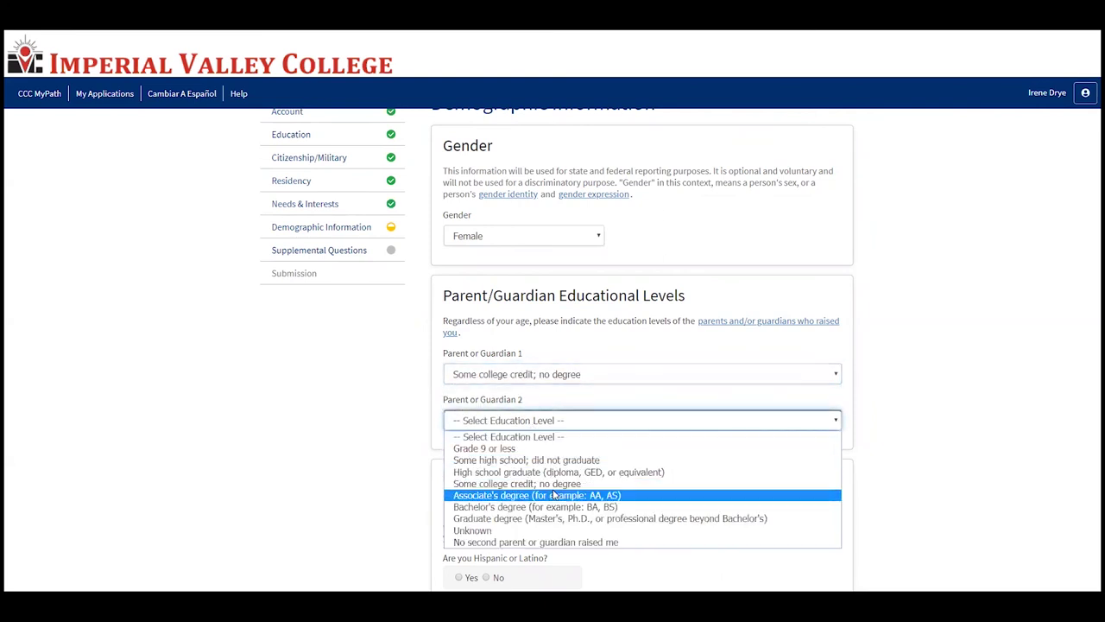
pyautogui.click(553, 486)
# Step: Answer Yes to Hispanic or Latino and mark White as the ethnicity
pyautogui.scroll(-3, 530, 456)
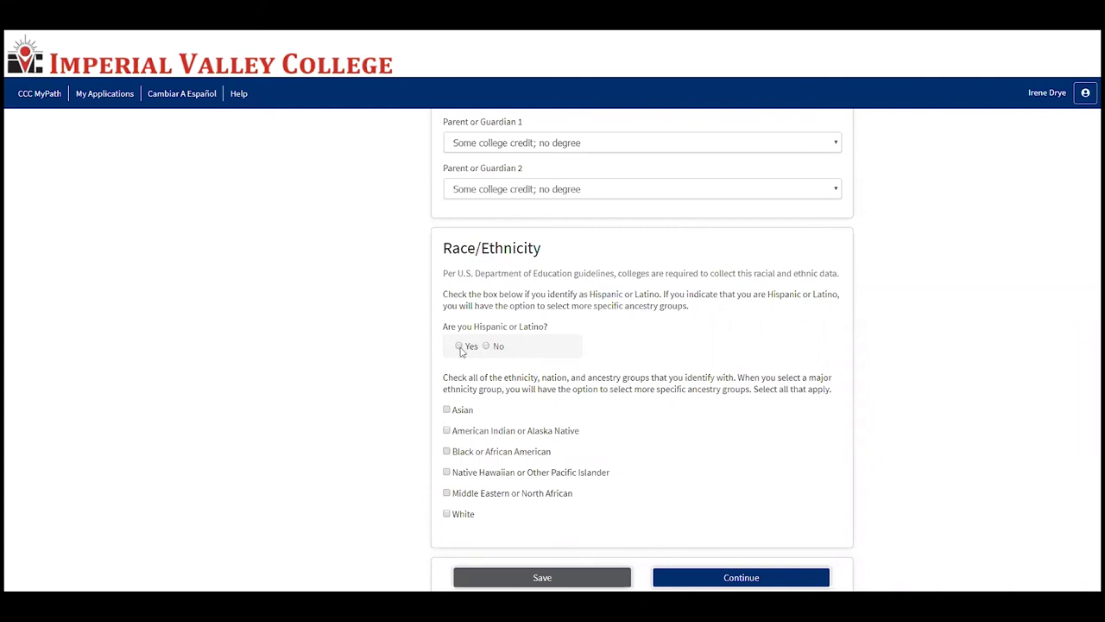
pyautogui.click(459, 345)
pyautogui.scroll(-2, 459, 372)
pyautogui.scroll(-1, 521, 437)
pyautogui.scroll(1, 521, 438)
pyautogui.scroll(-6, 519, 437)
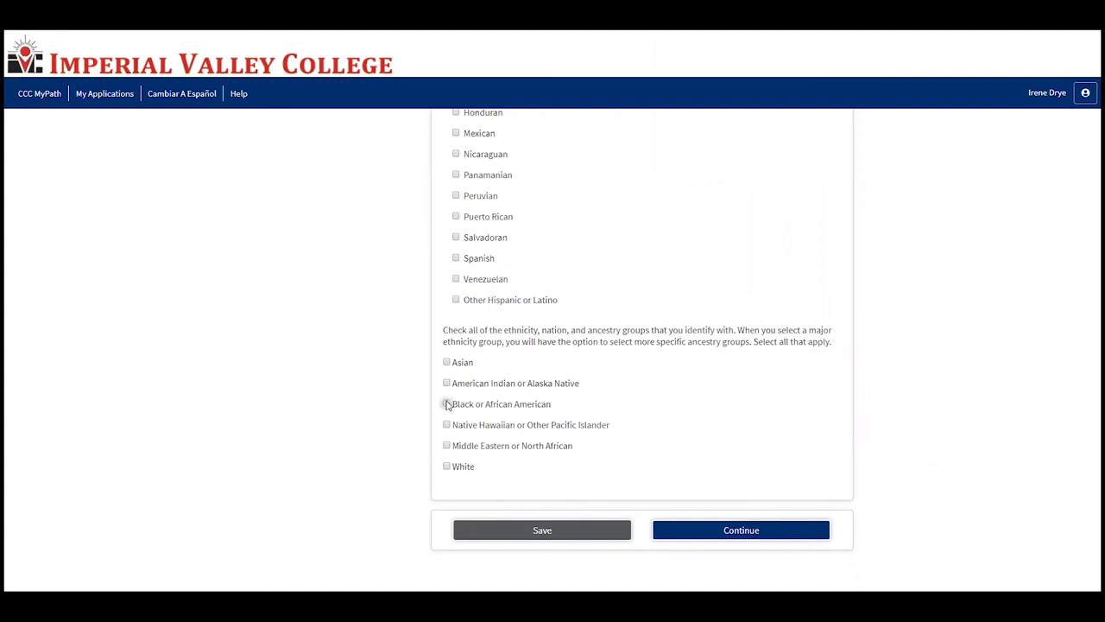
pyautogui.click(447, 404)
pyautogui.click(447, 404)
pyautogui.scroll(-1, 447, 413)
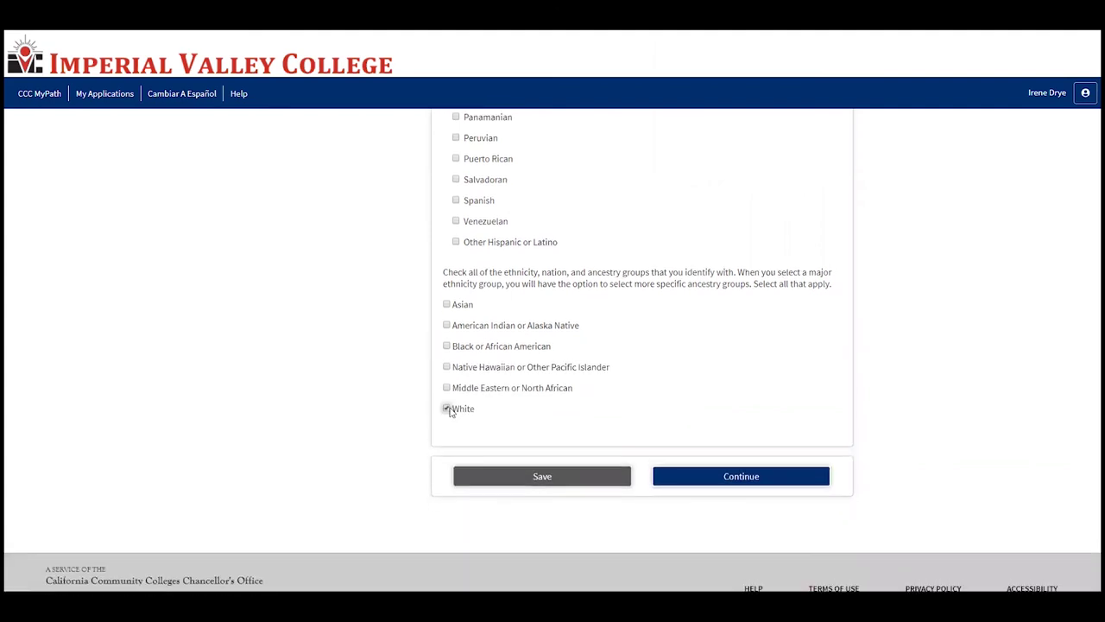
pyautogui.click(446, 409)
pyautogui.click(446, 407)
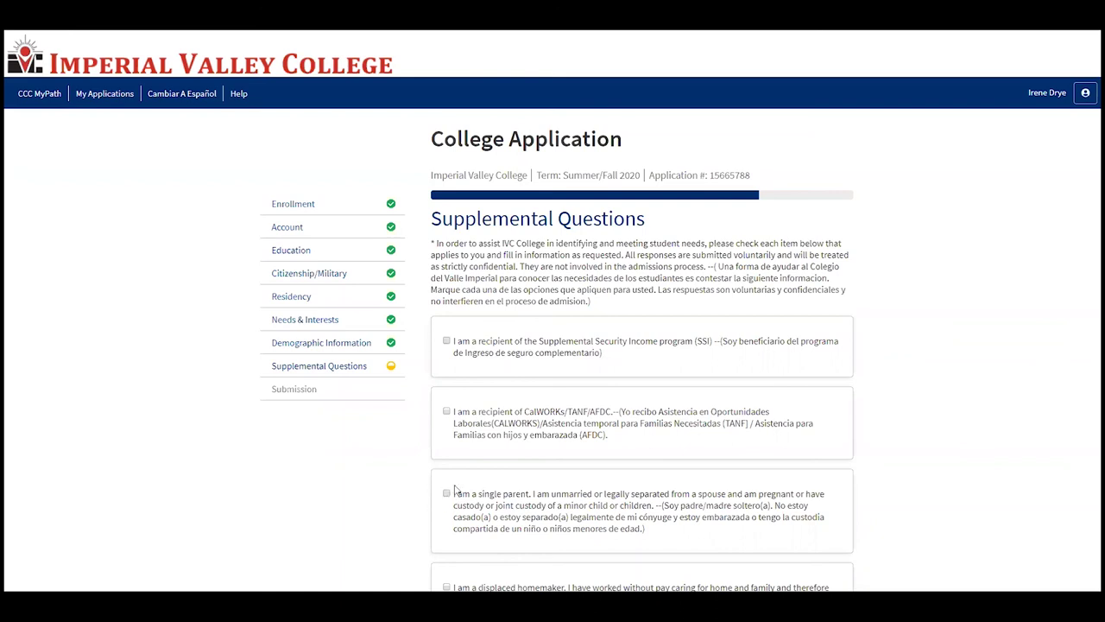
# Step: Fill in the emergency contact as the applicant's mother in California, United States
pyautogui.scroll(-2, 452, 492)
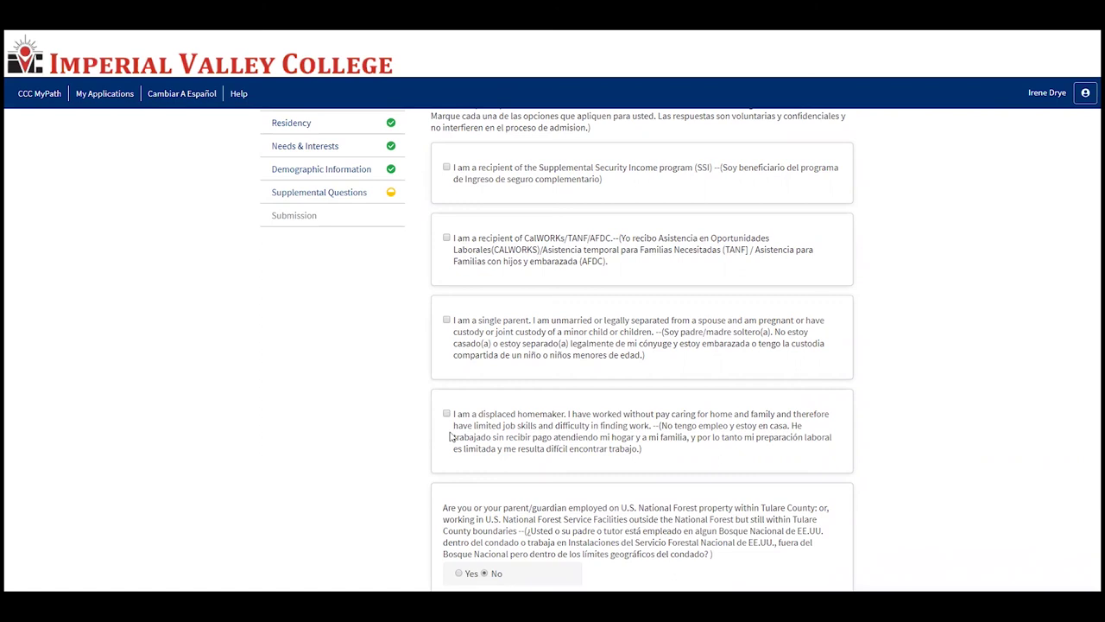
pyautogui.scroll(-1, 565, 440)
pyautogui.scroll(-3, 564, 439)
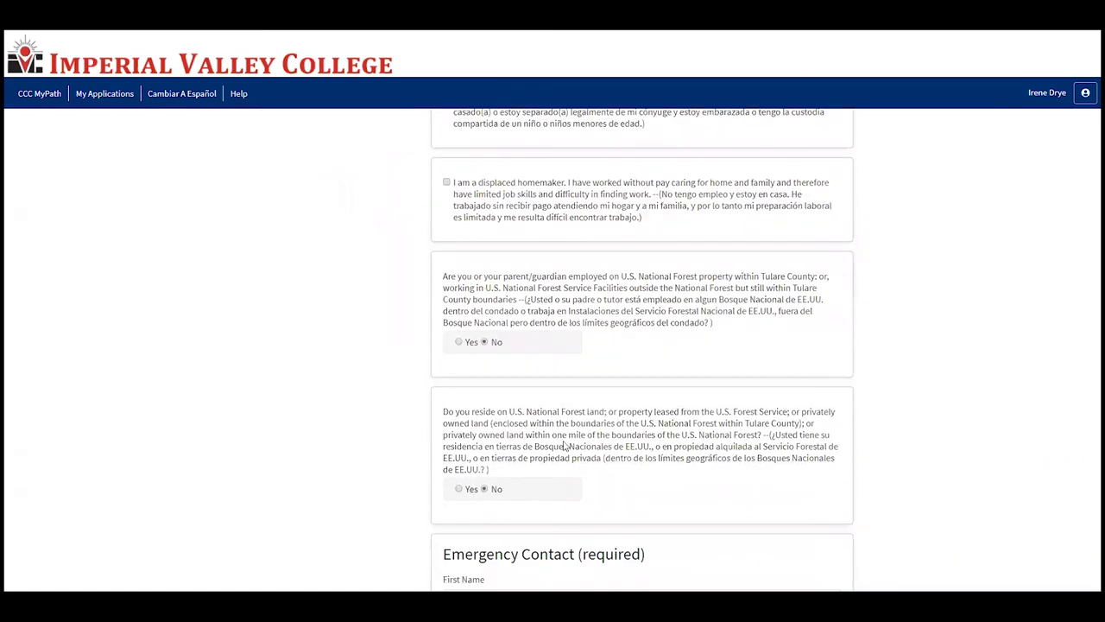
pyautogui.scroll(-1, 566, 395)
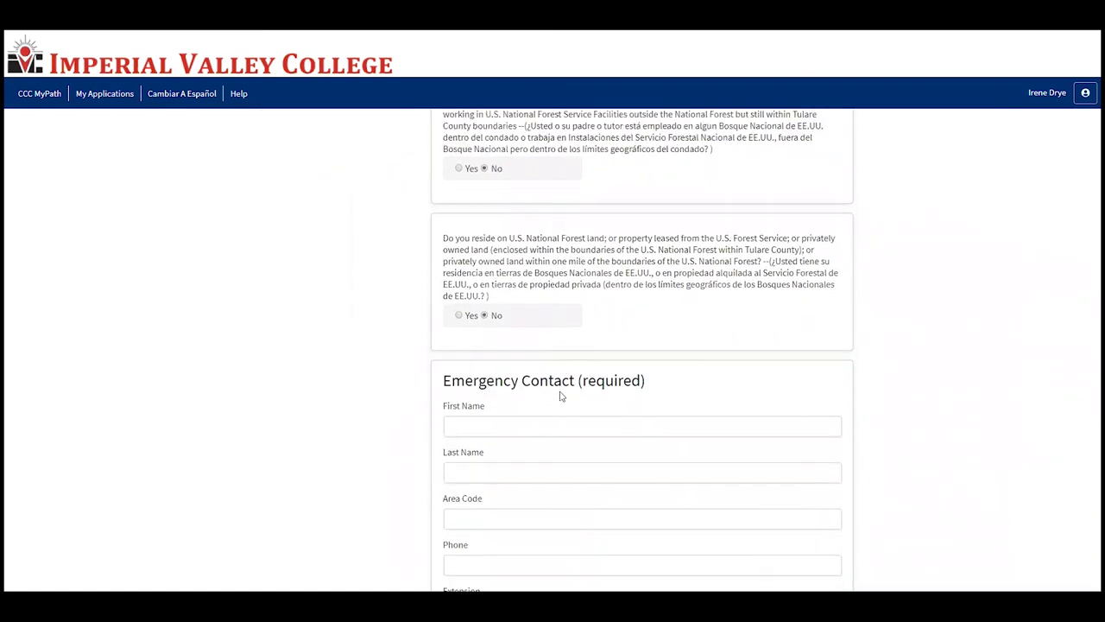
pyautogui.scroll(-2, 528, 426)
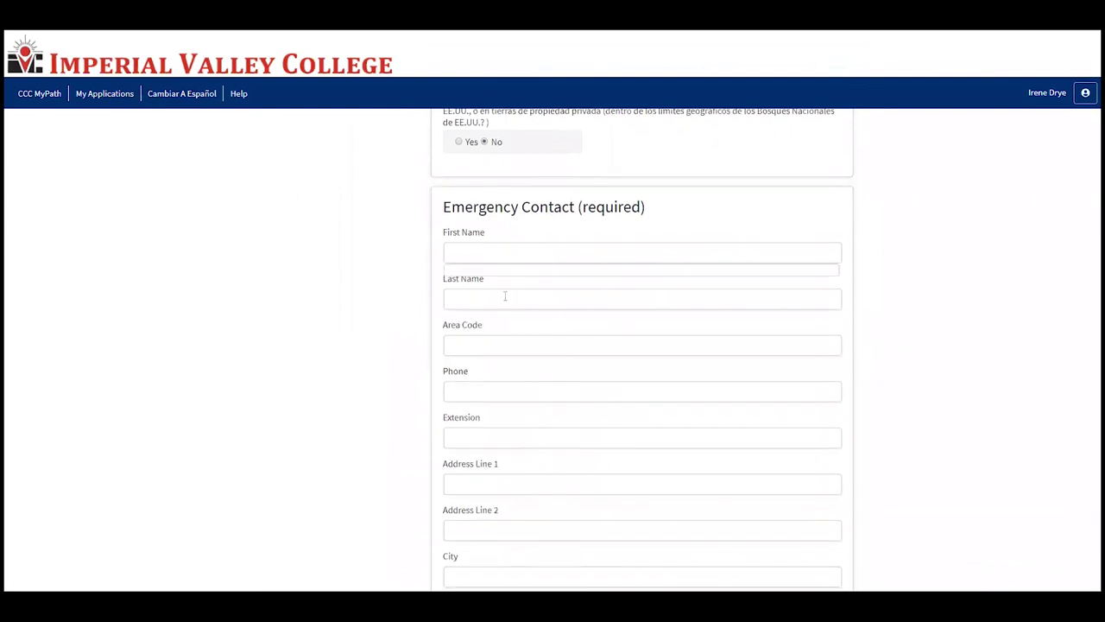
pyautogui.scroll(-1, 548, 389)
pyautogui.click(543, 192)
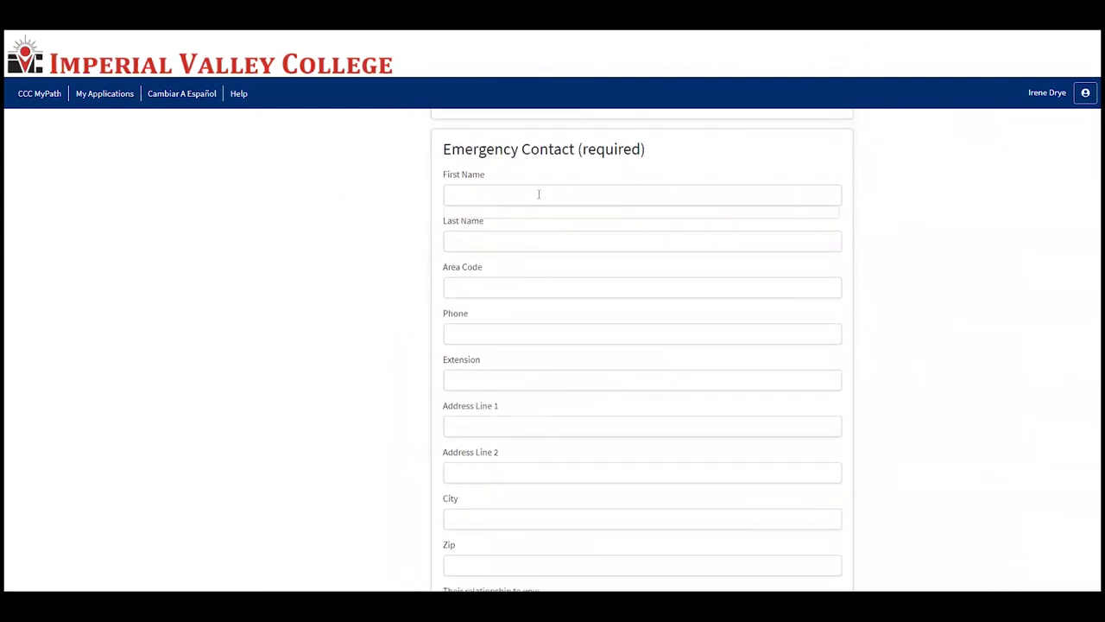
pyautogui.scroll(-1, 570, 380)
pyautogui.scroll(1, 562, 410)
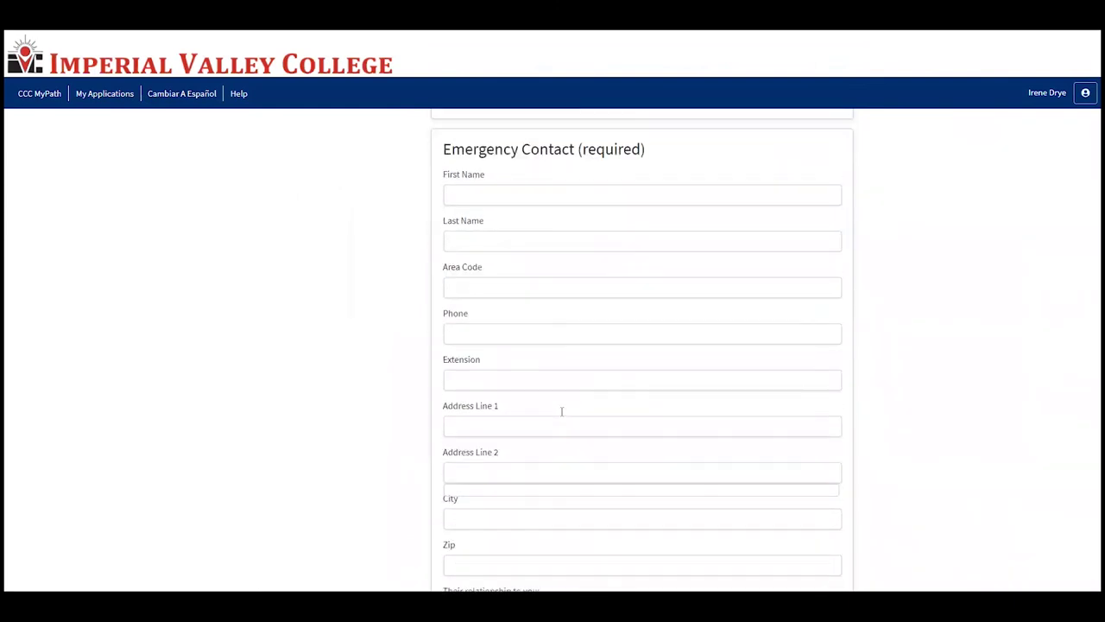
pyautogui.click(562, 194)
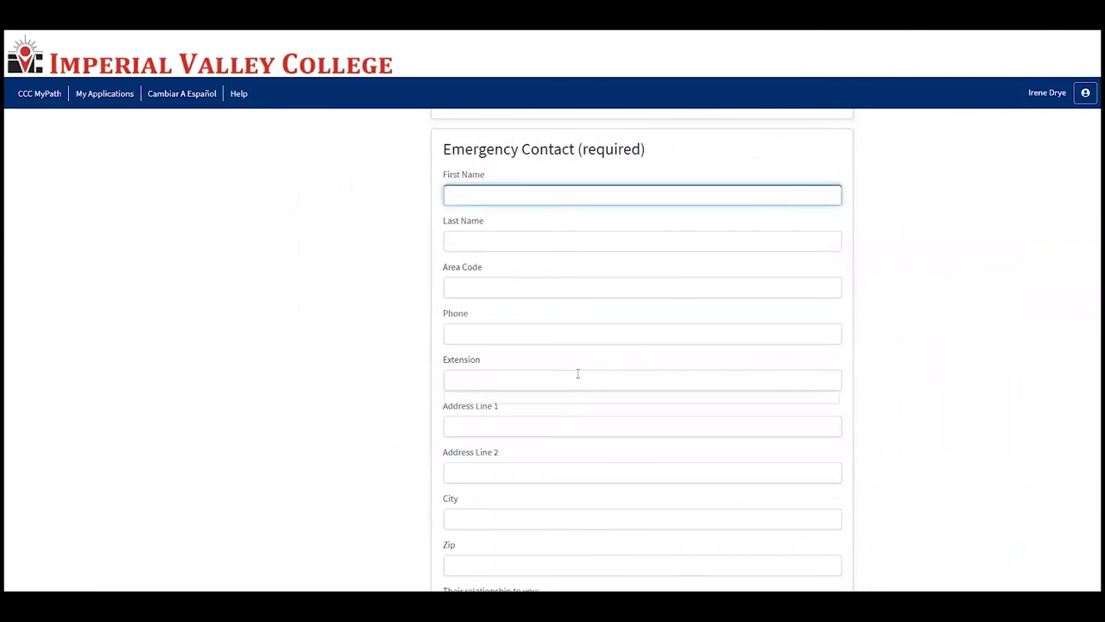
# Step: Save the supplemental questions and advance to the Submission page
pyautogui.scroll(-1, 518, 363)
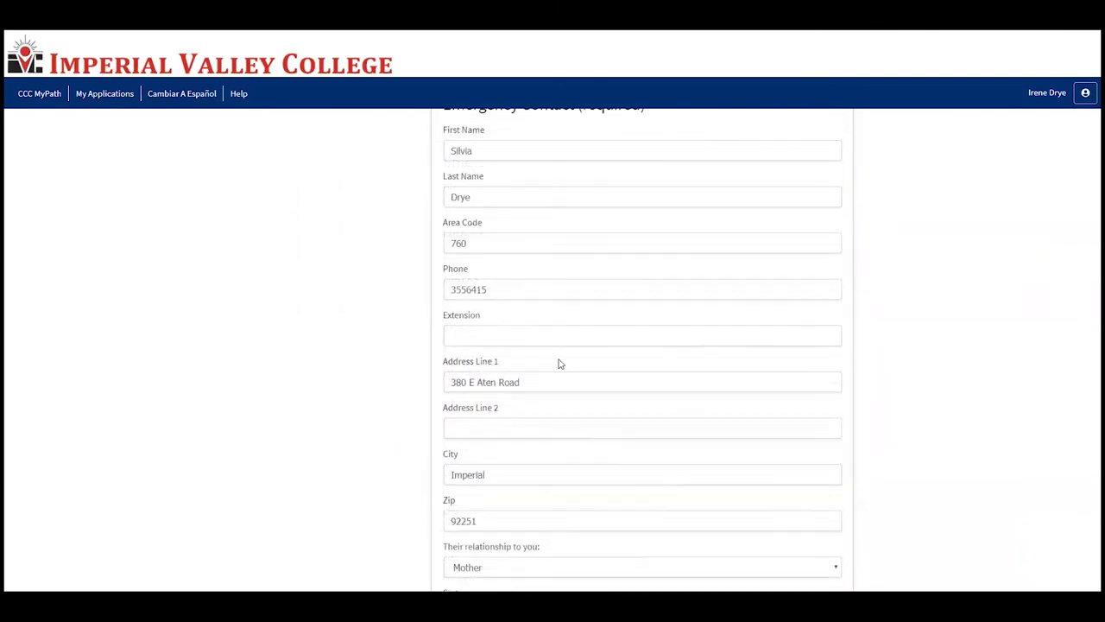
pyautogui.scroll(-1, 598, 432)
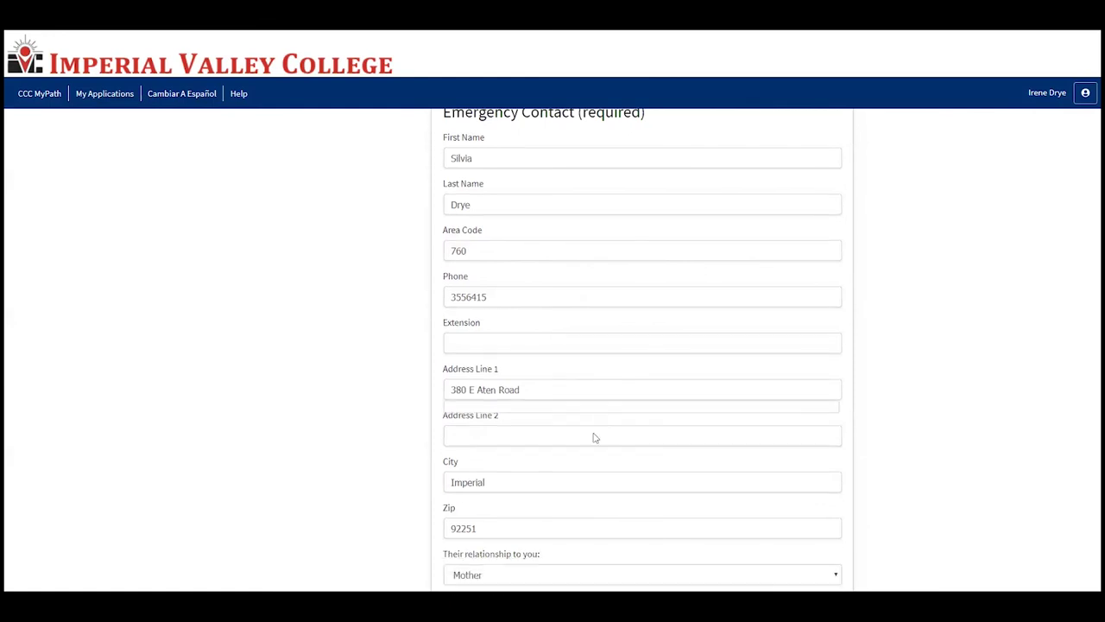
pyautogui.scroll(-5, 594, 438)
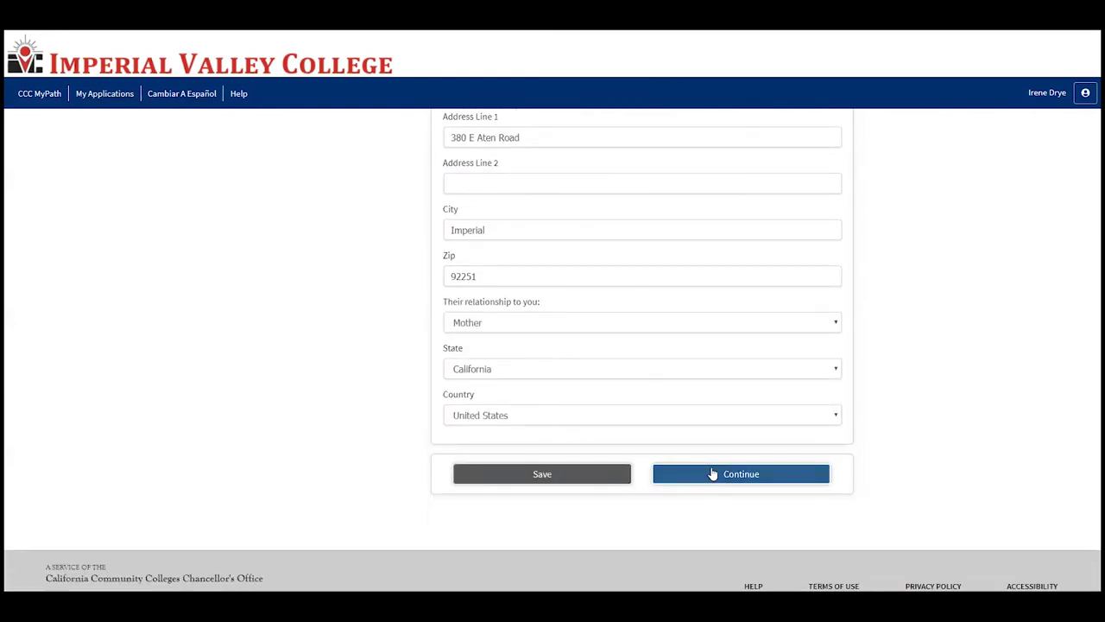
pyautogui.click(711, 473)
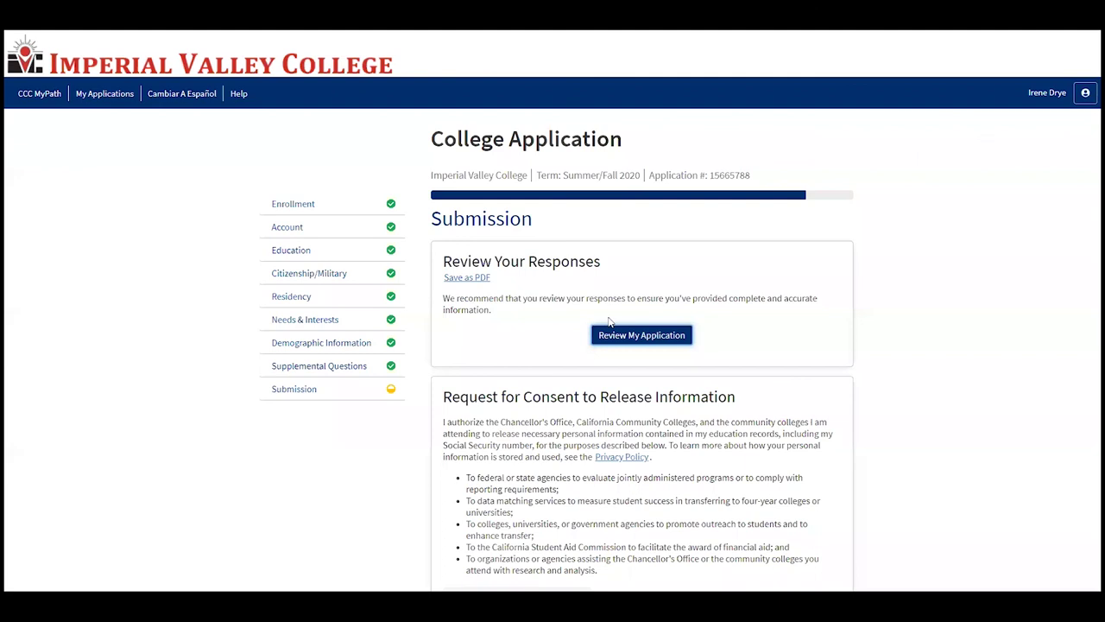
# Step: Expand the response summary, check the Summer/Fall 2020 term, and read down to the declarations
pyautogui.click(639, 338)
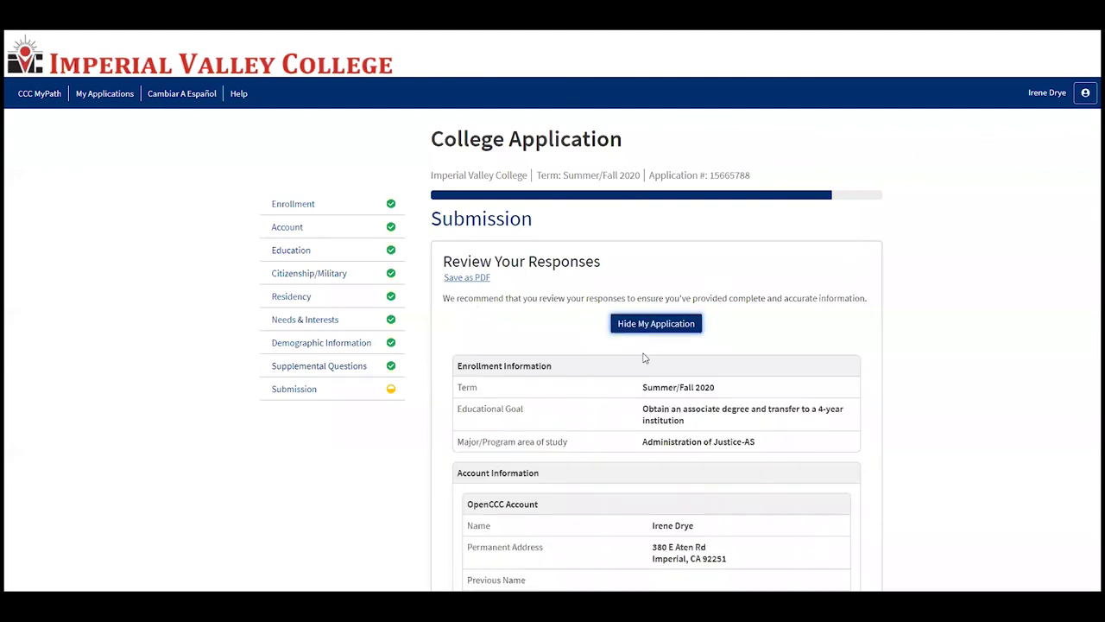
pyautogui.tripleClick(651, 390)
pyautogui.click(732, 398)
pyautogui.scroll(-7, 704, 404)
pyautogui.scroll(-20, 702, 408)
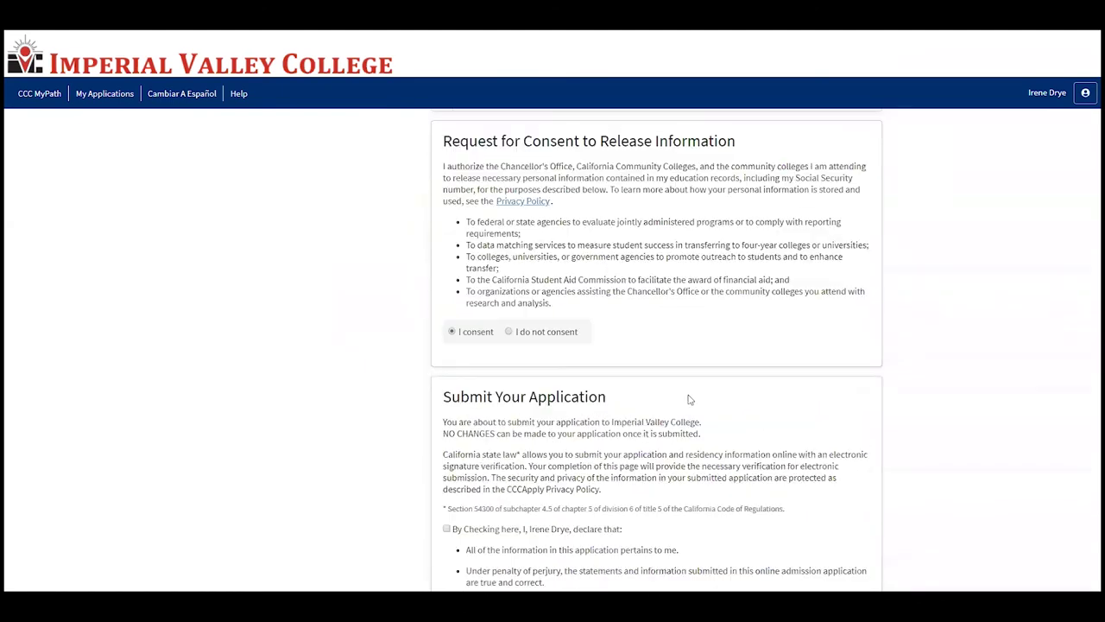
pyautogui.scroll(1, 688, 399)
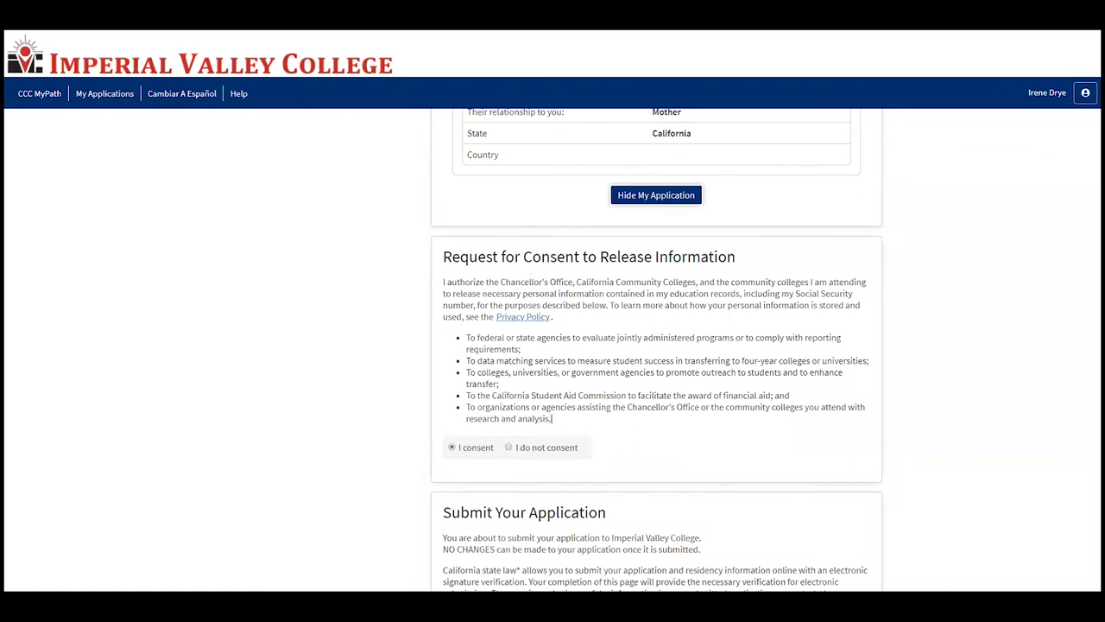
pyautogui.scroll(-3, 584, 421)
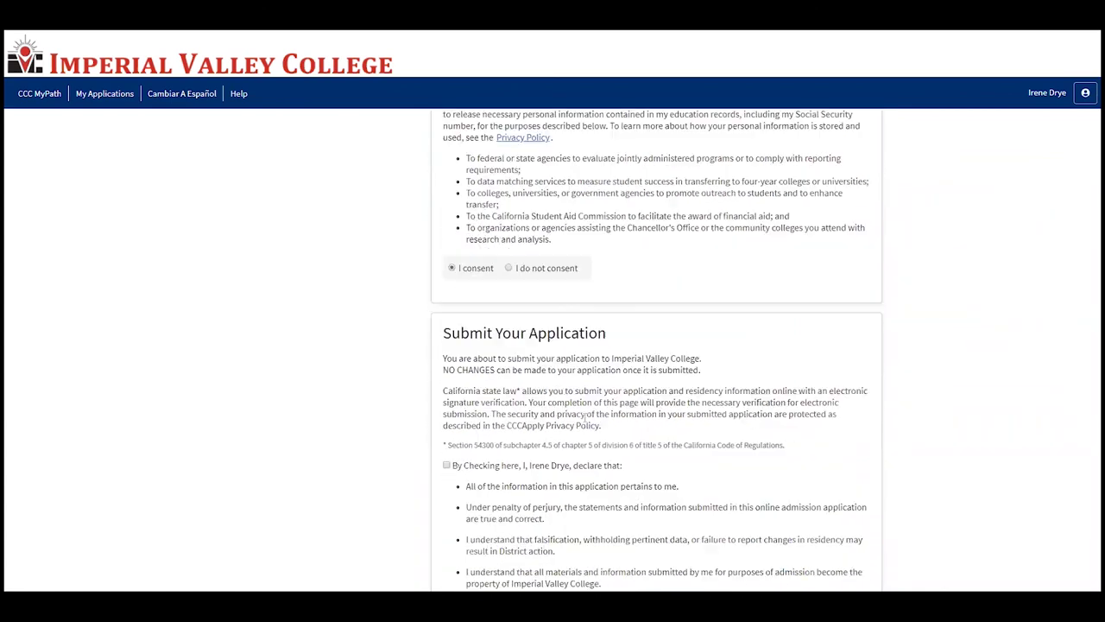
pyautogui.scroll(-1, 590, 373)
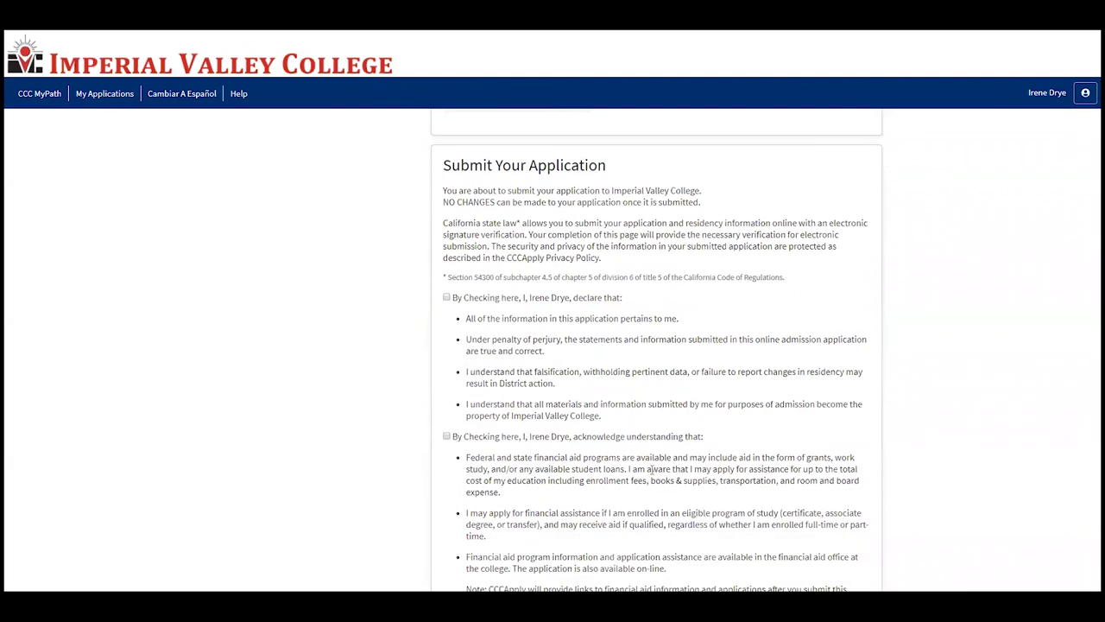
pyautogui.scroll(-2, 650, 468)
pyautogui.scroll(2, 518, 359)
# Step: Accept the submission and financial aid declarations and submit the Imperial Valley College application
pyautogui.click(446, 298)
pyautogui.click(446, 436)
pyautogui.scroll(-2, 518, 432)
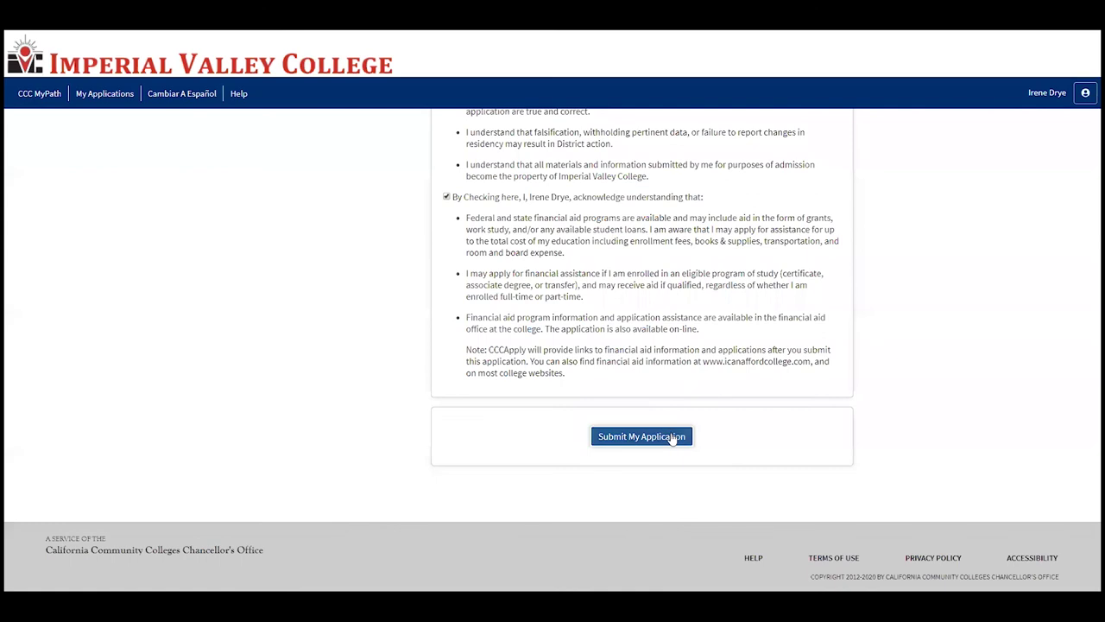
pyautogui.click(673, 436)
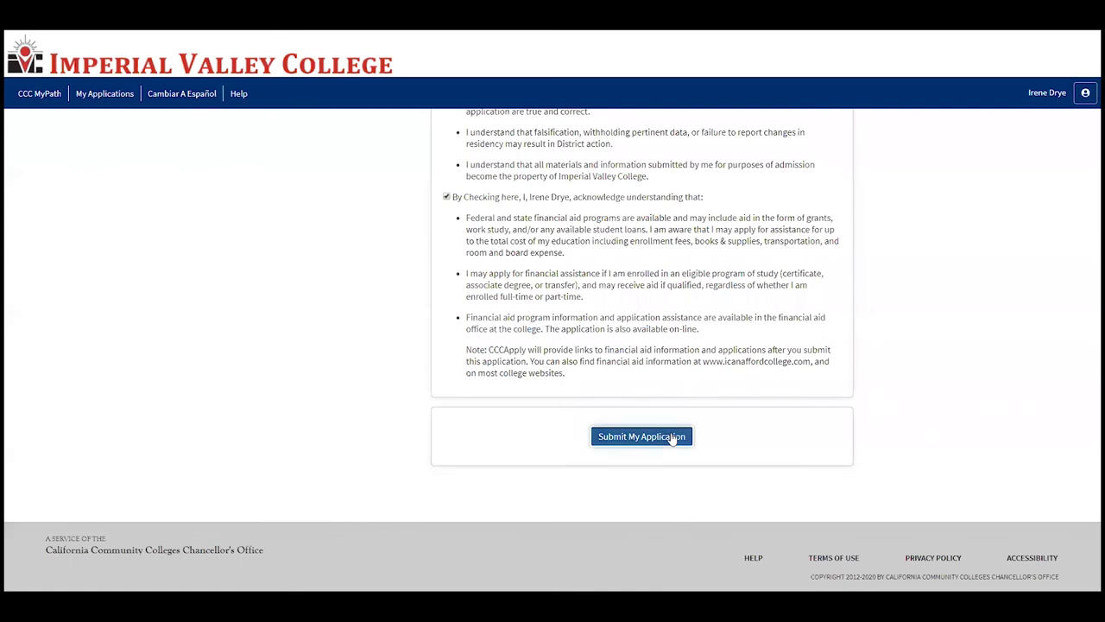